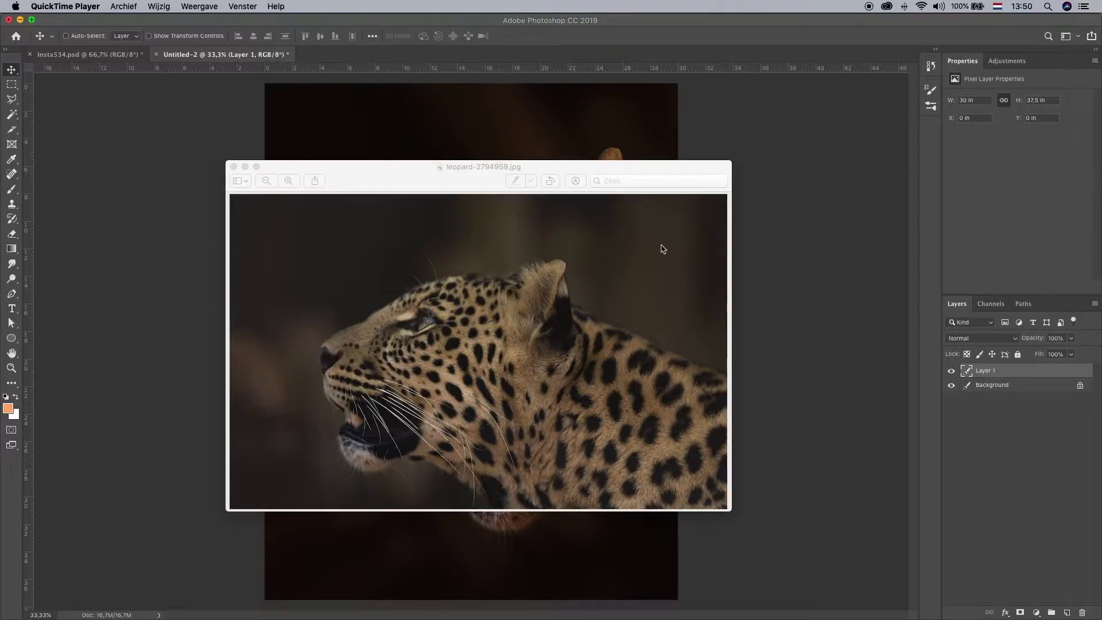
{"action": "left_click", "coordinate": [676, 108]}
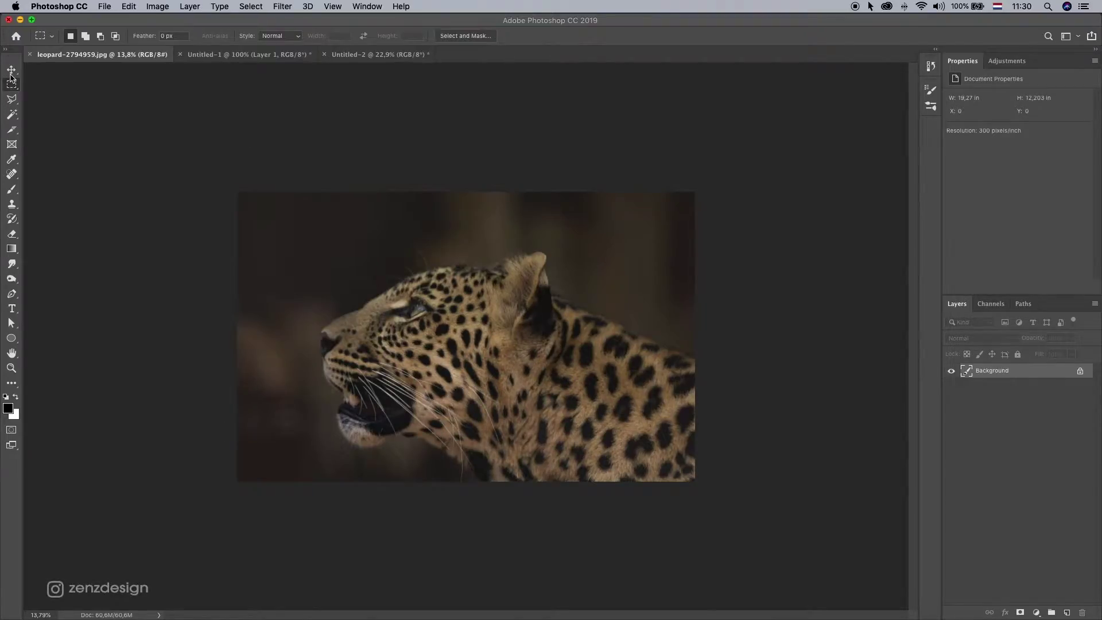
- Copy the entire leopard photo into the Untitled-2 document and shift it over the canvas
{"action": "left_click", "coordinate": [547, 239]}
{"action": "key", "text": "Escape"}
{"action": "key", "text": "super+a"}
{"action": "left_click", "coordinate": [391, 54]}
{"action": "key", "text": "super+v"}
{"action": "right_click", "coordinate": [1019, 373]}
{"action": "key", "text": "Escape"}
{"action": "left_click_drag", "start_coordinate": [618, 288], "coordinate": [439, 261]}
- Scale the pasted leopard layer to about 73% and position its face on the canvas
{"action": "key", "text": "super+t"}
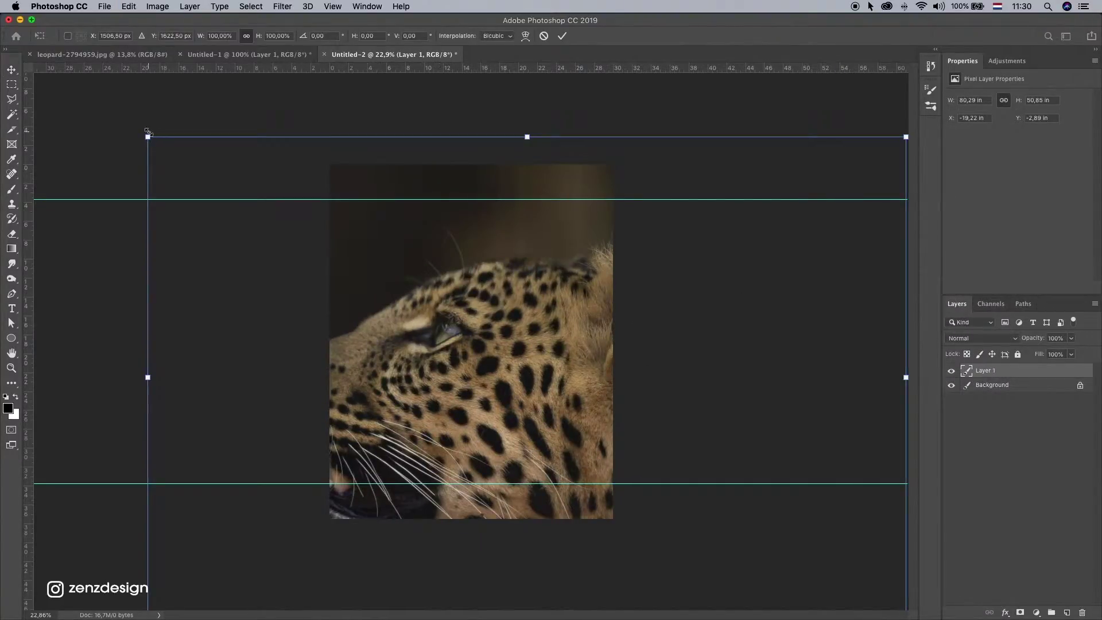
{"action": "left_click_drag", "start_coordinate": [147, 137], "coordinate": [352, 264]}
{"action": "left_click_drag", "start_coordinate": [505, 318], "coordinate": [442, 209]}
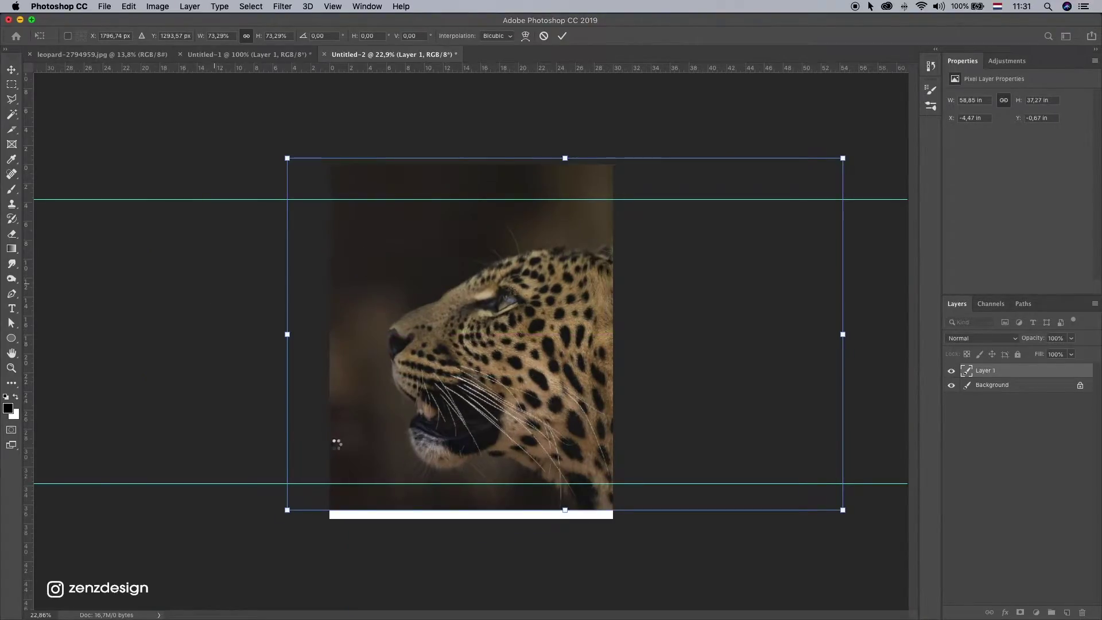
{"action": "key", "text": "Return"}
- Rotate the leopard layer about 30° counter-clockwise, scale it down further and place the head between the two guides
{"action": "key", "text": "super+t"}
{"action": "left_click_drag", "start_coordinate": [241, 273], "coordinate": [254, 464]}
{"action": "left_click_drag", "start_coordinate": [505, 345], "coordinate": [478, 317]}
{"action": "left_click_drag", "start_coordinate": [866, 305], "coordinate": [760, 282]}
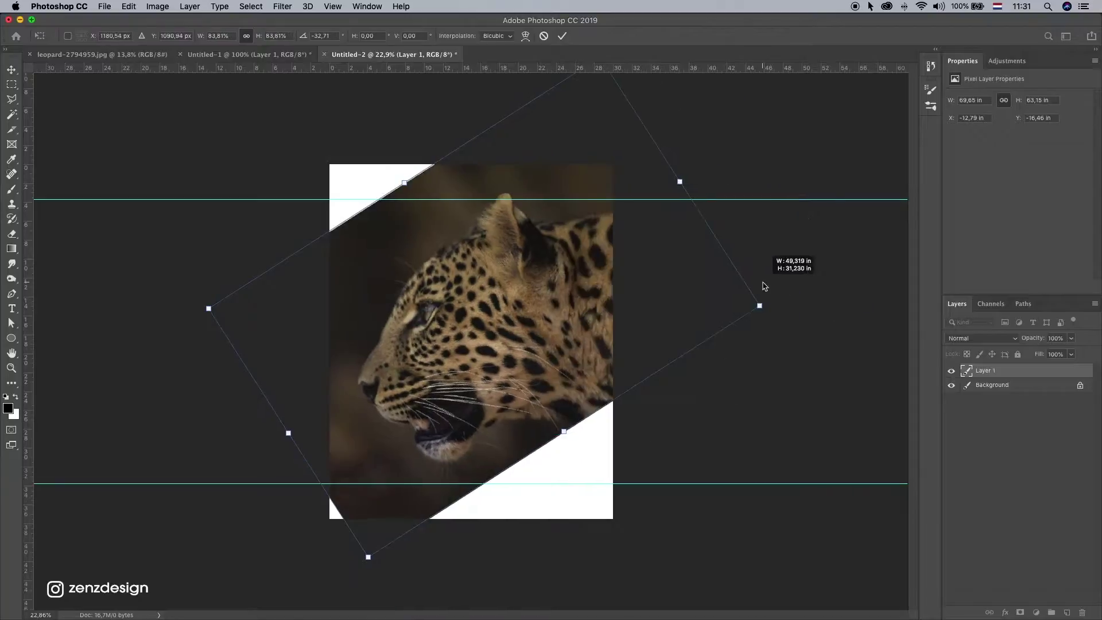
{"action": "left_click_drag", "start_coordinate": [537, 267], "coordinate": [607, 275]}
{"action": "left_click_drag", "start_coordinate": [667, 447], "coordinate": [658, 455]}
{"action": "mouse_move", "coordinate": [630, 352]}
{"action": "left_mouse_down"}
{"action": "mouse_move", "coordinate": [604, 354]}
{"action": "mouse_move", "coordinate": [625, 358]}
{"action": "mouse_move", "coordinate": [614, 358]}
{"action": "left_mouse_up"}
{"action": "left_click_drag", "start_coordinate": [463, 315], "coordinate": [458, 316]}
{"action": "key", "text": "Return"}
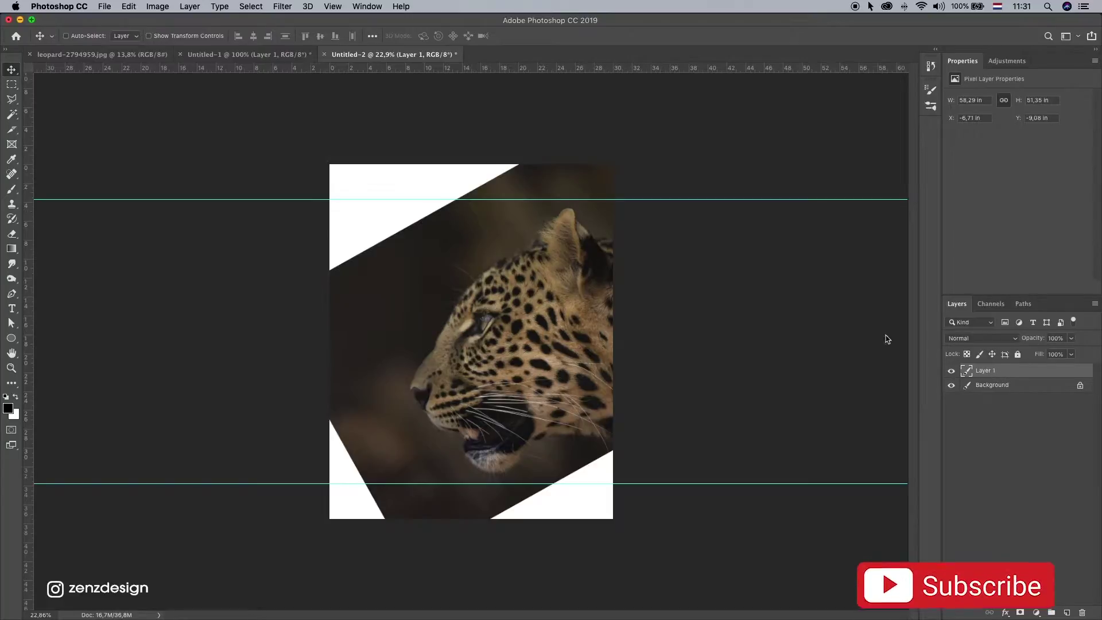
- Hide the guides and outline the leopard's head loosely with a Polygonal Lasso selection
{"action": "key", "text": "super+semicolon"}
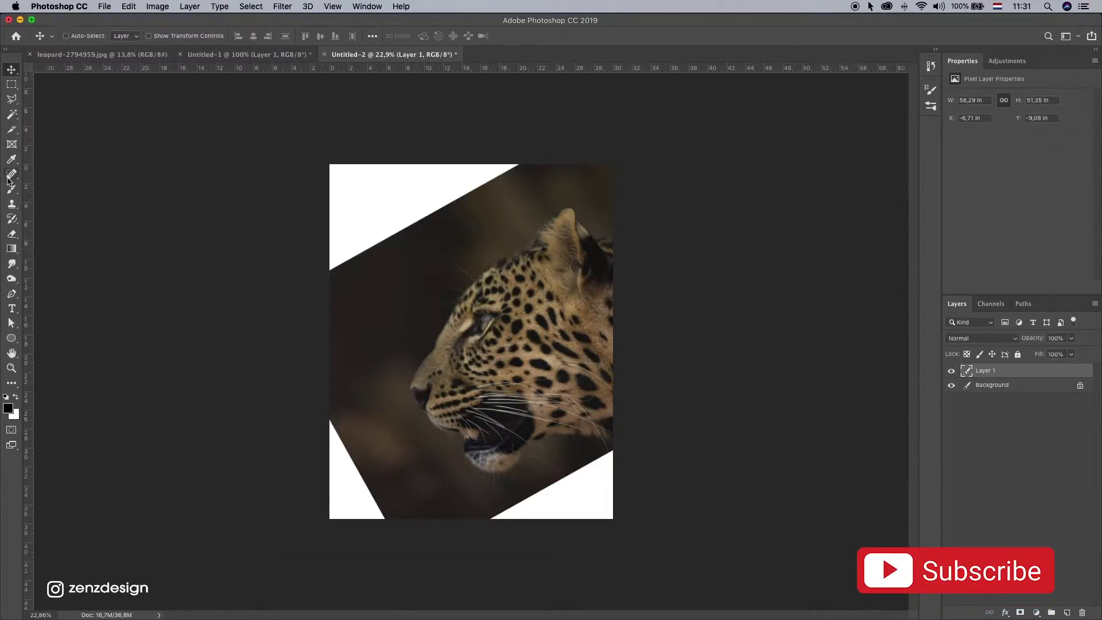
{"action": "left_click", "coordinate": [8, 100]}
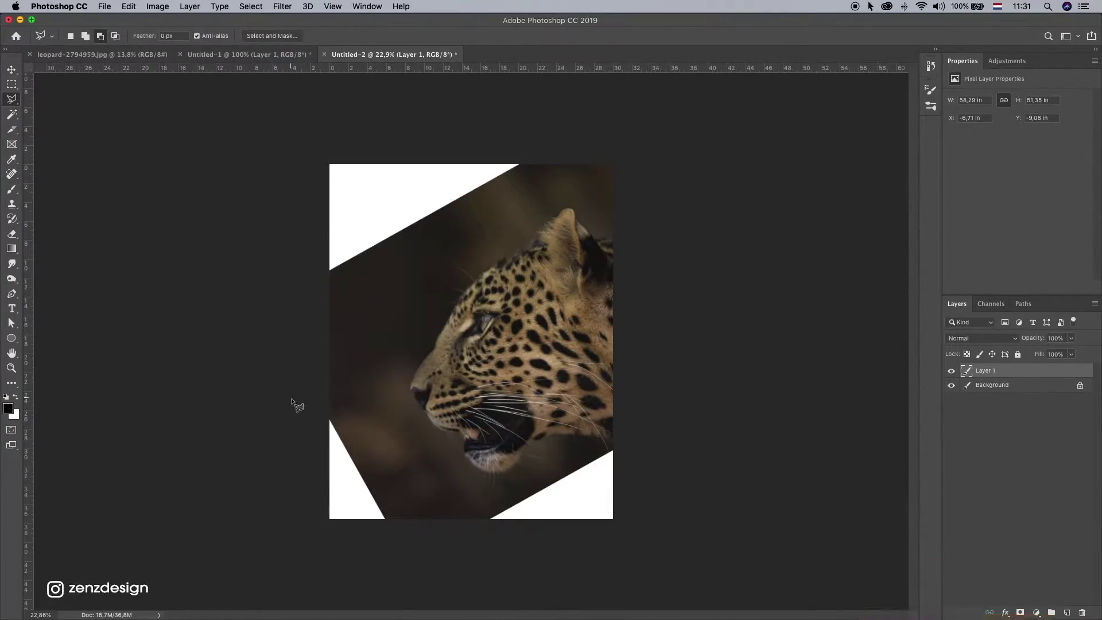
{"action": "left_click", "coordinate": [633, 214]}
{"action": "left_click", "coordinate": [578, 199]}
{"action": "left_click", "coordinate": [512, 215]}
{"action": "left_click", "coordinate": [479, 246]}
{"action": "left_click", "coordinate": [433, 255]}
{"action": "left_click", "coordinate": [400, 379]}
{"action": "left_click", "coordinate": [410, 440]}
{"action": "left_click", "coordinate": [457, 481]}
{"action": "left_click", "coordinate": [482, 489]}
{"action": "left_click", "coordinate": [548, 483]}
{"action": "left_click", "coordinate": [628, 472]}
{"action": "left_click", "coordinate": [667, 382]}
{"action": "double_click", "coordinate": [659, 275]}
- Invert the head selection and copy the surrounding background in place onto a new layer
{"action": "right_click", "coordinate": [503, 249]}
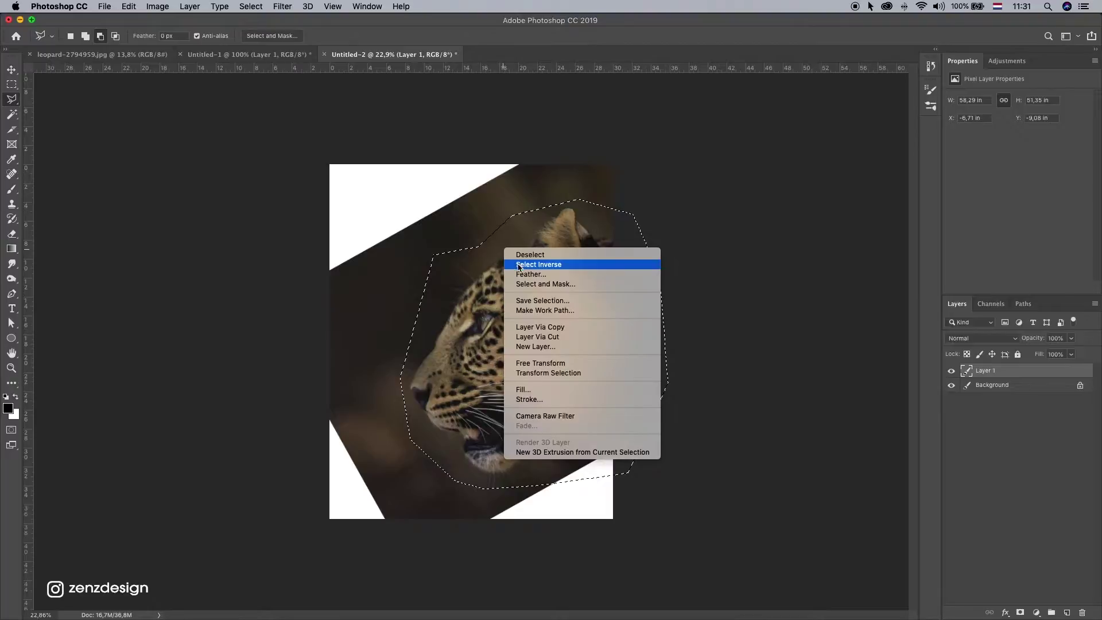
{"action": "left_click", "coordinate": [518, 264]}
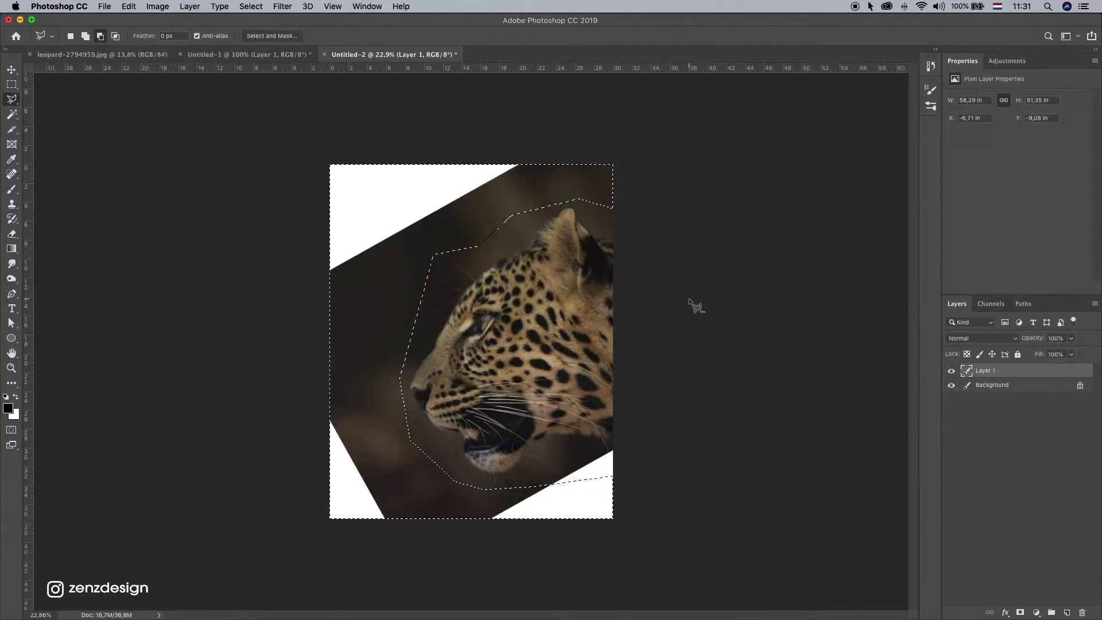
{"action": "key", "text": "super+x"}
{"action": "key", "text": "super+v"}
{"action": "left_click", "coordinate": [11, 70]}
{"action": "mouse_move", "coordinate": [615, 307]}
{"action": "left_mouse_down"}
{"action": "mouse_move", "coordinate": [654, 332]}
{"action": "mouse_move", "coordinate": [477, 147]}
{"action": "mouse_move", "coordinate": [552, 262]}
{"action": "mouse_move", "coordinate": [503, 266]}
{"action": "left_mouse_up"}
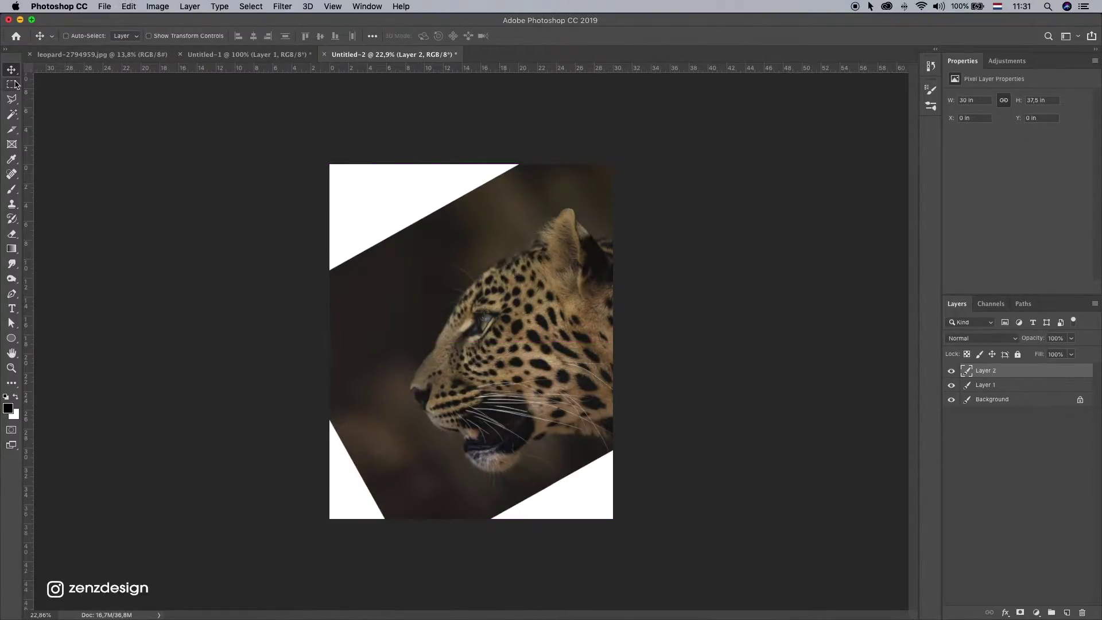
- Select the empty upper-left corner of Layer 2 with the Polygonal Lasso, fill it Content-Aware at 100% opacity, and deselect
{"action": "key", "text": "l"}
{"action": "left_click", "coordinate": [313, 278]}
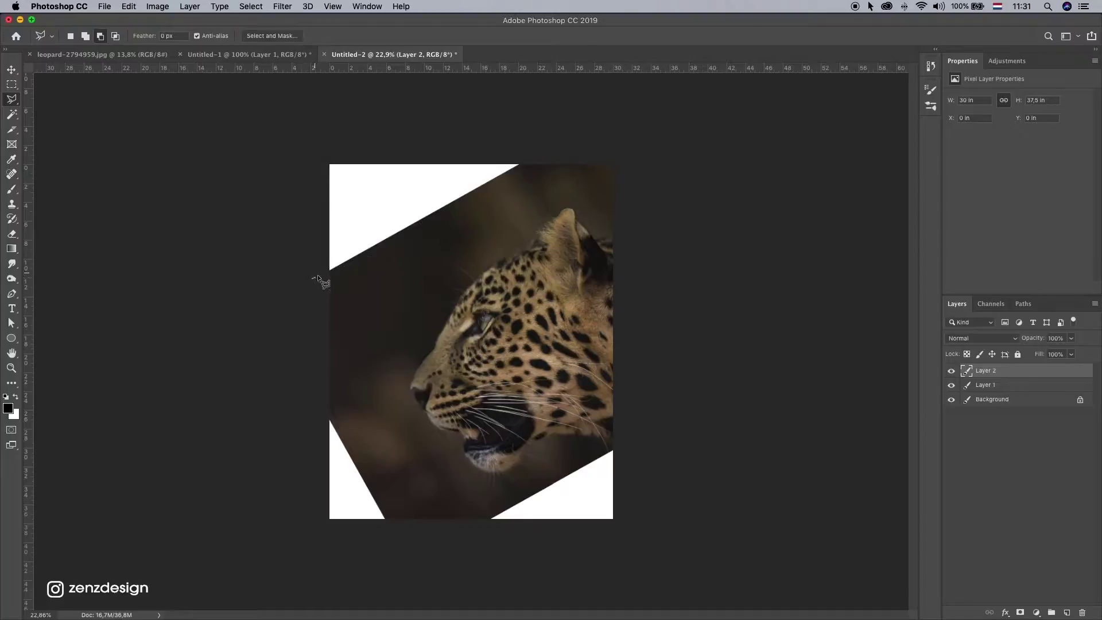
{"action": "left_click", "coordinate": [572, 135]}
{"action": "left_click", "coordinate": [302, 136]}
{"action": "double_click", "coordinate": [291, 197]}
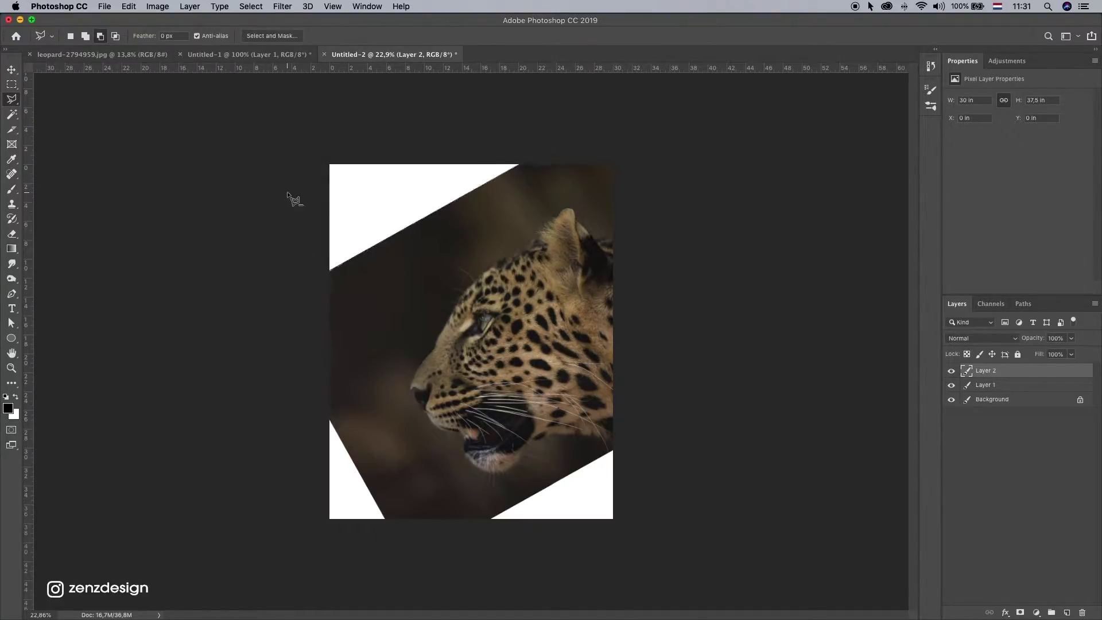
{"action": "left_click", "coordinate": [129, 7]}
{"action": "left_click", "coordinate": [138, 189]}
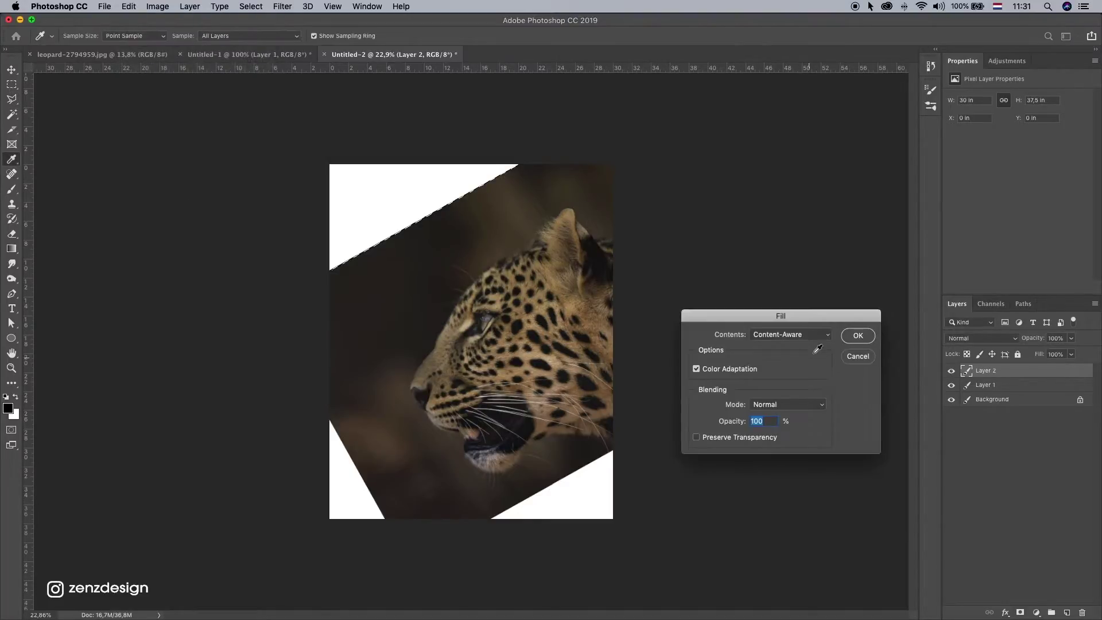
{"action": "left_click", "coordinate": [793, 336]}
{"action": "left_click", "coordinate": [793, 337]}
{"action": "left_click", "coordinate": [858, 335]}
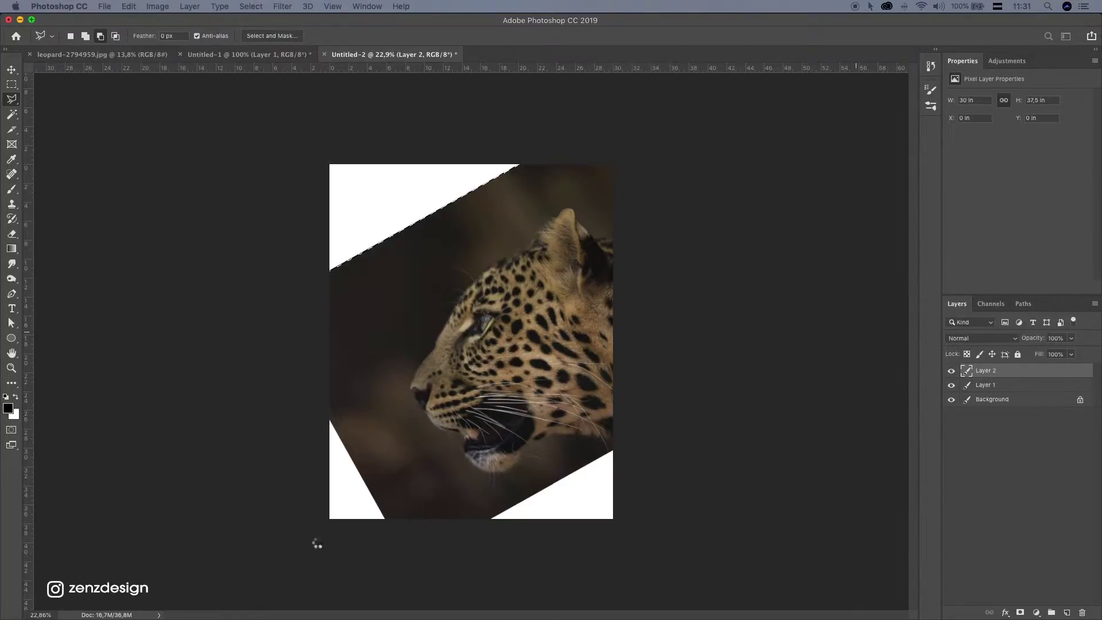
{"action": "right_click", "coordinate": [480, 205]}
{"action": "left_click", "coordinate": [495, 210]}
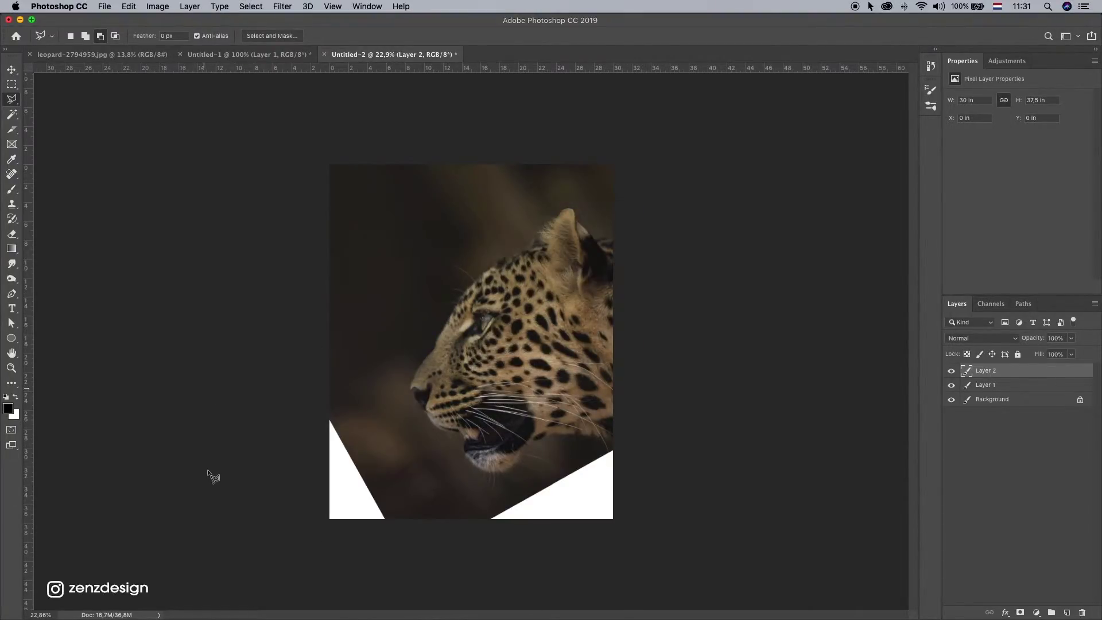
- Fill the empty lower-left corner of Layer 2 with a Content-Aware fill inside a polygonal selection, and deselect
{"action": "left_click", "coordinate": [395, 534]}
{"action": "left_click", "coordinate": [286, 538]}
{"action": "double_click", "coordinate": [291, 490]}
{"action": "left_click", "coordinate": [129, 6]}
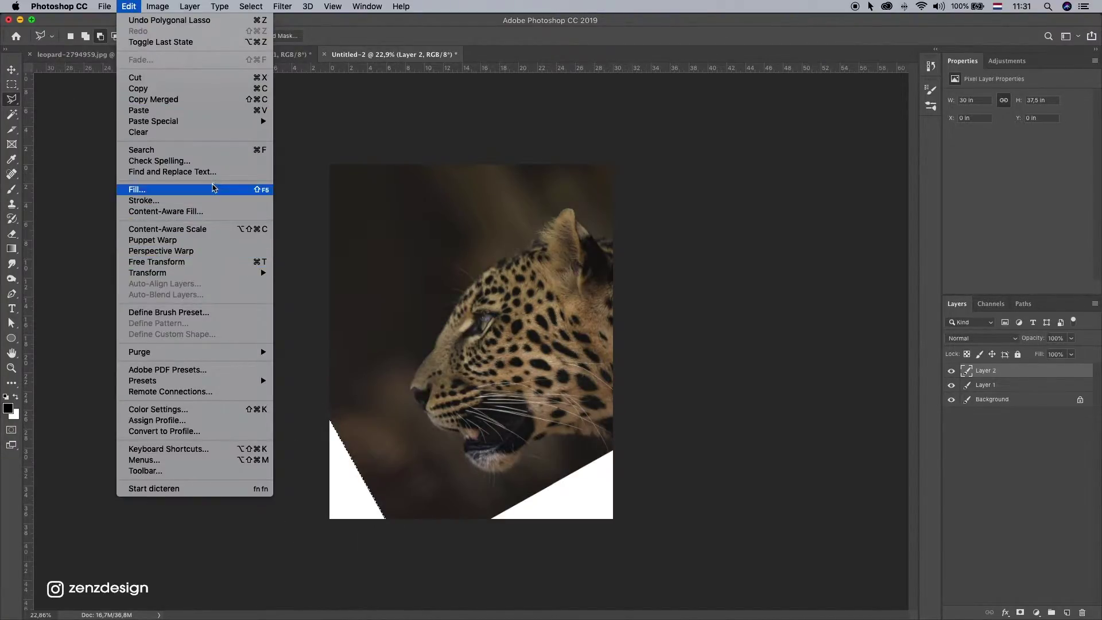
{"action": "left_click", "coordinate": [138, 189]}
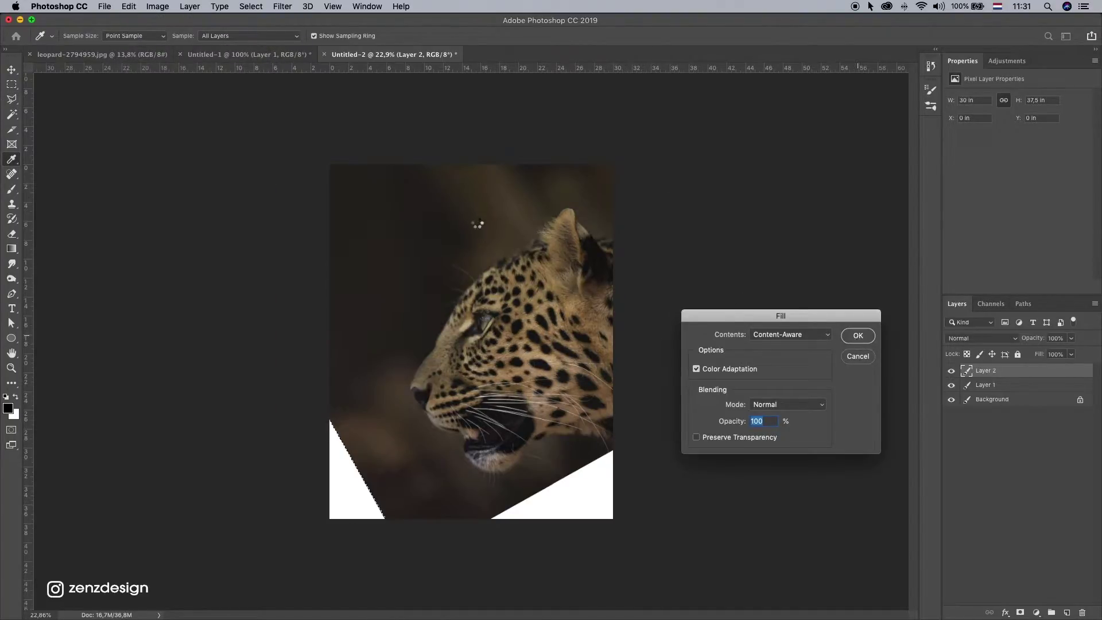
{"action": "right_click", "coordinate": [433, 285]}
{"action": "left_click", "coordinate": [442, 285]}
- Fill the empty lower-right corner of Layer 2 with a Content-Aware fill inside a polygonal selection, and deselect
{"action": "left_click", "coordinate": [472, 531]}
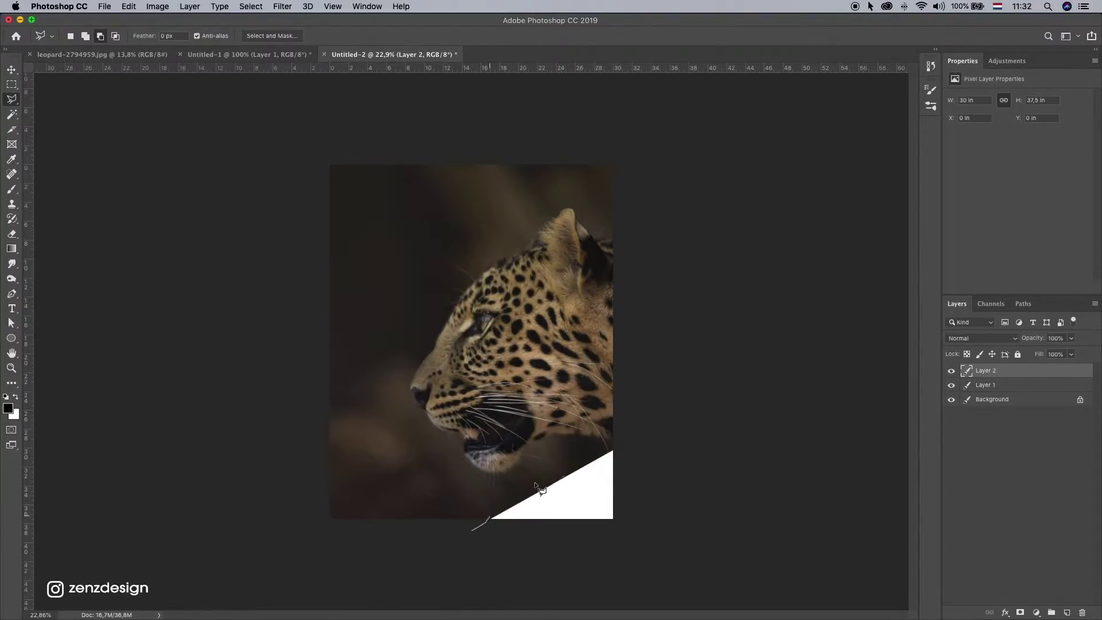
{"action": "left_click", "coordinate": [628, 440]}
{"action": "left_click", "coordinate": [624, 593]}
{"action": "double_click", "coordinate": [431, 601]}
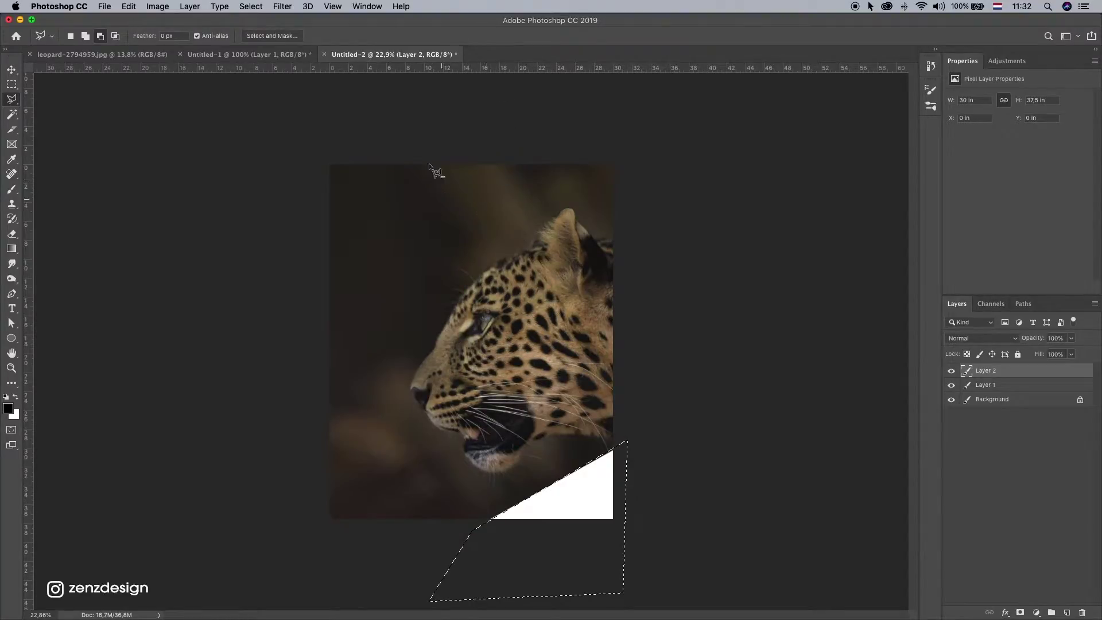
{"action": "left_click", "coordinate": [130, 7]}
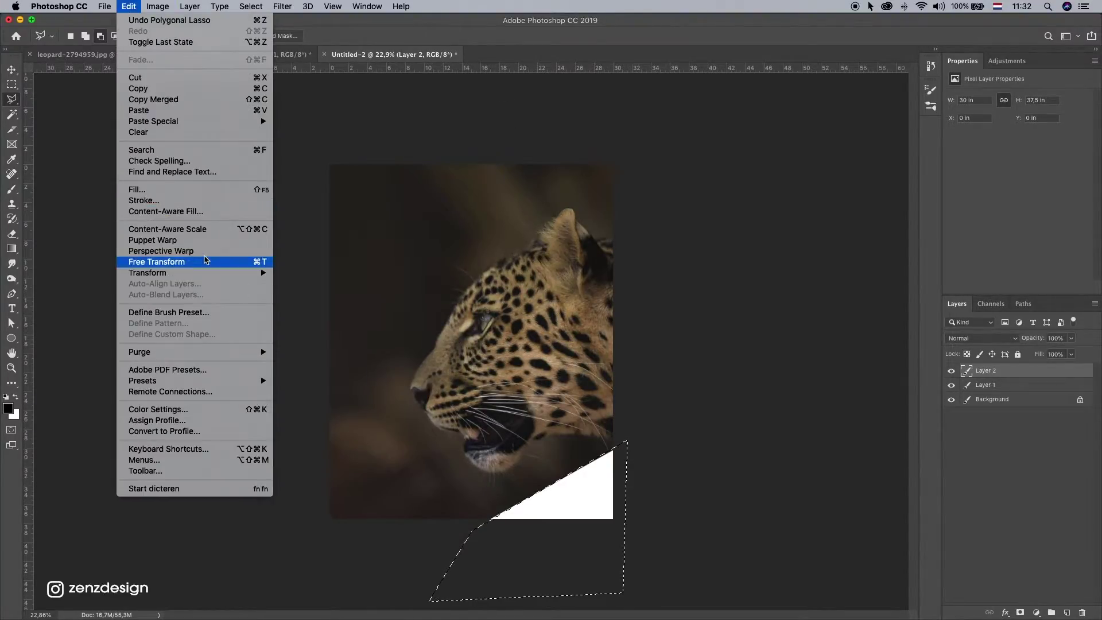
{"action": "left_click", "coordinate": [213, 191]}
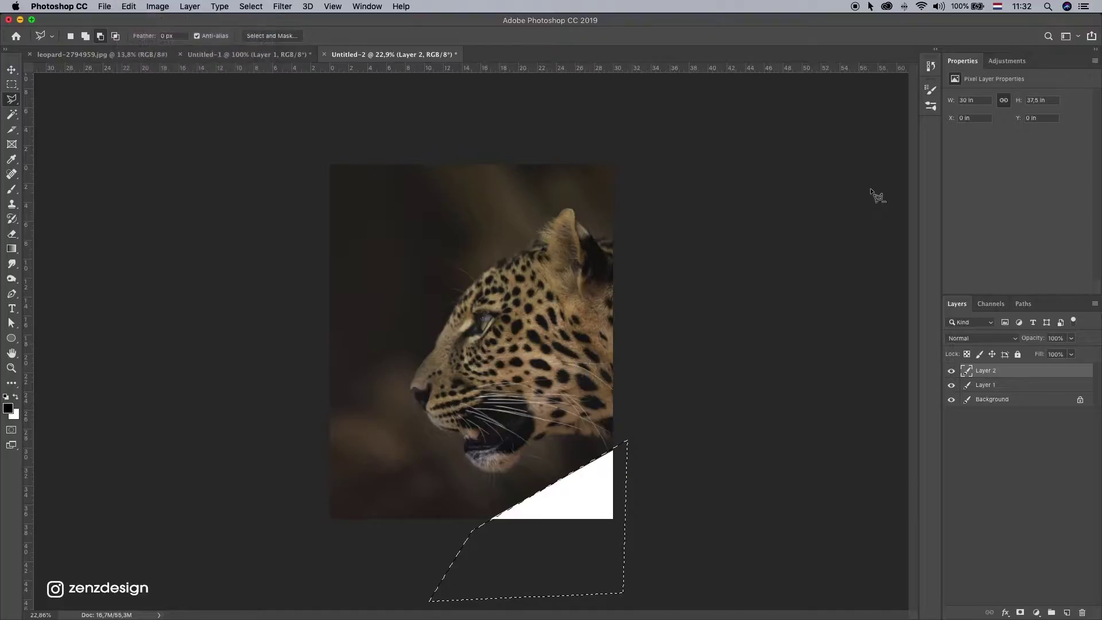
{"action": "left_click", "coordinate": [847, 341]}
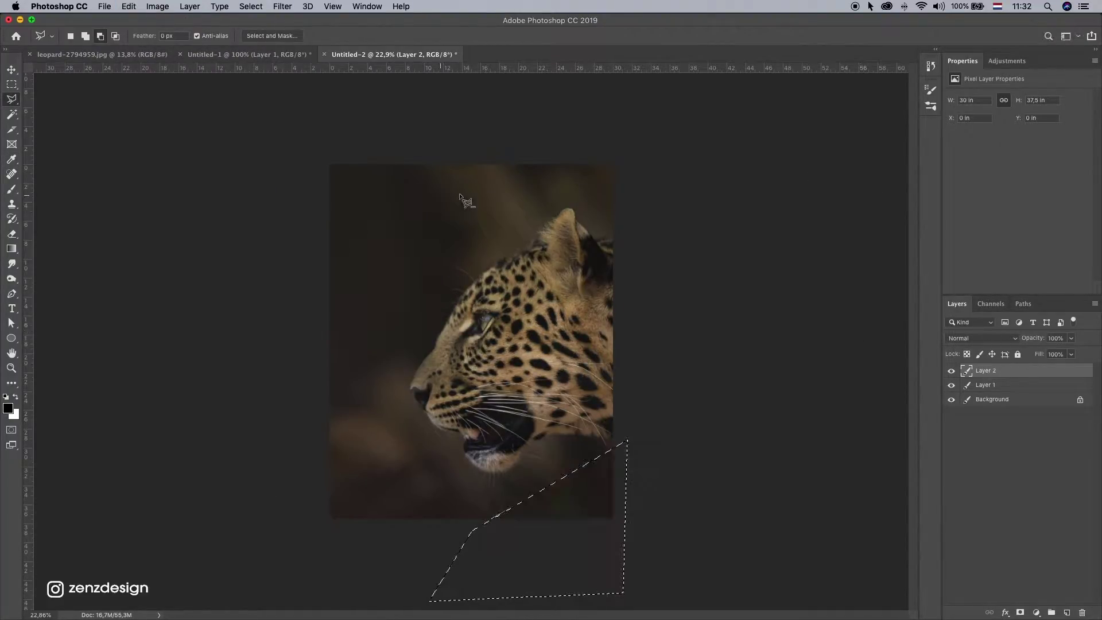
{"action": "right_click", "coordinate": [476, 277]}
{"action": "left_click", "coordinate": [488, 284]}
- Patch the small visible seam at the canvas's lower edge below the leopard's chin with a Content-Aware fill
{"action": "left_click", "coordinate": [515, 501]}
{"action": "left_click", "coordinate": [480, 527]}
{"action": "left_click", "coordinate": [501, 525]}
{"action": "double_click", "coordinate": [525, 497]}
{"action": "left_click", "coordinate": [128, 7]}
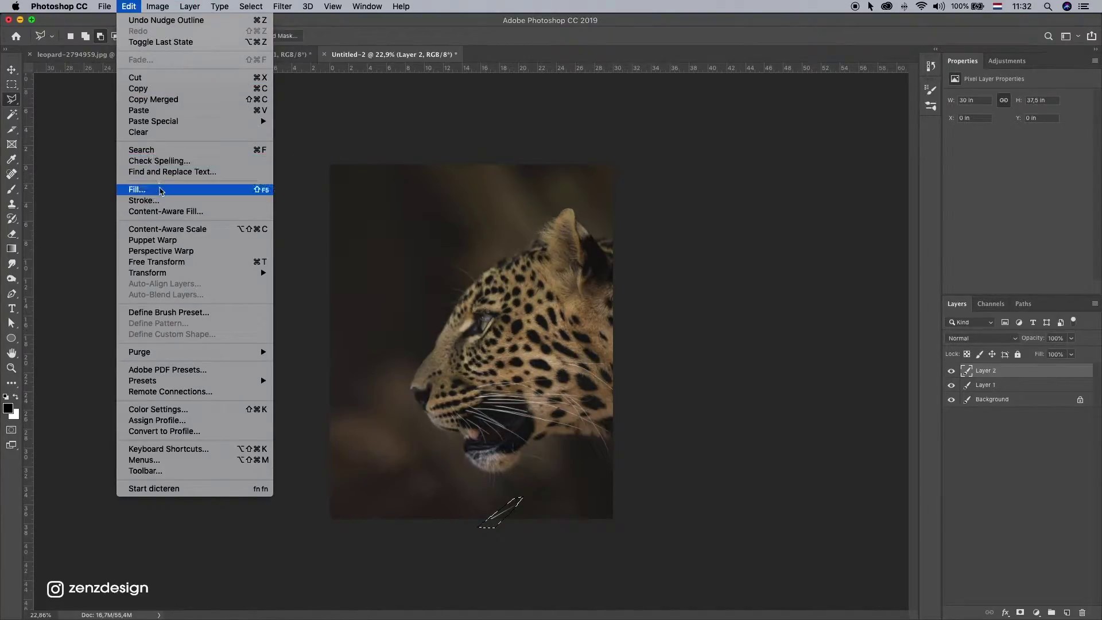
{"action": "left_click", "coordinate": [167, 185]}
{"action": "left_click", "coordinate": [857, 335]}
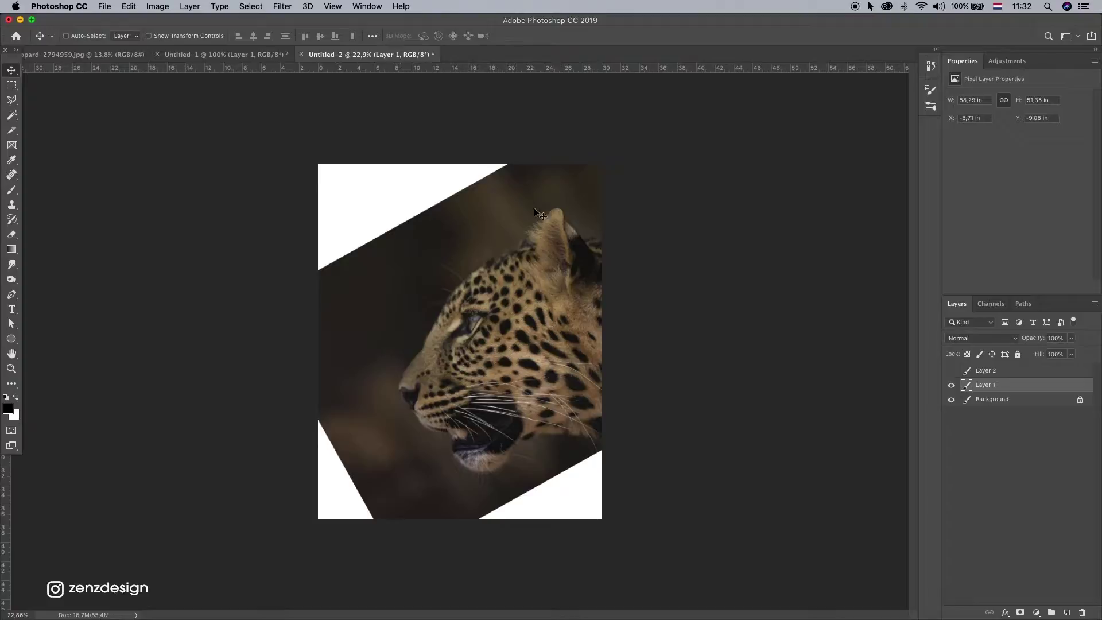
- Try a Content-Aware fill on Layer 1's empty upper-left corner, undo it and clear the selection
{"action": "left_click", "coordinate": [11, 100]}
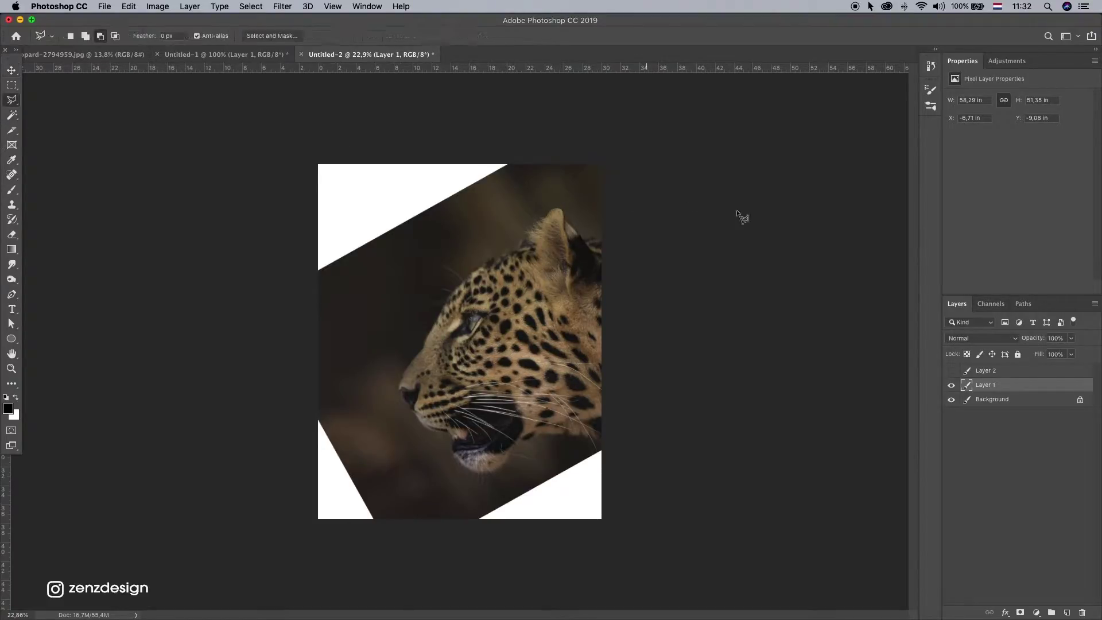
{"action": "left_click", "coordinate": [300, 280]}
{"action": "left_click", "coordinate": [584, 125]}
{"action": "double_click", "coordinate": [267, 156]}
{"action": "left_click", "coordinate": [128, 6]}
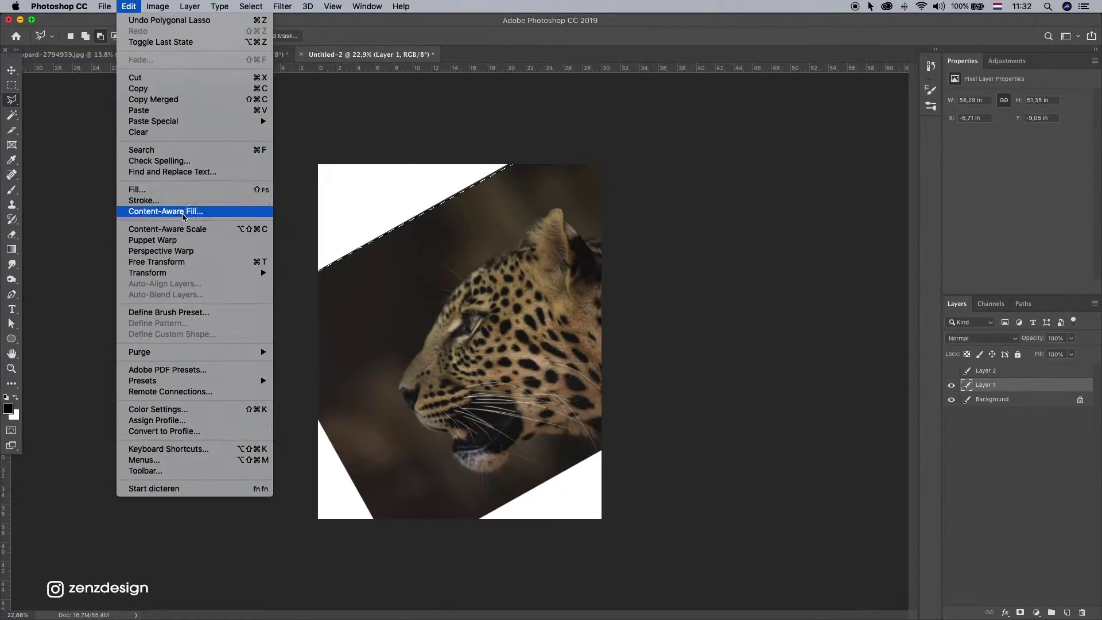
{"action": "left_click", "coordinate": [187, 192]}
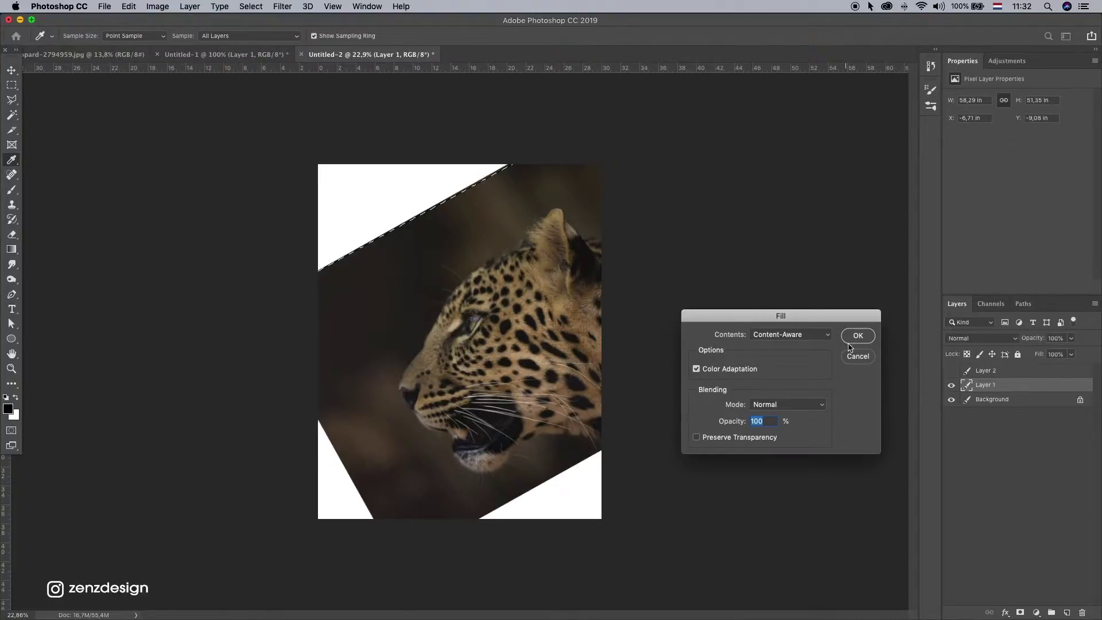
{"action": "left_click", "coordinate": [858, 336]}
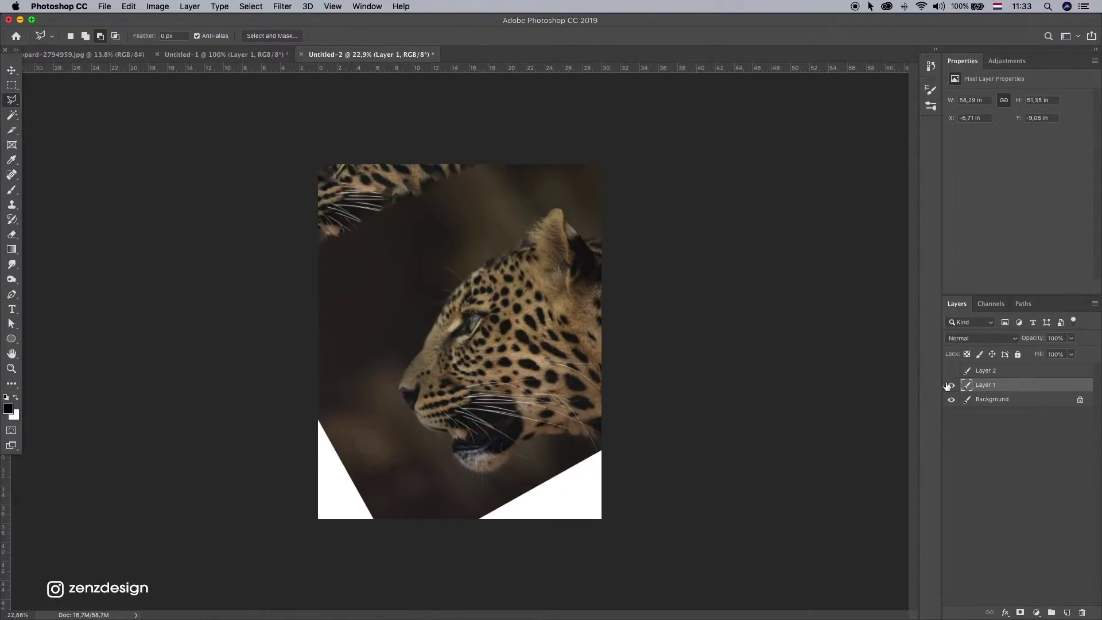
{"action": "key", "text": "z"}
{"action": "key", "text": "super+z"}
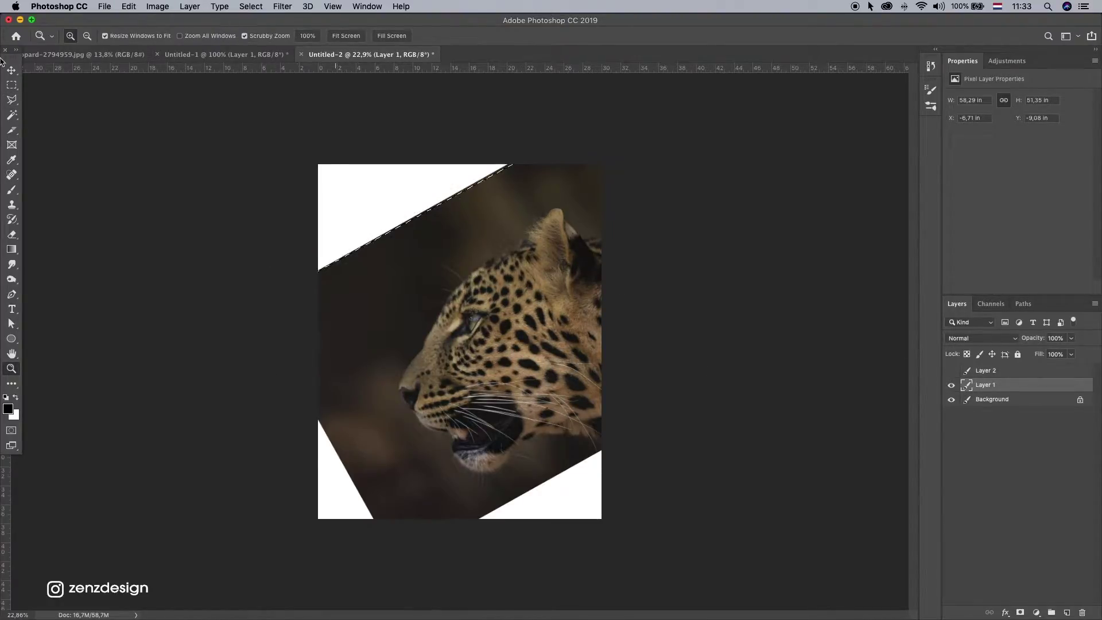
{"action": "left_click", "coordinate": [12, 85]}
{"action": "right_click", "coordinate": [492, 207]}
{"action": "left_click", "coordinate": [525, 216]}
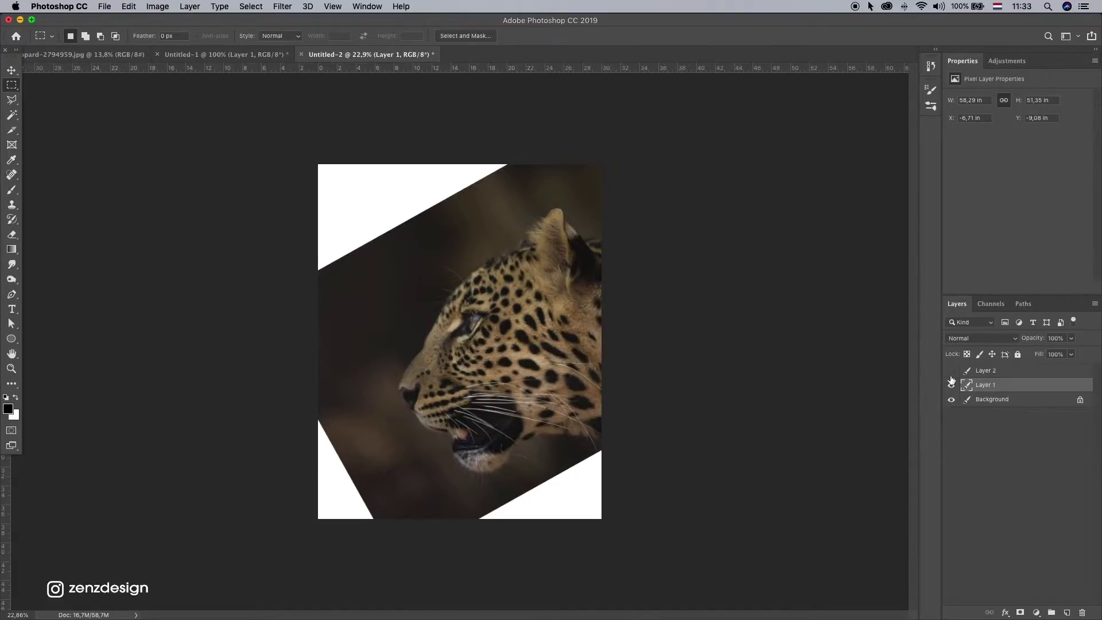
- Show Layer 2 again and make it the active layer
{"action": "left_click", "coordinate": [951, 371]}
{"action": "left_click", "coordinate": [1010, 371]}
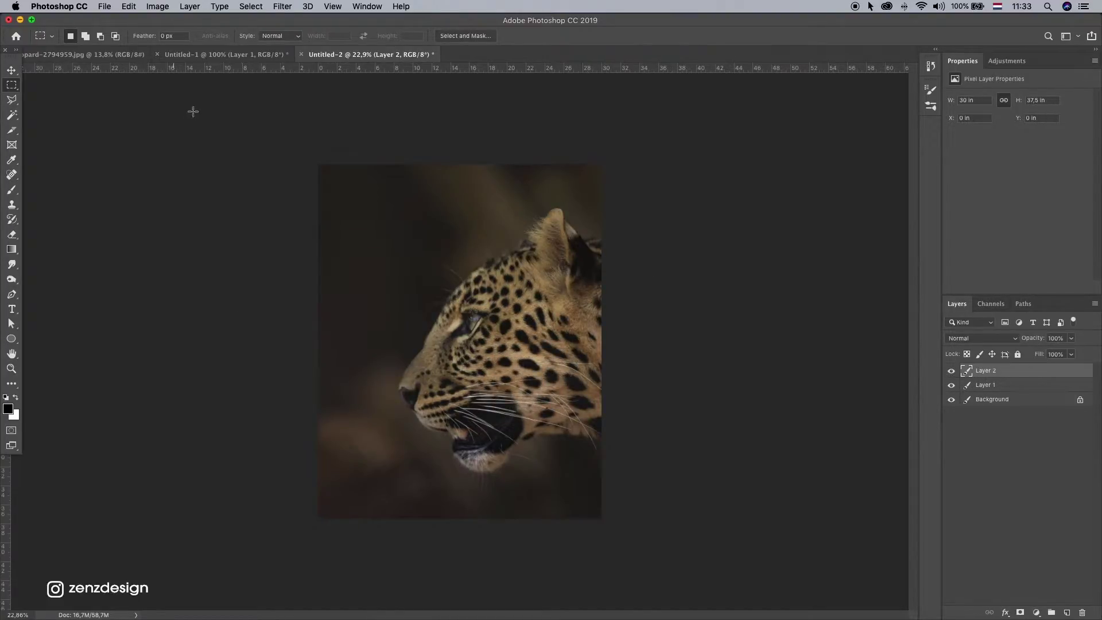
- Switch to the Untitled-1 butterfly document and clear its selection
{"action": "left_click", "coordinate": [242, 56]}
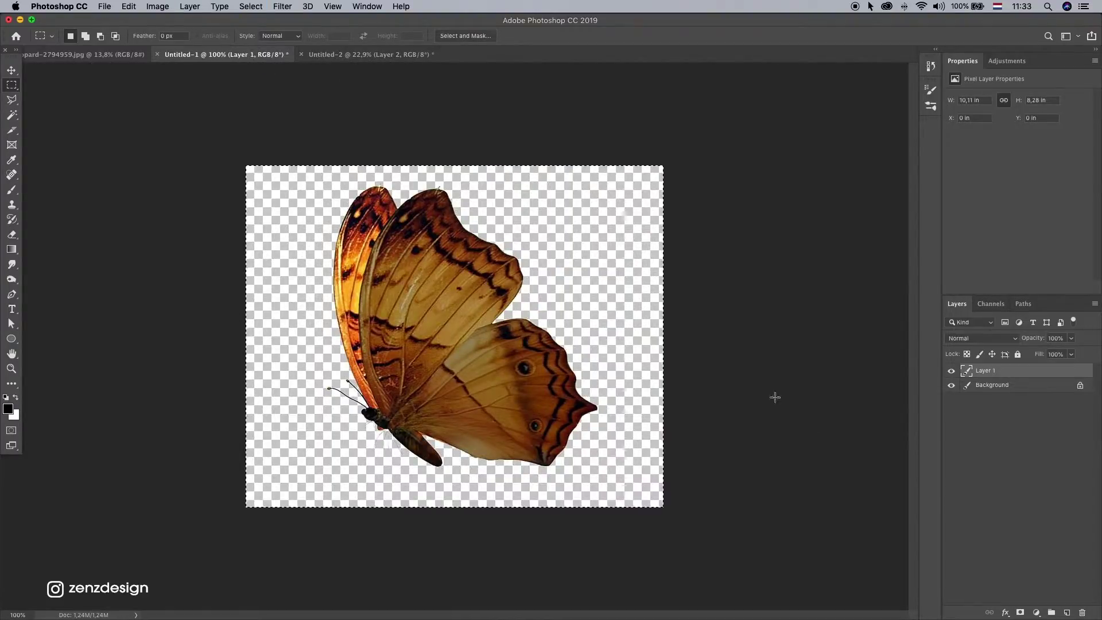
{"action": "key", "text": "super+c"}
{"action": "key", "text": "l"}
{"action": "left_click", "coordinate": [535, 326]}
{"action": "left_click", "coordinate": [12, 70]}
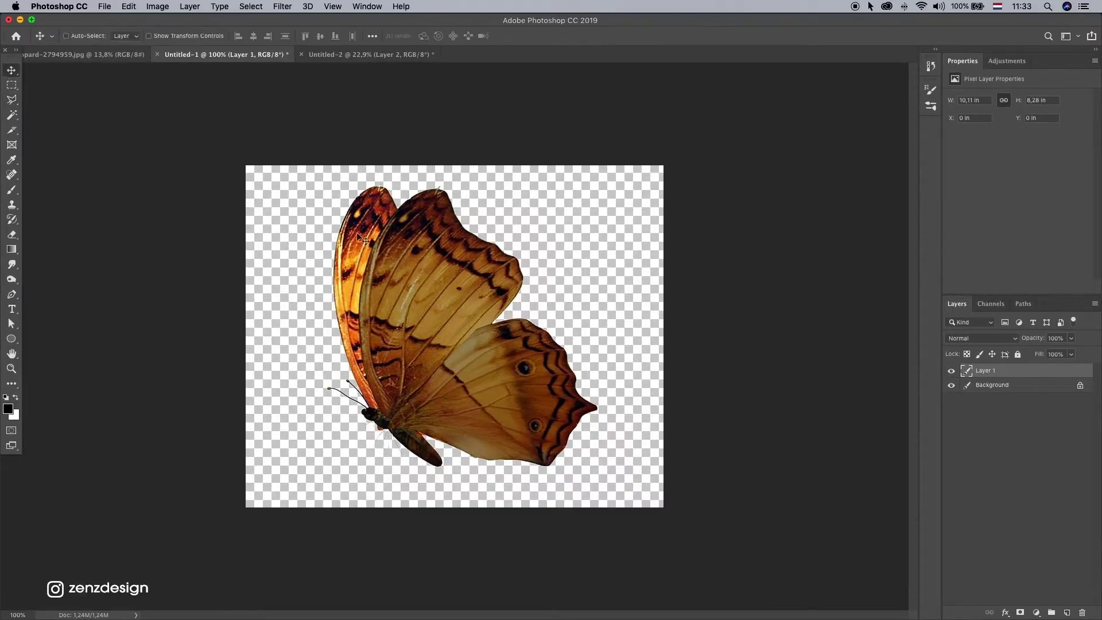
{"action": "left_click_drag", "start_coordinate": [427, 248], "coordinate": [565, 249]}
{"action": "key", "text": "super+z"}
- Hide the Background layer, delete the checkerboard around the butterfly on Layer 1 using the Magic Wand, and clear the selection
{"action": "left_click", "coordinate": [10, 115]}
{"action": "left_click", "coordinate": [80, 127]}
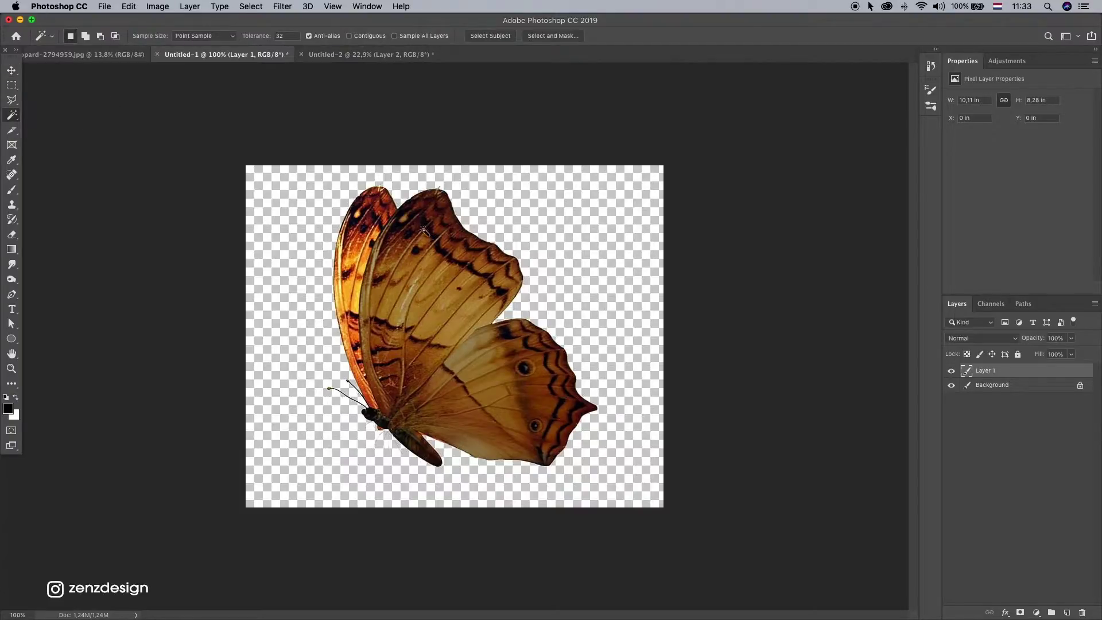
{"action": "left_click", "coordinate": [333, 197]}
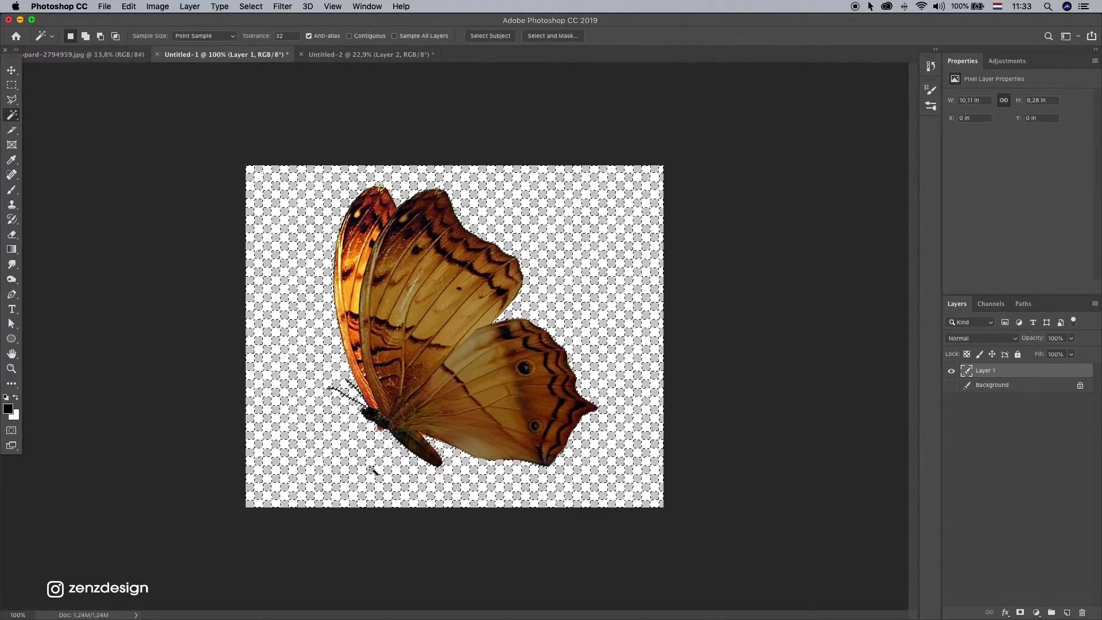
{"action": "key", "text": "Delete"}
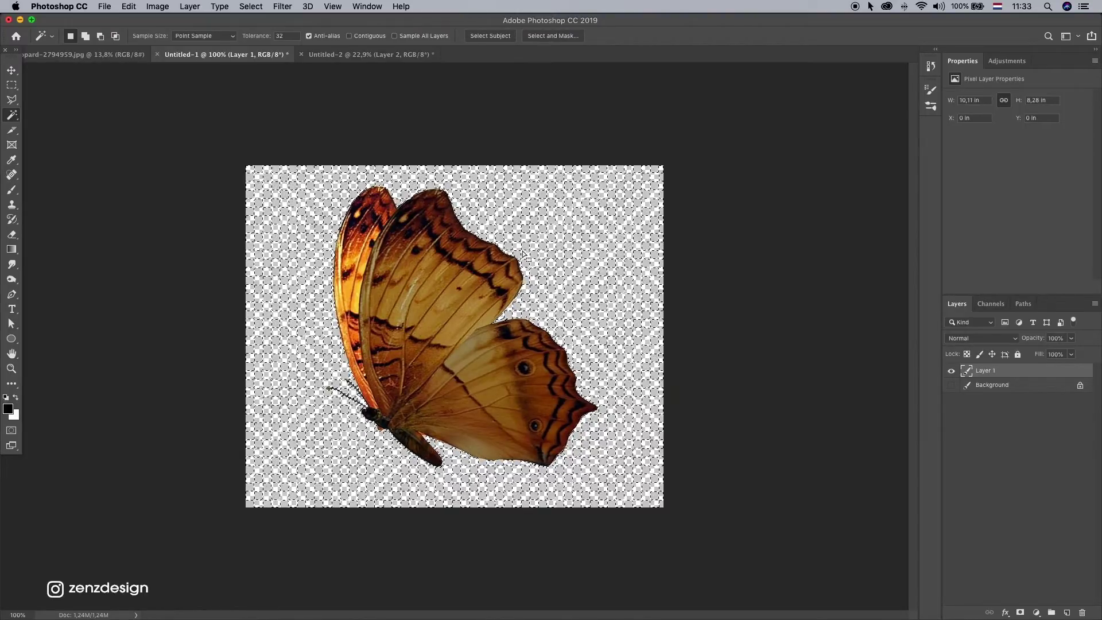
{"action": "key", "text": "Delete"}
{"action": "left_click", "coordinate": [12, 86]}
{"action": "left_click", "coordinate": [346, 163]}
{"action": "left_click", "coordinate": [636, 213]}
- Move the cut-out butterfly into the Untitled-2 document and convert its layer to a smart object
{"action": "key", "text": "v"}
{"action": "left_click_drag", "start_coordinate": [443, 283], "coordinate": [315, 93]}
{"action": "left_click_drag", "start_coordinate": [375, 57], "coordinate": [518, 300]}
{"action": "left_click_drag", "start_coordinate": [595, 305], "coordinate": [477, 296]}
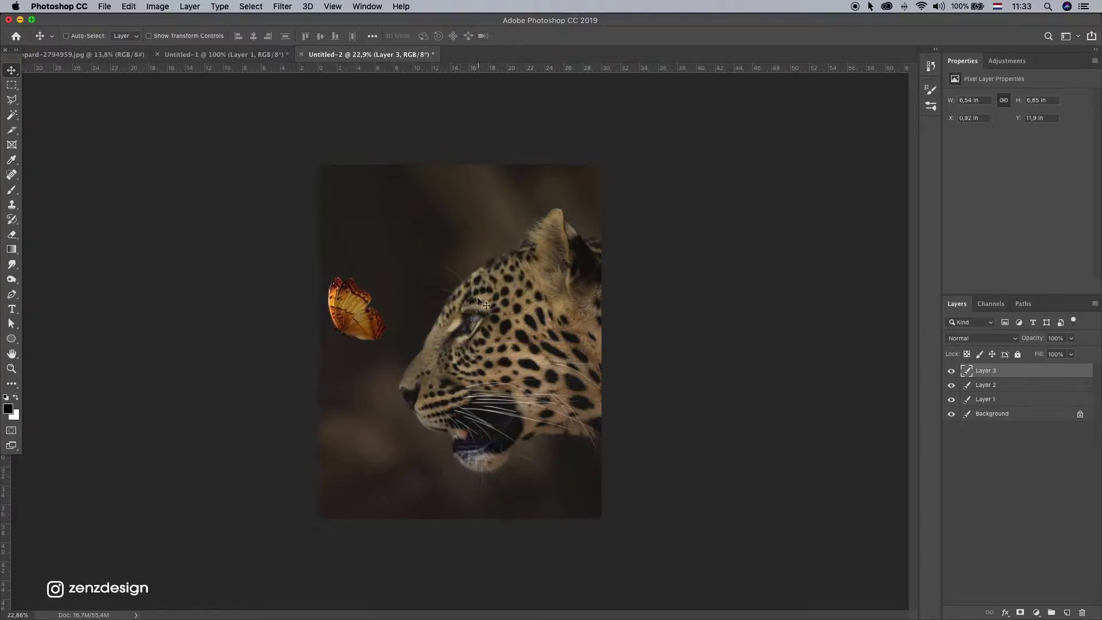
{"action": "right_click", "coordinate": [1014, 373]}
{"action": "left_click", "coordinate": [970, 273]}
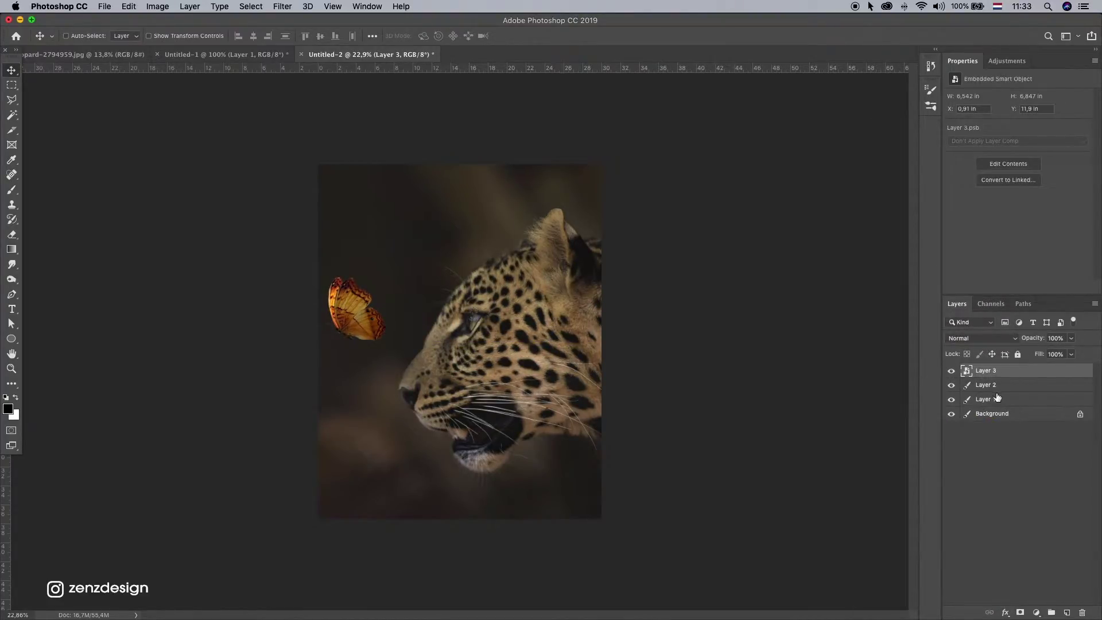
- Flip the butterfly horizontally and reposition it on the dark background in front of the leopard
{"action": "left_click", "coordinate": [157, 7]}
{"action": "mouse_move", "coordinate": [130, 6]}
{"action": "mouse_move", "coordinate": [219, 273]}
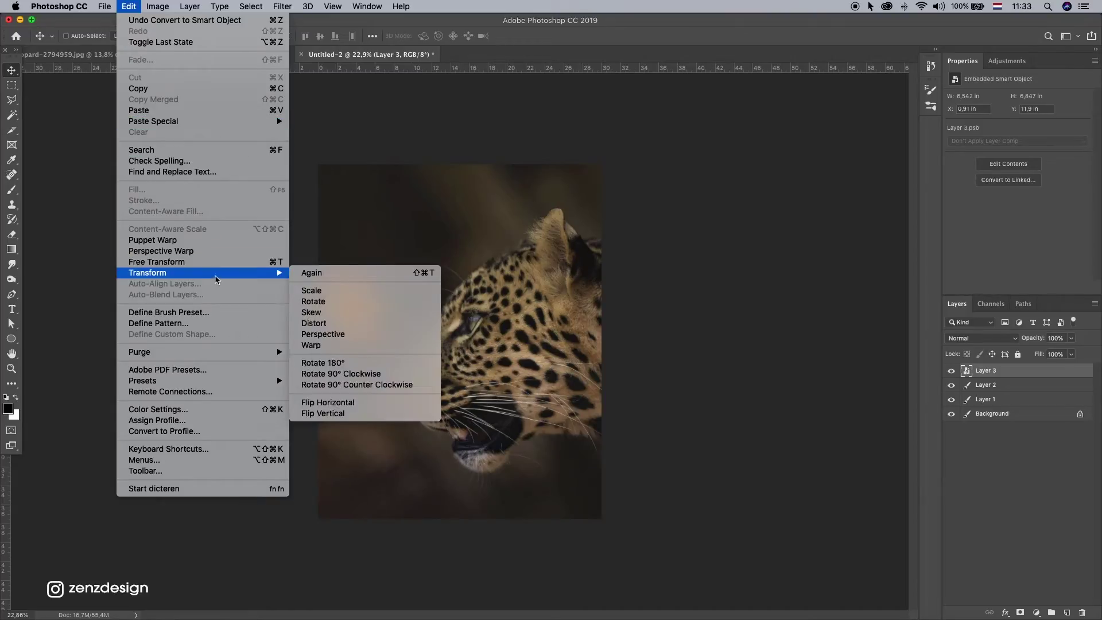
{"action": "left_click", "coordinate": [346, 404]}
{"action": "left_click_drag", "start_coordinate": [398, 305], "coordinate": [374, 323]}
- Scale the butterfly to about 84% and place it just in front of the leopard's forehead
{"action": "key", "text": "super+t"}
{"action": "left_click_drag", "start_coordinate": [388, 283], "coordinate": [389, 312]}
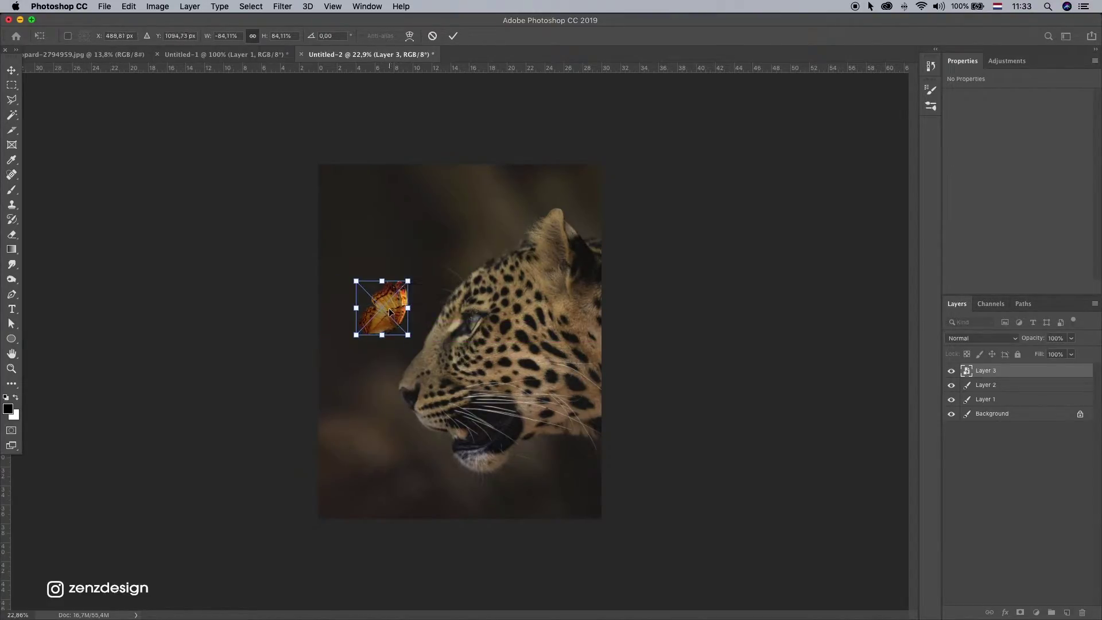
{"action": "key", "text": "Return"}
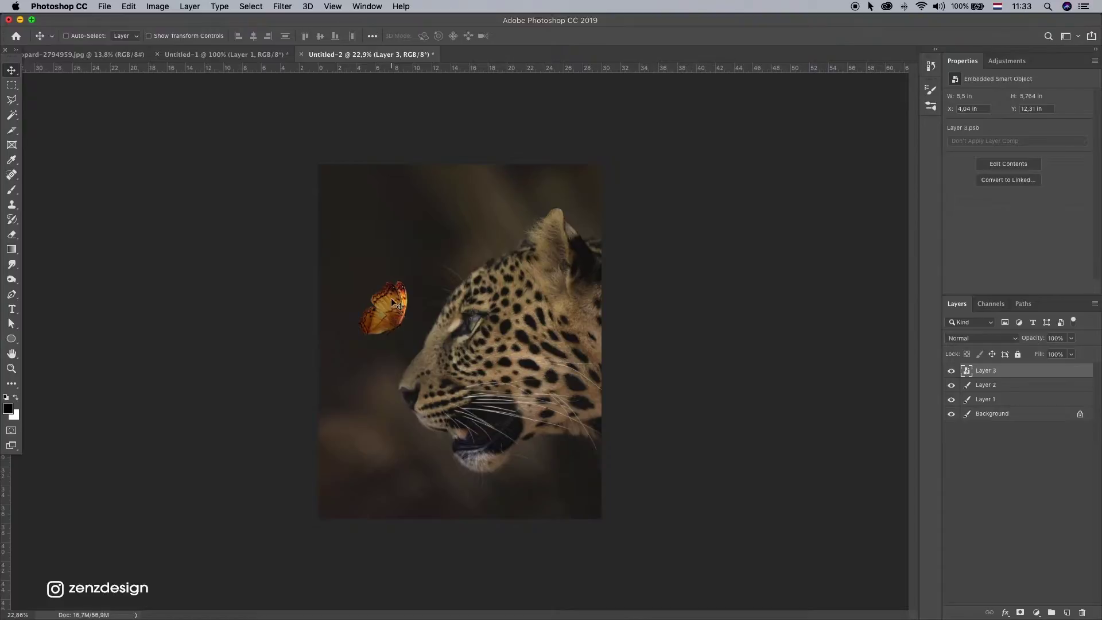
{"action": "left_click_drag", "start_coordinate": [392, 305], "coordinate": [395, 295]}
- Merge the leopard's Layer 1 with the background extension on Layer 2 into a single layer
{"action": "left_click", "coordinate": [549, 343], "text": "super"}
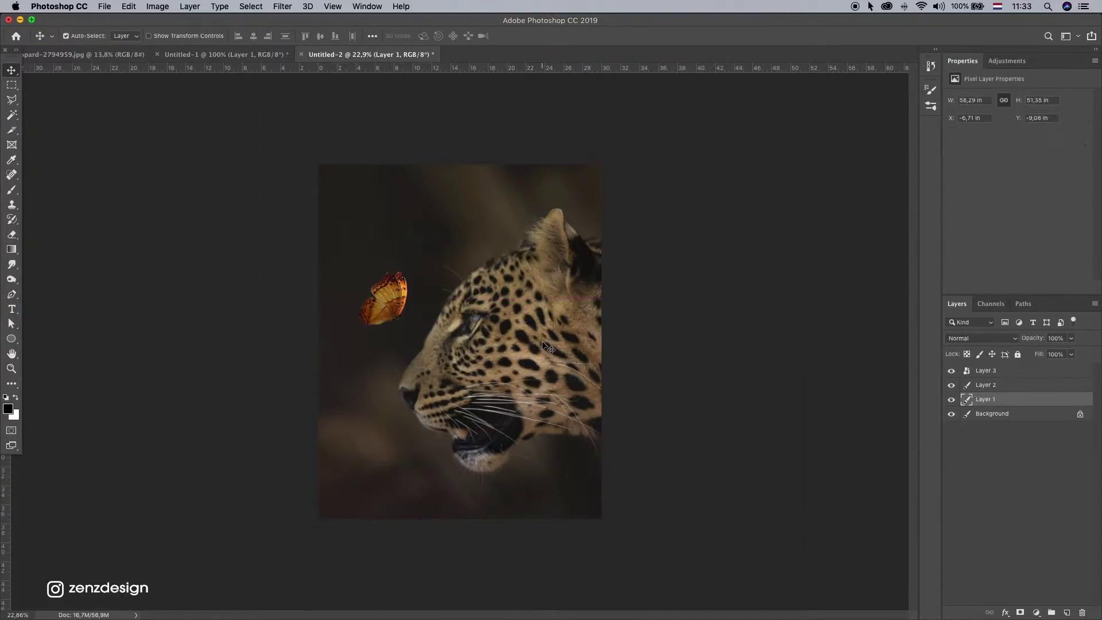
{"action": "left_click", "coordinate": [12, 369]}
{"action": "left_click_drag", "start_coordinate": [460, 339], "coordinate": [535, 356]}
{"action": "left_click", "coordinate": [11, 84]}
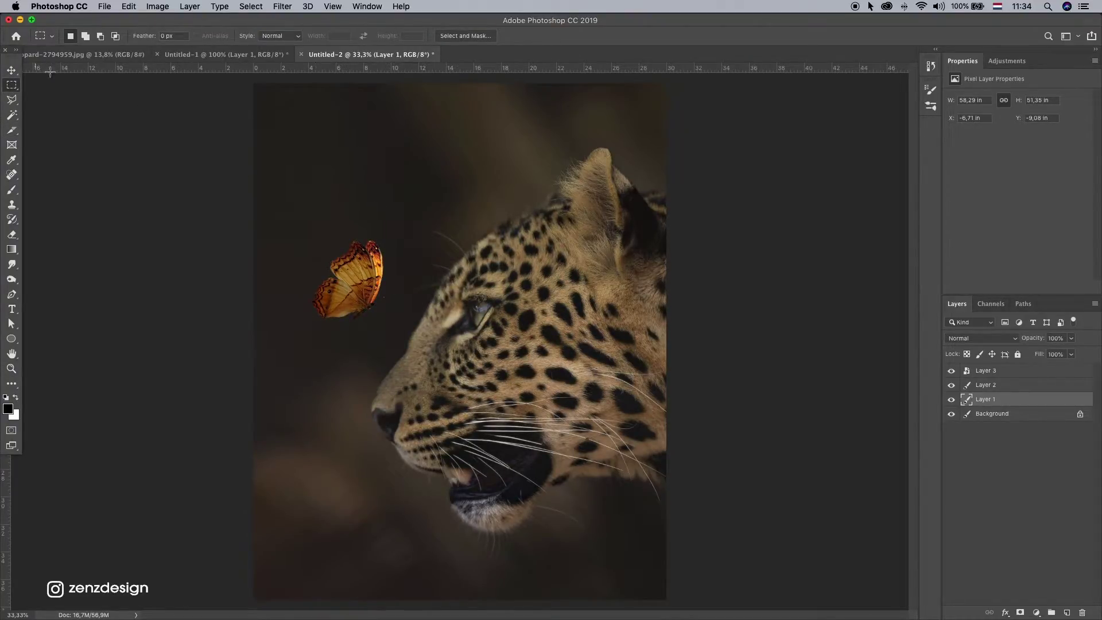
{"action": "left_click", "coordinate": [11, 71]}
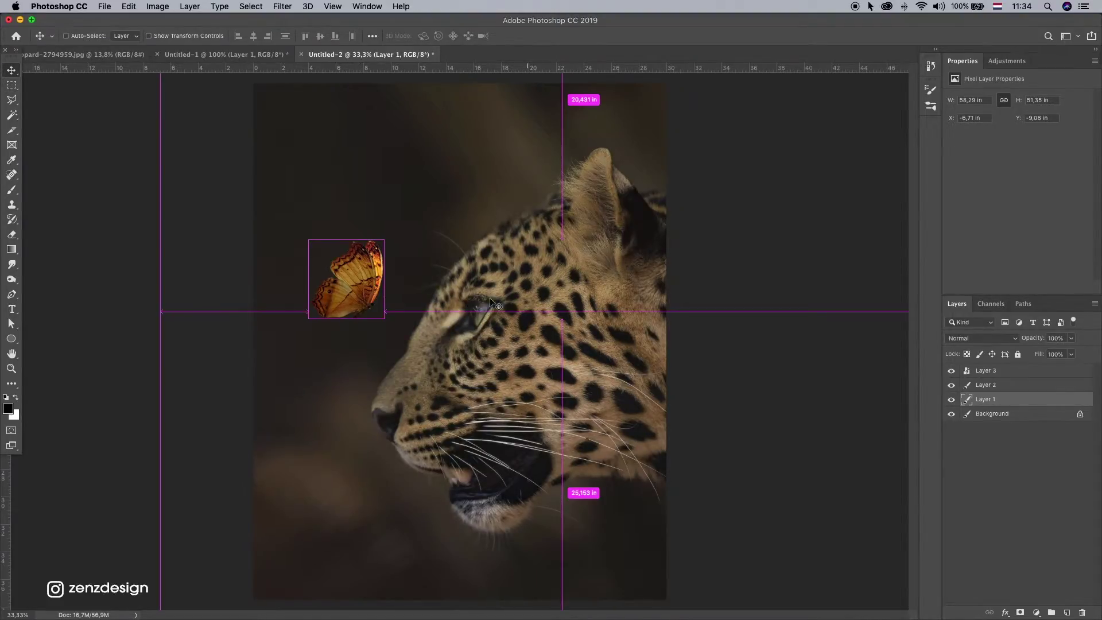
{"action": "left_click_drag", "start_coordinate": [457, 288], "coordinate": [458, 289]}
{"action": "left_click", "coordinate": [951, 400]}
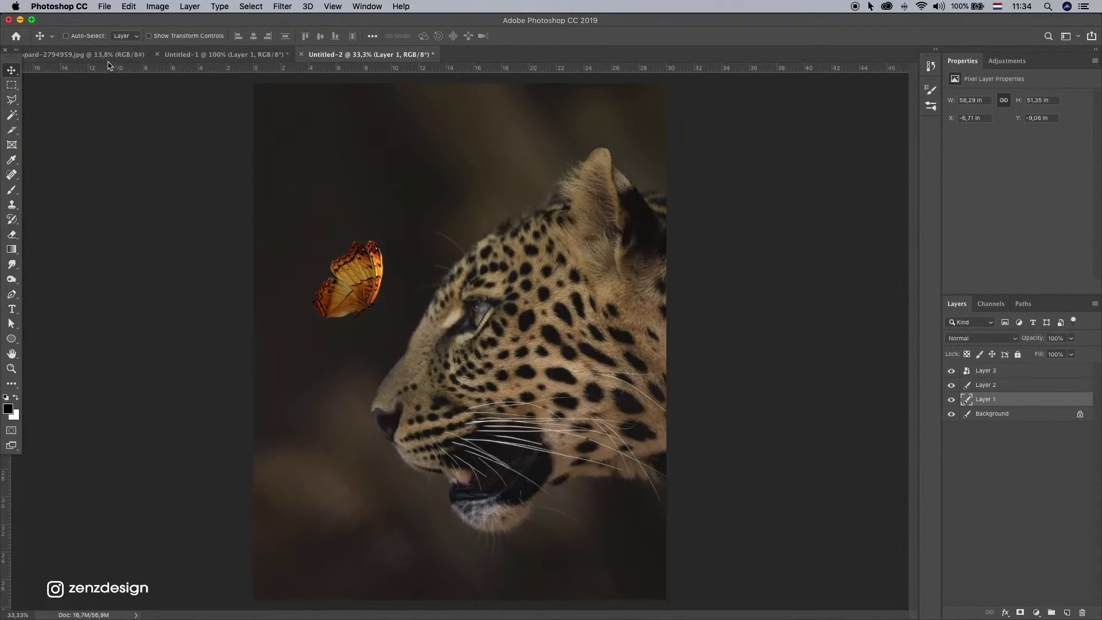
{"action": "left_click", "coordinate": [951, 385]}
{"action": "left_click", "coordinate": [1002, 386], "text": "shift"}
{"action": "key", "text": "super+e"}
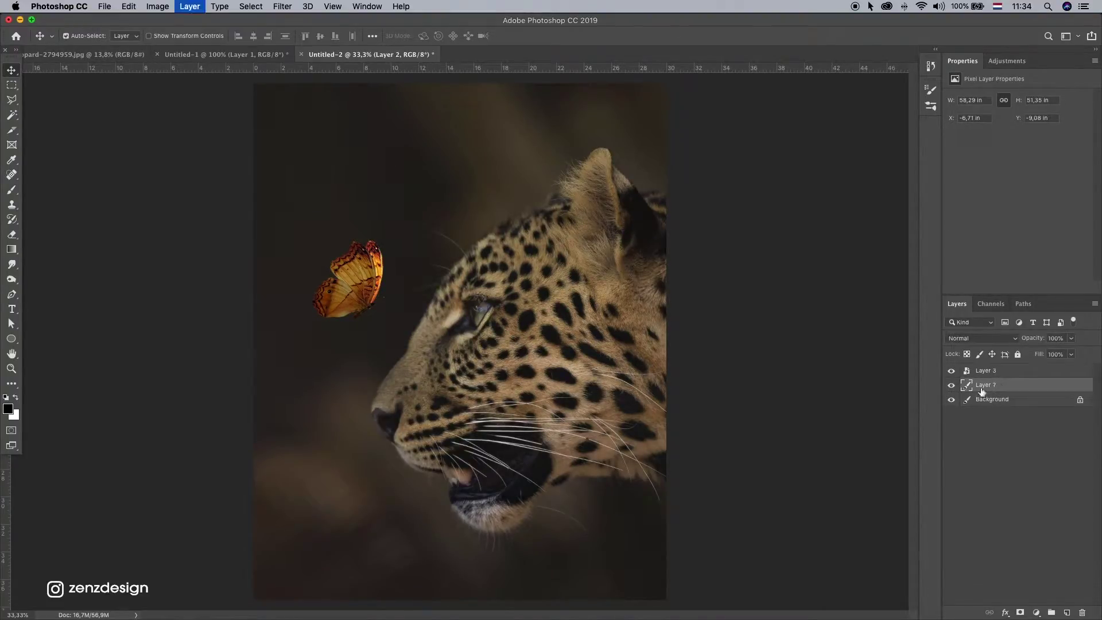
{"action": "left_click", "coordinate": [951, 385]}
{"action": "left_click", "coordinate": [951, 385]}
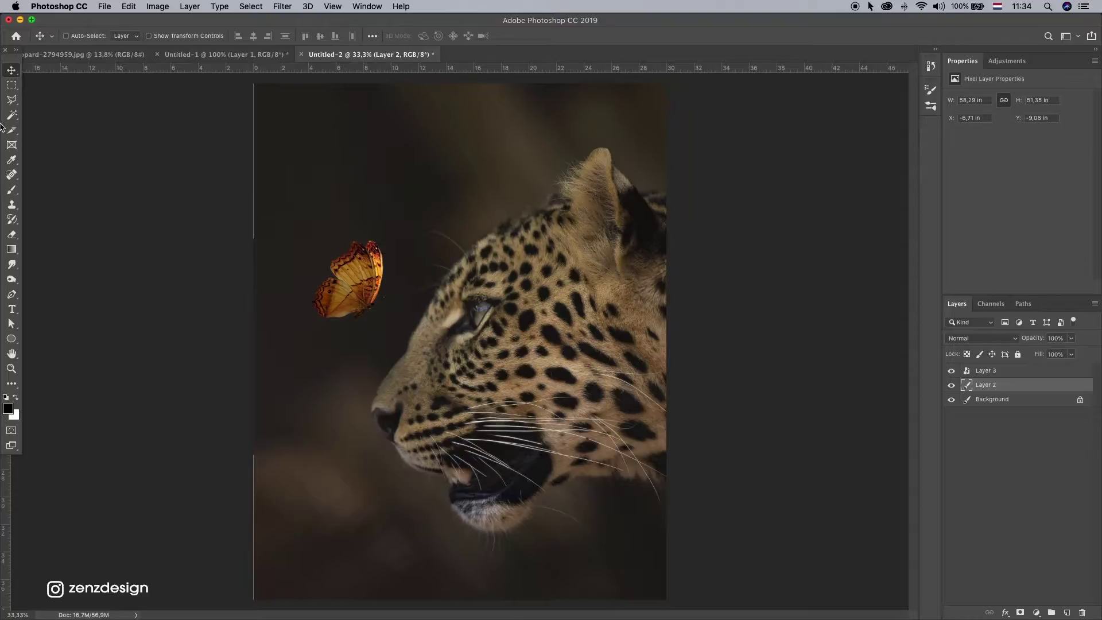
- Start the Camera Raw filter on the merged leopard layer and set Texture to +8, Clarity to +18 and Dehaze to +5
{"action": "left_click", "coordinate": [264, 5]}
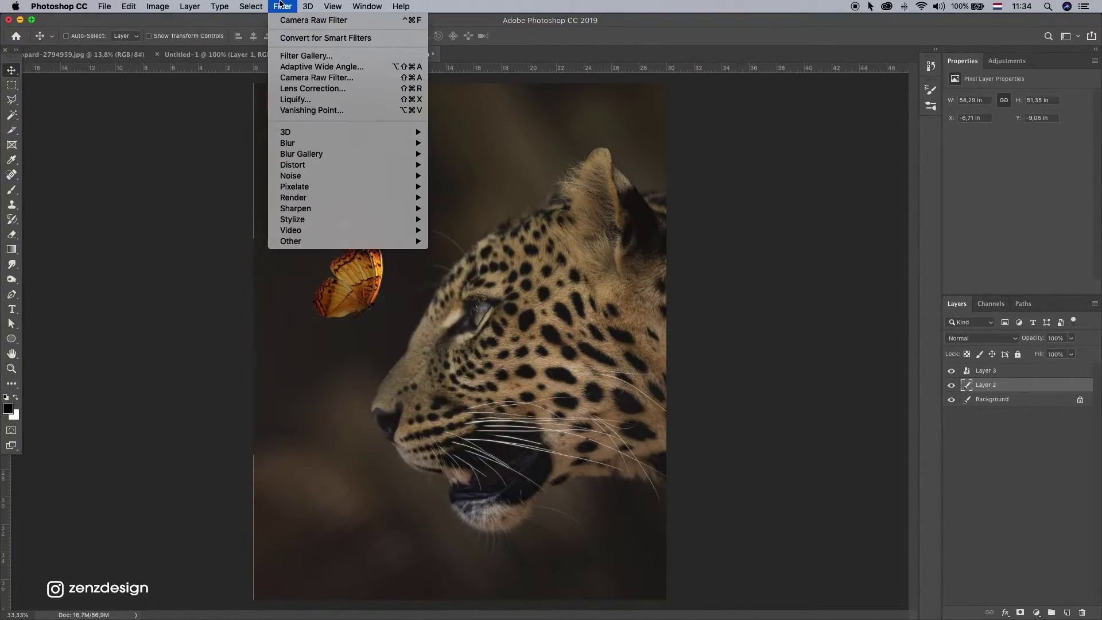
{"action": "left_click", "coordinate": [294, 22]}
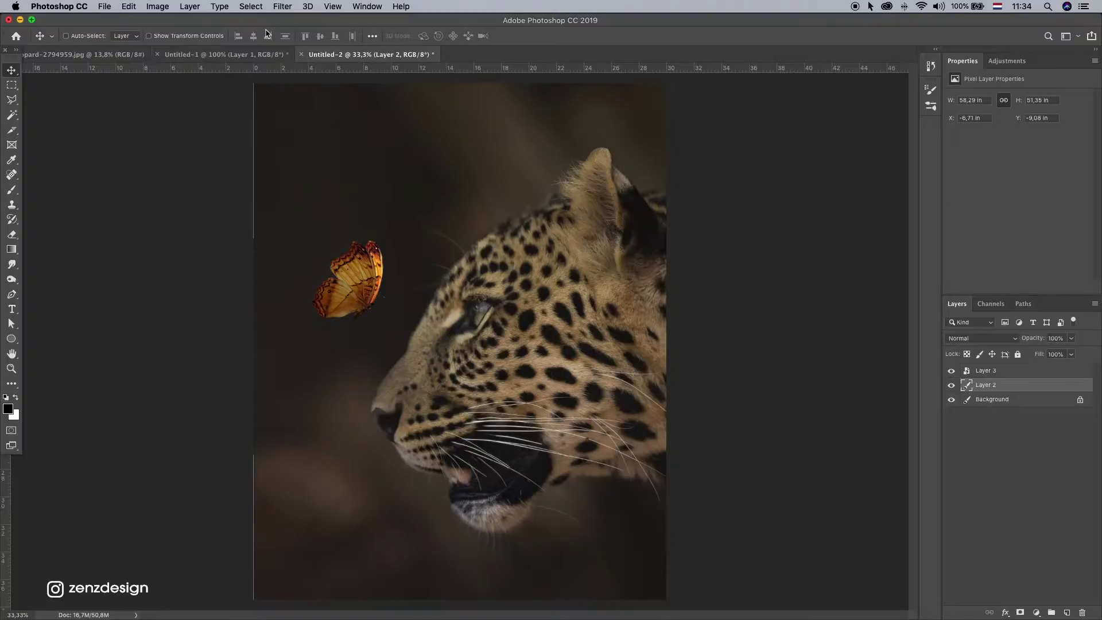
{"action": "left_click", "coordinate": [283, 6]}
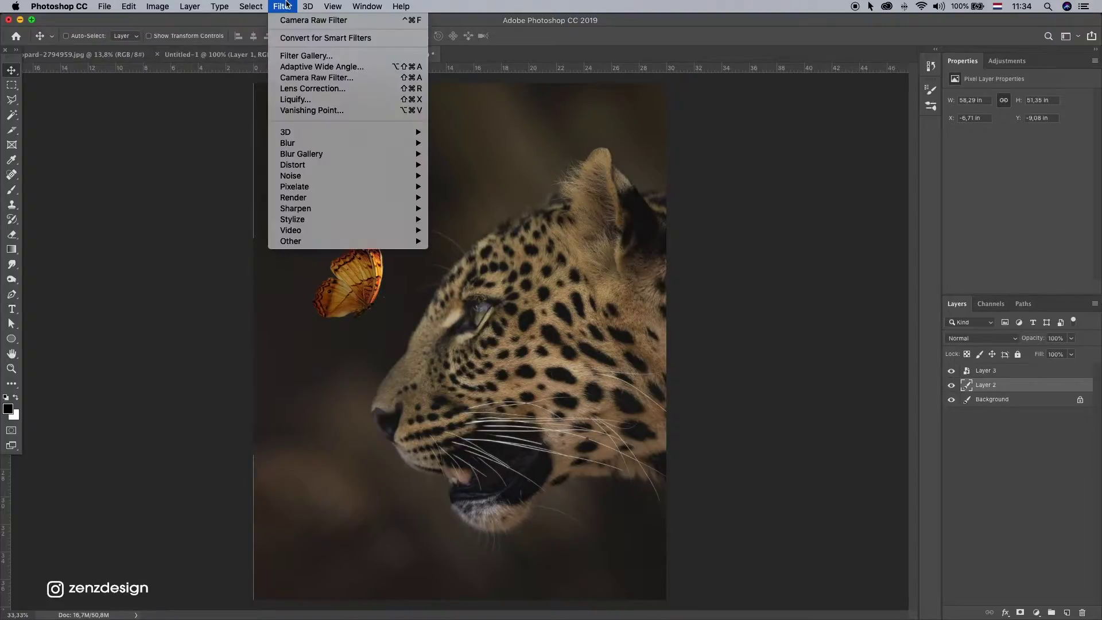
{"action": "left_click", "coordinate": [334, 78]}
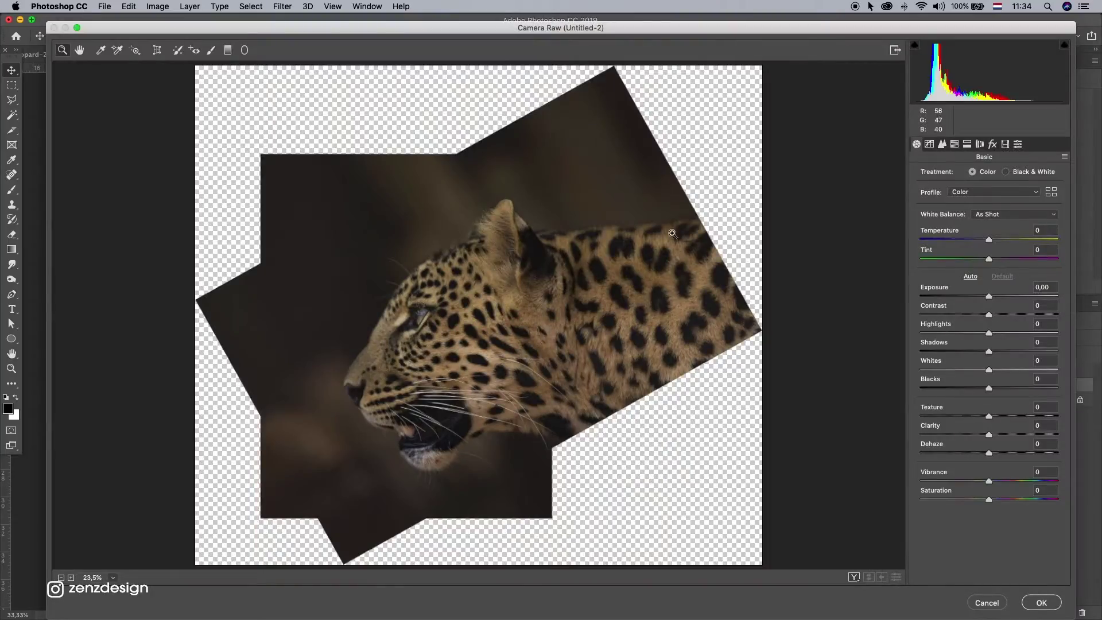
{"action": "left_click", "coordinate": [445, 321]}
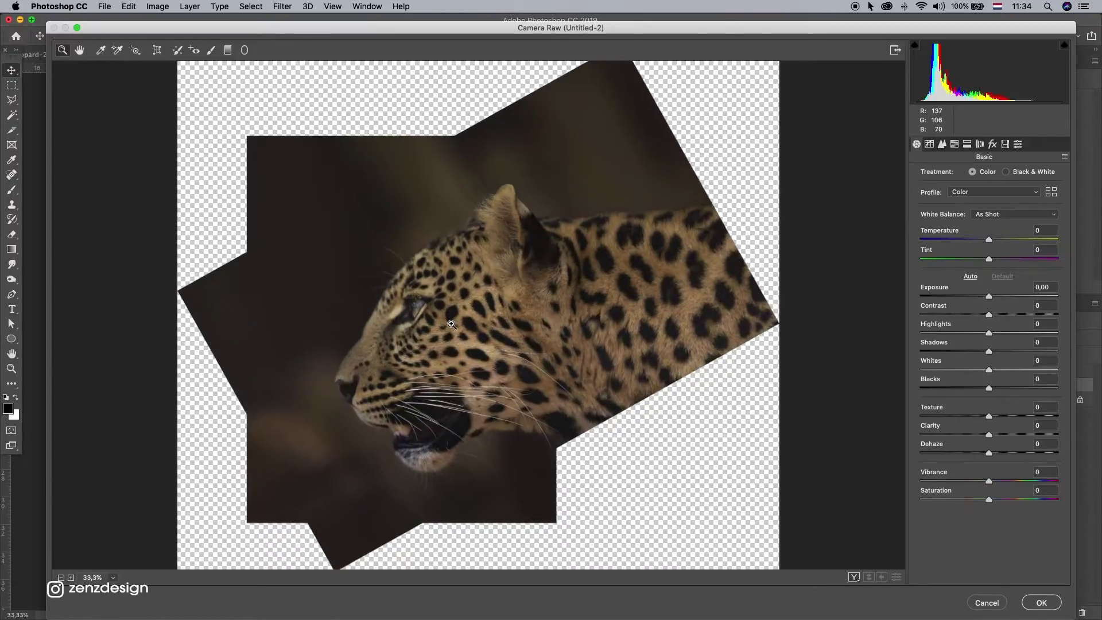
{"action": "left_click_drag", "start_coordinate": [453, 288], "coordinate": [536, 259]}
{"action": "left_click", "coordinate": [405, 294]}
{"action": "left_click_drag", "start_coordinate": [648, 284], "coordinate": [624, 229]}
{"action": "left_click_drag", "start_coordinate": [479, 245], "coordinate": [432, 260]}
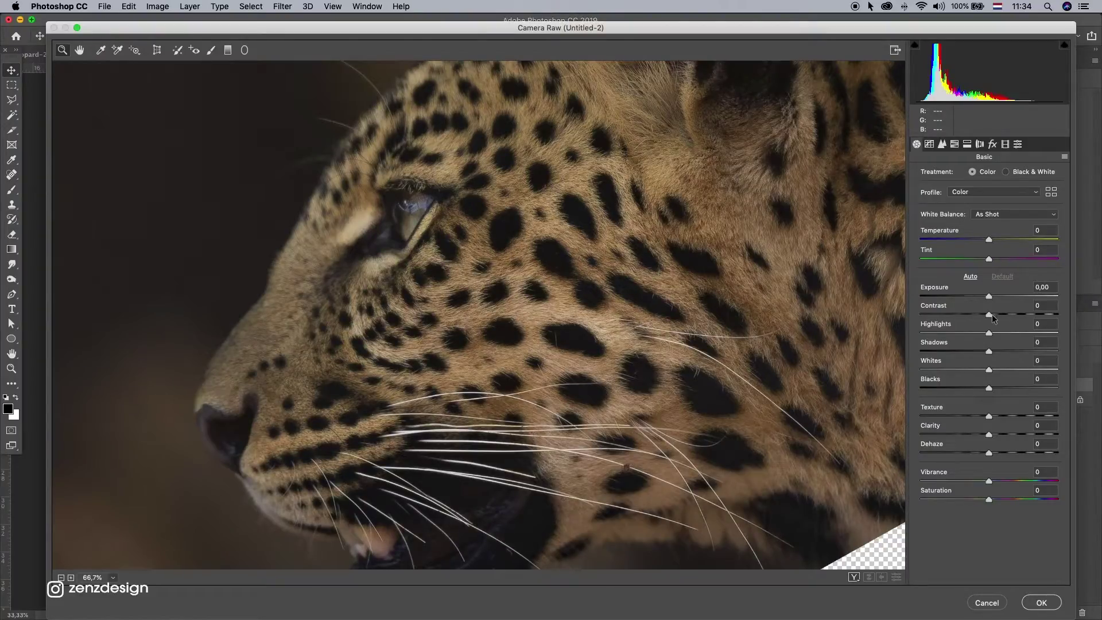
{"action": "left_click", "coordinate": [992, 453]}
{"action": "mouse_move", "coordinate": [993, 435]}
{"action": "left_mouse_down"}
{"action": "mouse_move", "coordinate": [1002, 436]}
{"action": "mouse_move", "coordinate": [992, 416]}
{"action": "left_mouse_up"}
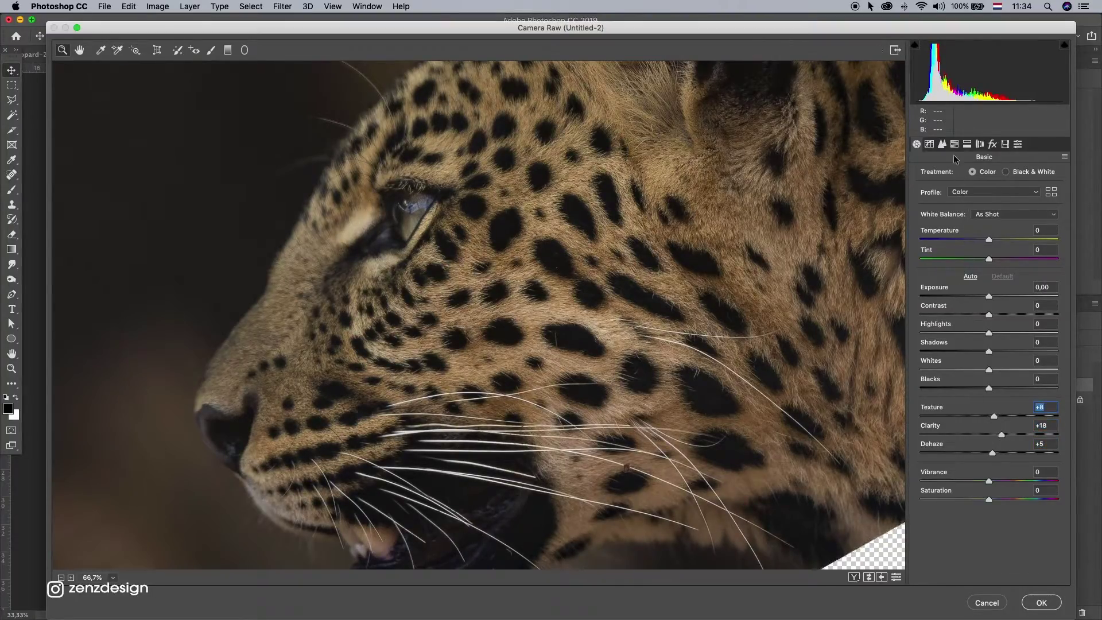
- Set the sharpening Amount to 56 and Detail to 47, set Luminance noise reduction to 13, and apply the Camera Raw edits
{"action": "left_click", "coordinate": [967, 144]}
{"action": "left_click", "coordinate": [967, 144]}
{"action": "left_click", "coordinate": [979, 144]}
{"action": "left_click", "coordinate": [943, 144]}
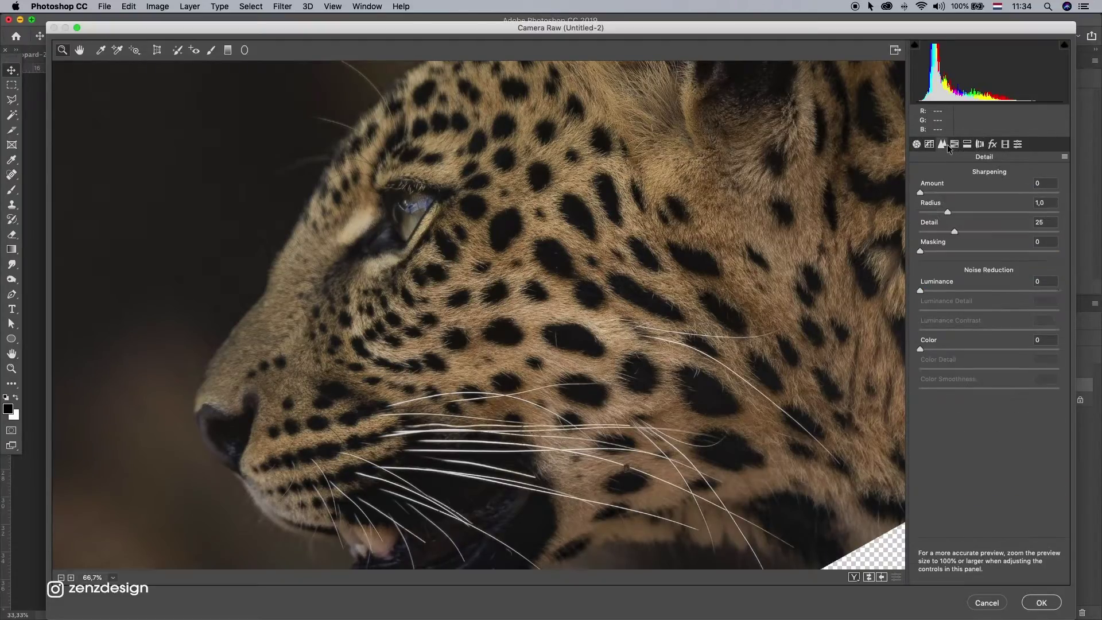
{"action": "mouse_move", "coordinate": [941, 193]}
{"action": "left_mouse_down"}
{"action": "mouse_move", "coordinate": [985, 193]}
{"action": "mouse_move", "coordinate": [943, 193]}
{"action": "left_mouse_up"}
{"action": "left_click_drag", "start_coordinate": [964, 291], "coordinate": [952, 288]}
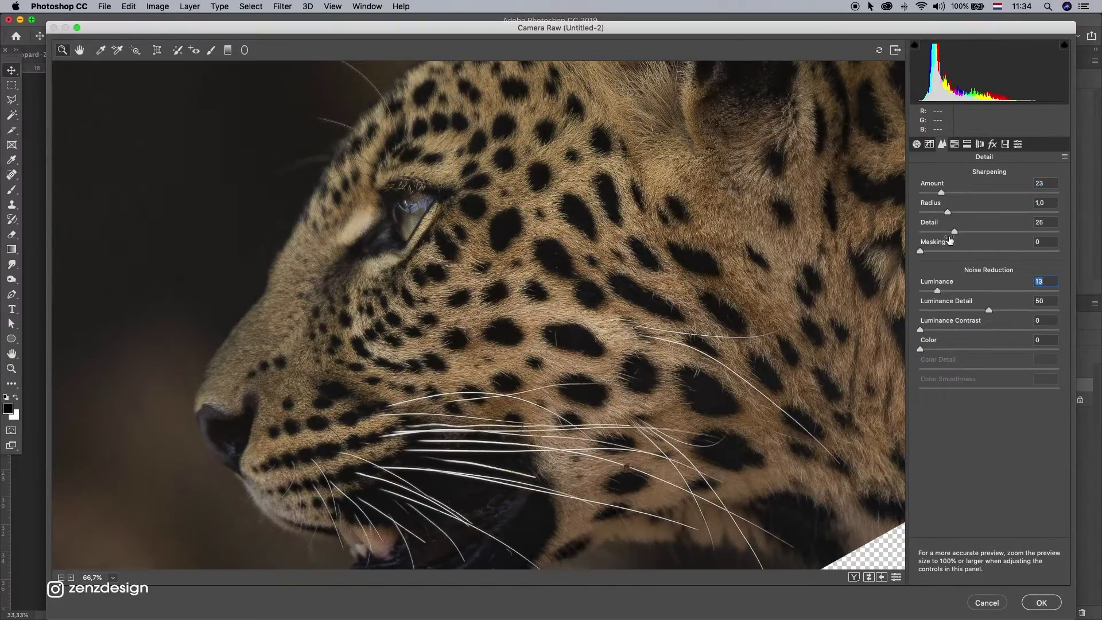
{"action": "left_click_drag", "start_coordinate": [964, 230], "coordinate": [985, 232]}
{"action": "left_click_drag", "start_coordinate": [941, 193], "coordinate": [972, 194]}
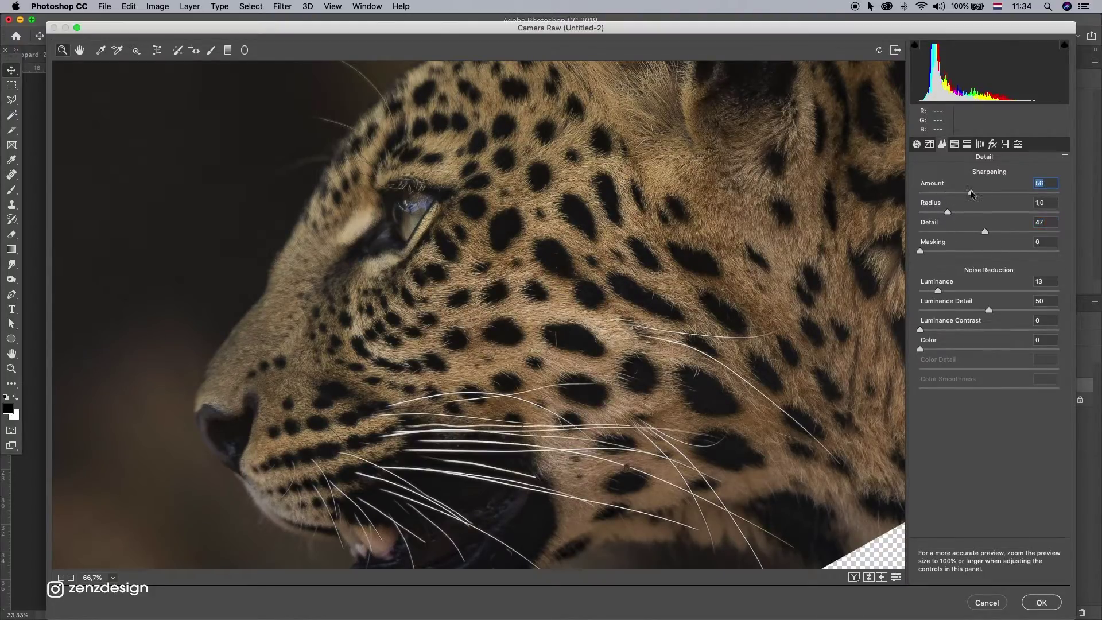
{"action": "left_click", "coordinate": [548, 297], "text": "alt"}
{"action": "left_click", "coordinate": [510, 324], "text": "alt"}
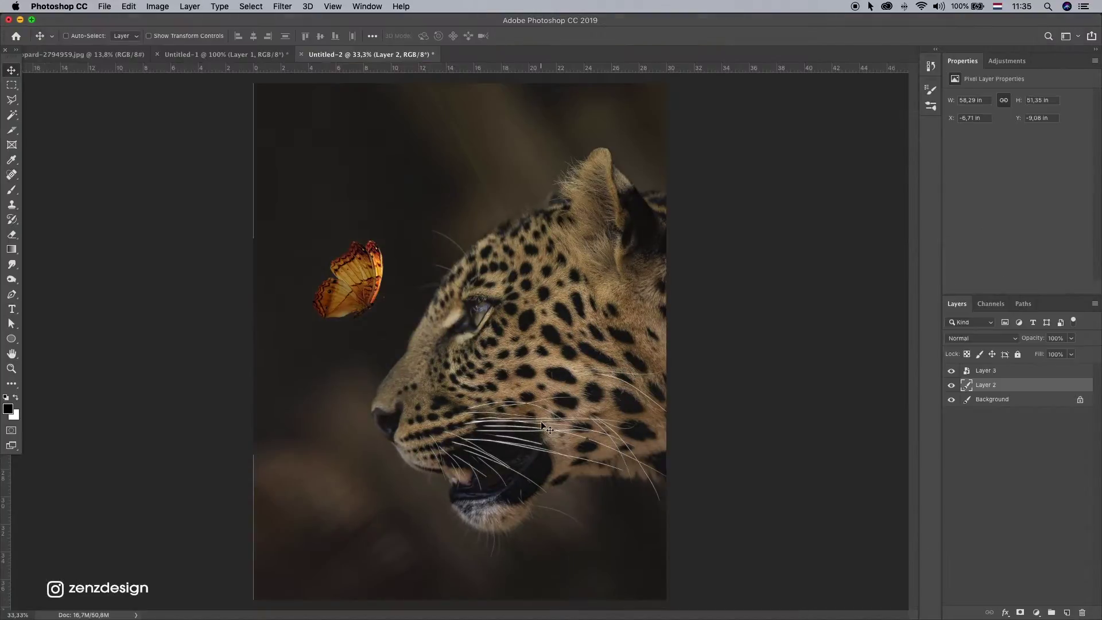
- Compare the leopard's face up close before and after the Camera Raw edit
{"action": "left_click", "coordinate": [11, 368]}
{"action": "left_click", "coordinate": [447, 290]}
{"action": "left_click", "coordinate": [447, 290]}
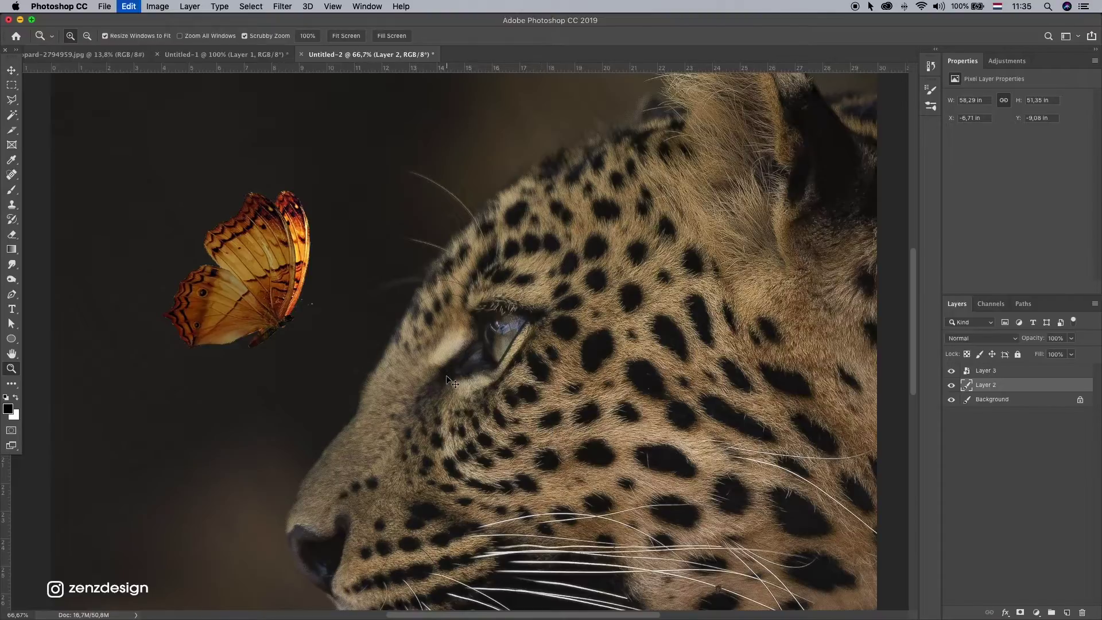
{"action": "left_click", "coordinate": [129, 7]}
{"action": "left_click", "coordinate": [153, 36]}
{"action": "left_click_drag", "start_coordinate": [574, 426], "coordinate": [360, 365]}
{"action": "left_click", "coordinate": [359, 365]}
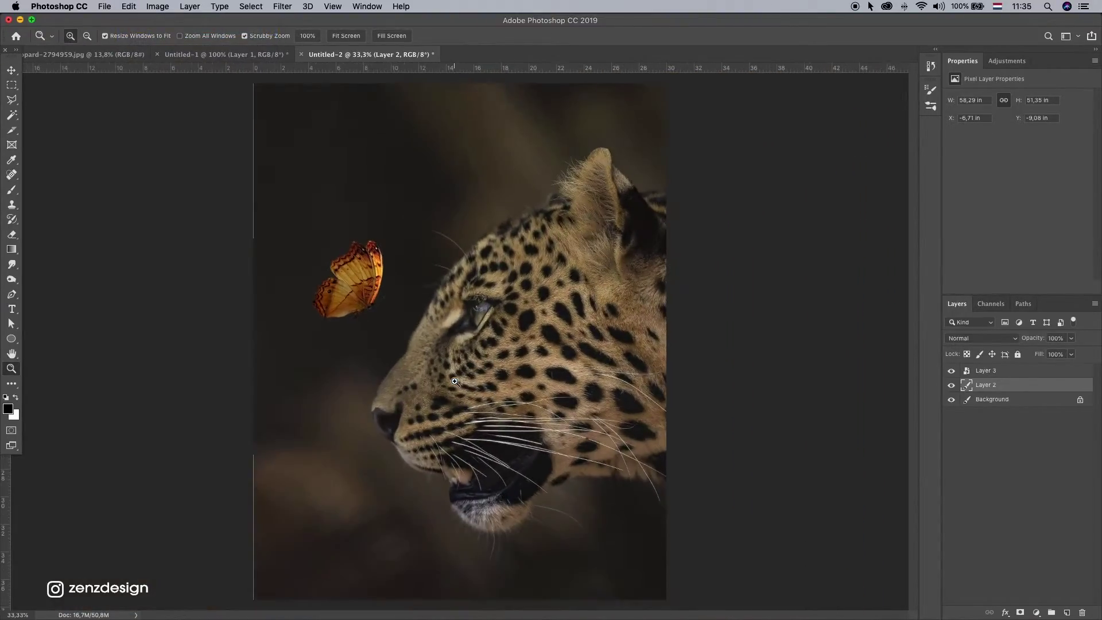
{"action": "left_click", "coordinate": [360, 373]}
- Select the butterfly and scale it down to about 4.5 in wide and 4.7 in high
{"action": "left_click", "coordinate": [12, 71]}
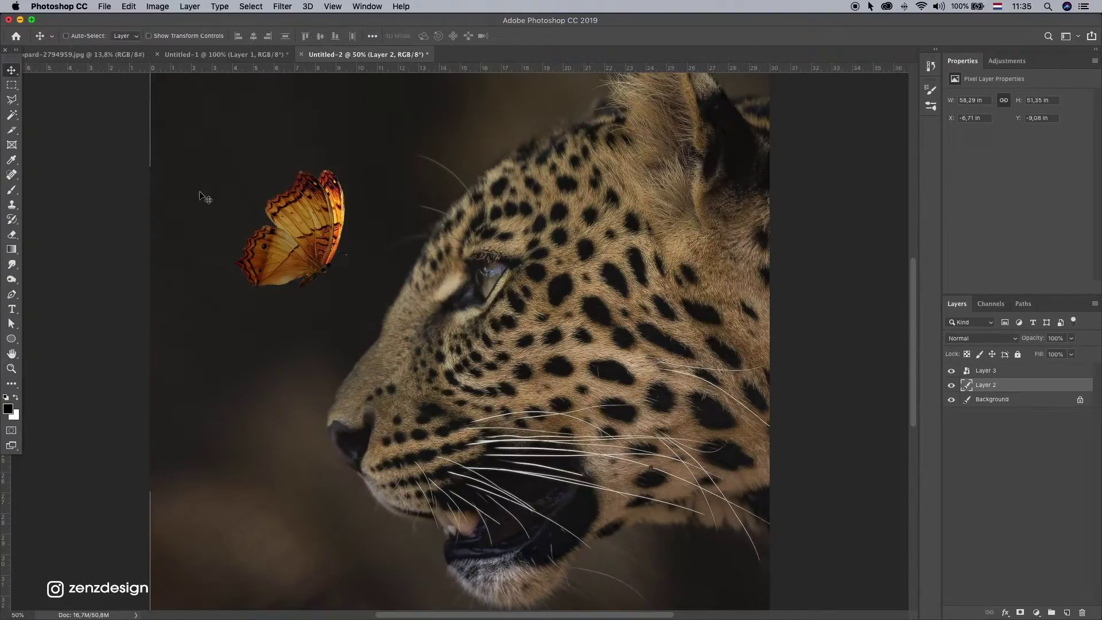
{"action": "left_click", "coordinate": [318, 256]}
{"action": "key", "text": "super+t"}
{"action": "left_click_drag", "start_coordinate": [355, 287], "coordinate": [315, 285]}
{"action": "key", "text": "Return"}
- Examine the whole composite, the butterfly and the background along the canvas's left edge at different magnifications
{"action": "scroll", "coordinate": [382, 347], "scroll_direction": "down", "scroll_amount": 5}
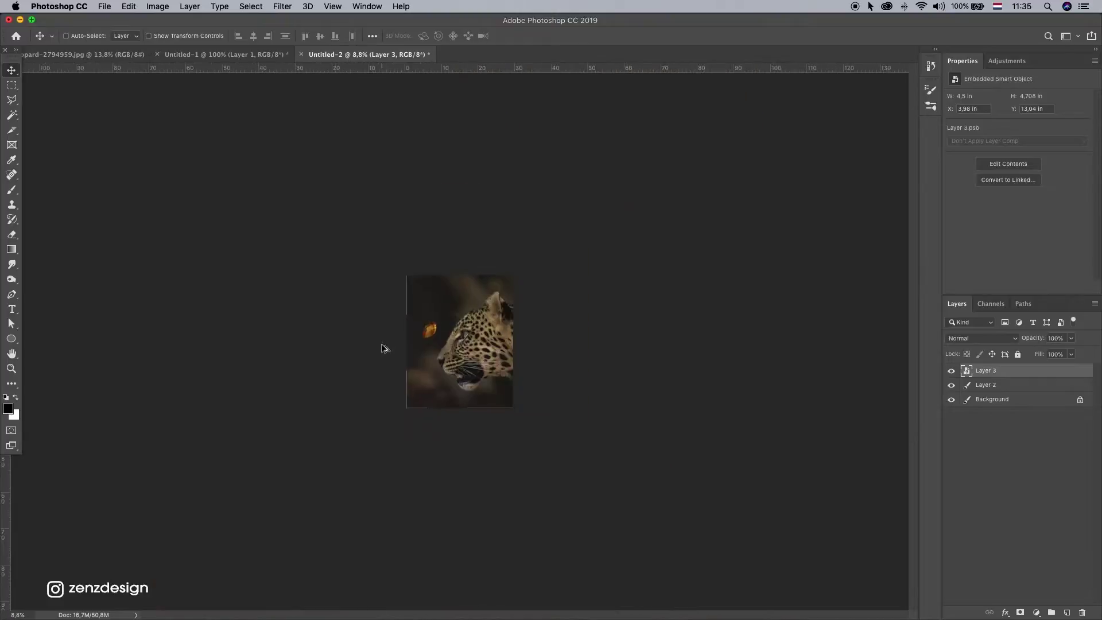
{"action": "scroll", "coordinate": [391, 347], "scroll_direction": "up", "scroll_amount": 4}
{"action": "scroll", "coordinate": [390, 347], "scroll_direction": "up", "scroll_amount": 5}
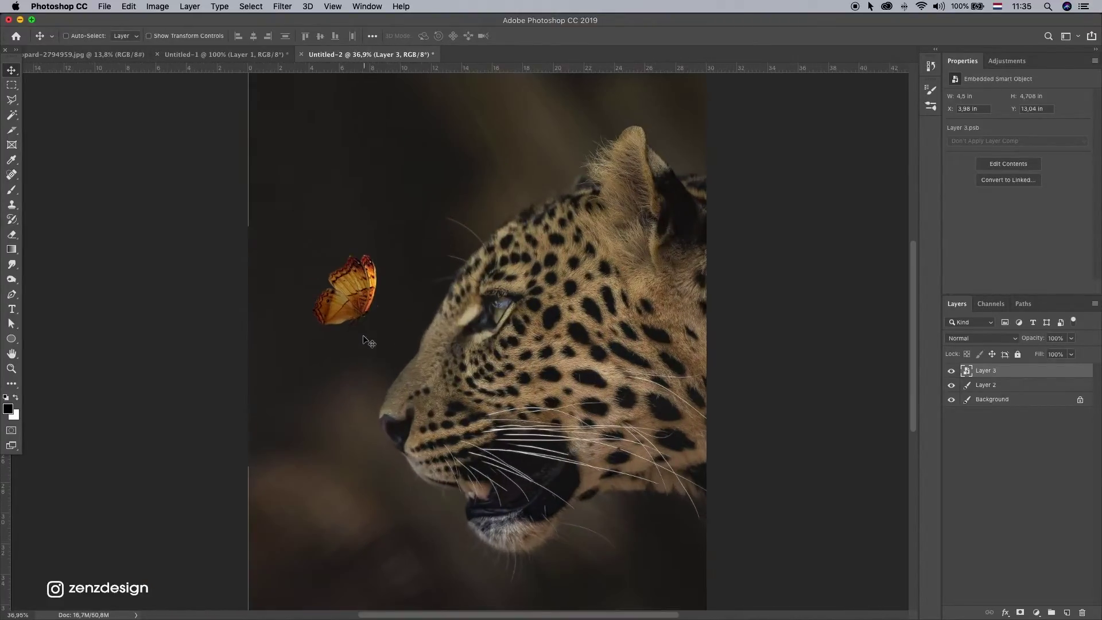
{"action": "scroll", "coordinate": [352, 338], "scroll_direction": "up", "scroll_amount": 2}
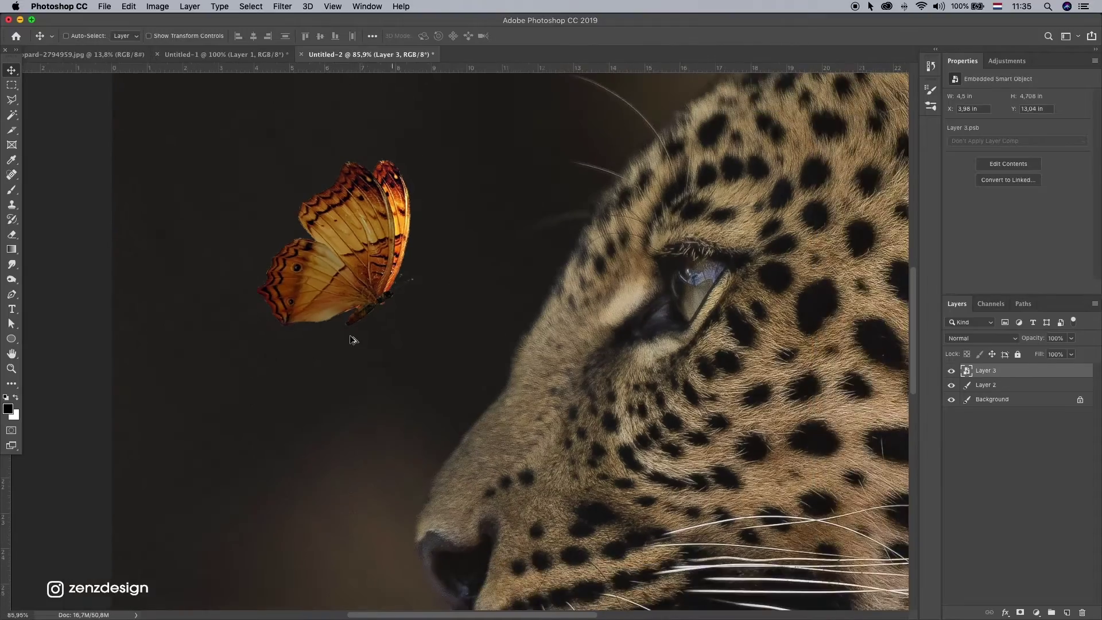
{"action": "scroll", "coordinate": [352, 338], "scroll_direction": "down", "scroll_amount": 3}
{"action": "scroll", "coordinate": [337, 323], "scroll_direction": "down", "scroll_amount": 1}
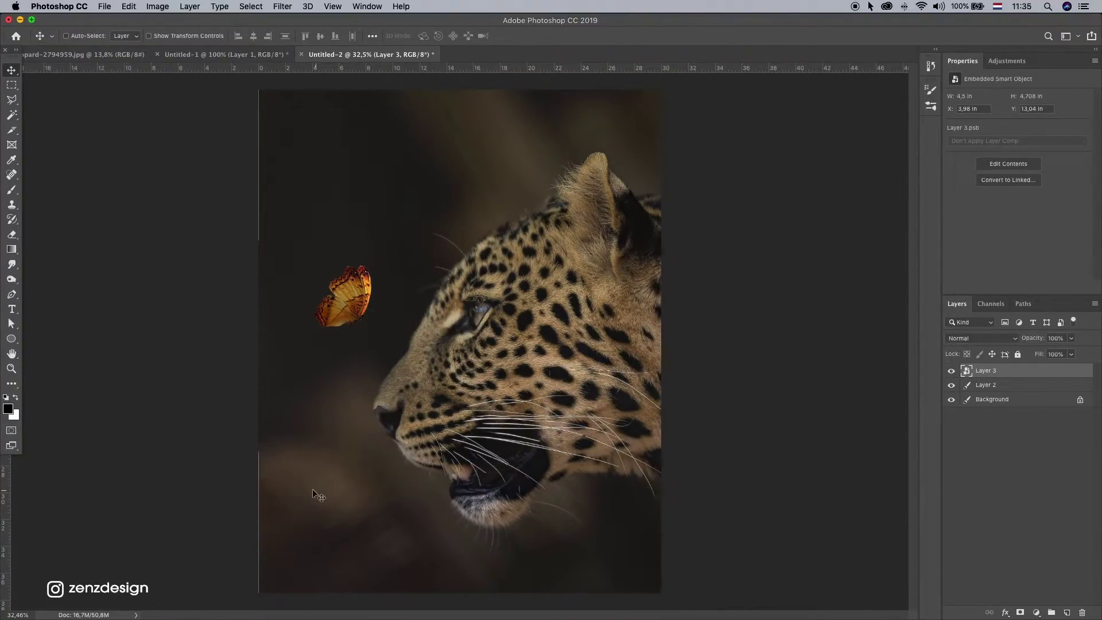
{"action": "scroll", "coordinate": [272, 474], "scroll_direction": "up", "scroll_amount": 5}
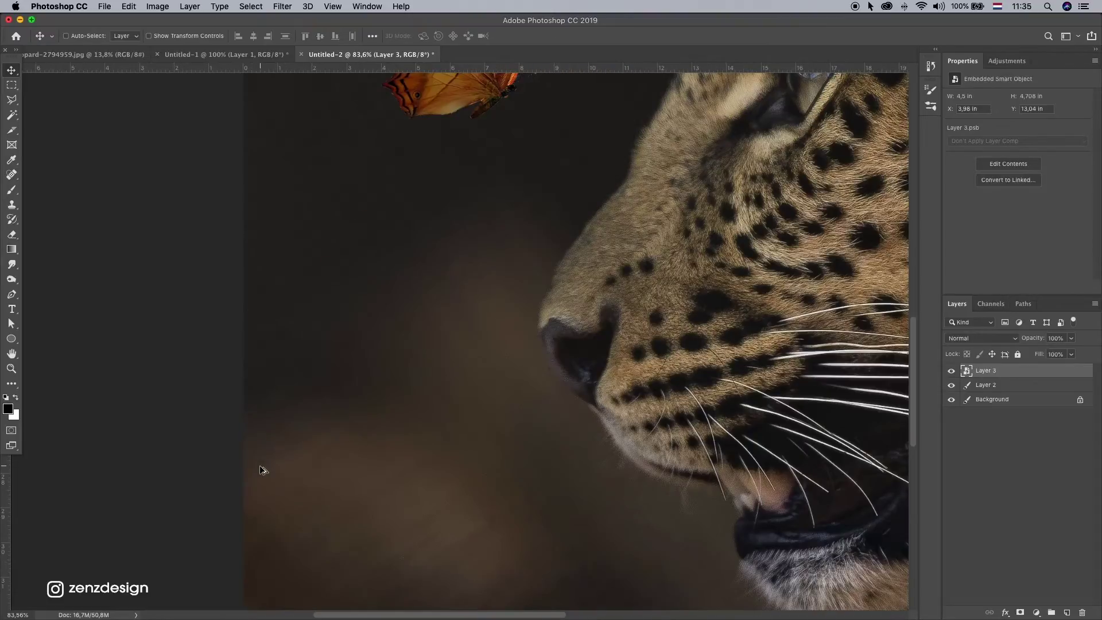
{"action": "scroll", "coordinate": [262, 469], "scroll_direction": "down", "scroll_amount": 4}
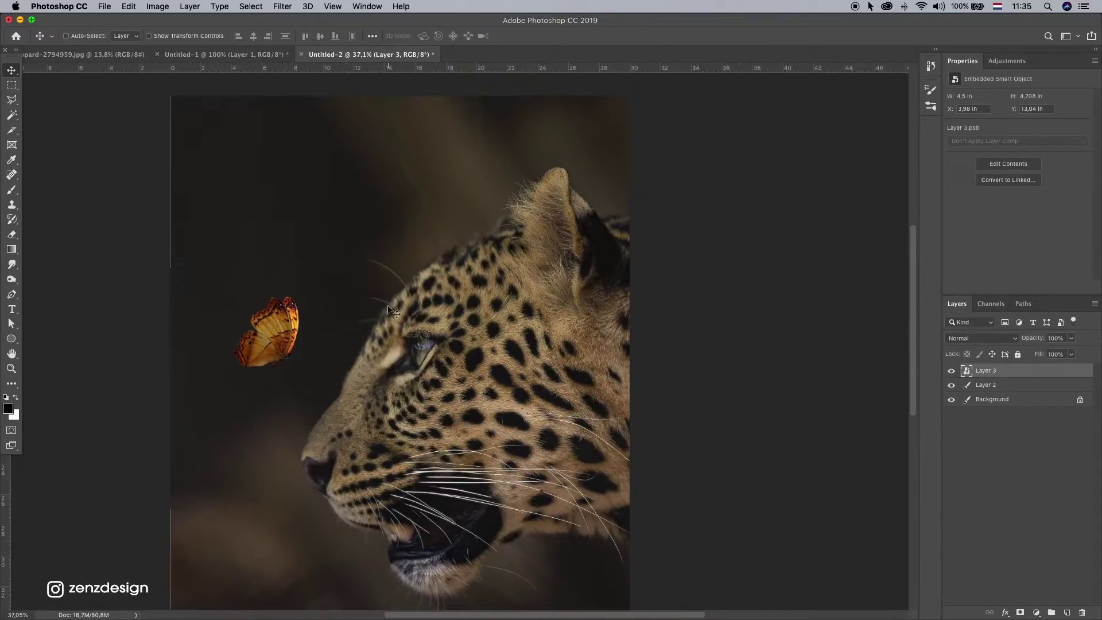
{"action": "scroll", "coordinate": [343, 338], "scroll_direction": "up", "scroll_amount": 2}
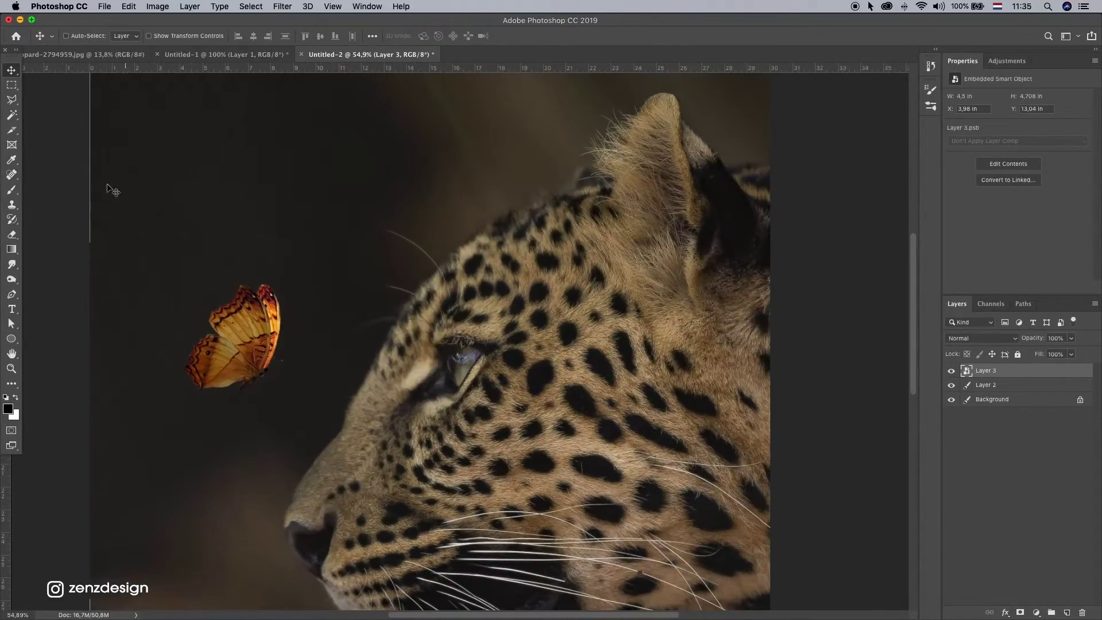
- Add a Hue/Saturation adjustment clipped to the butterfly and set its Saturation to -40
{"action": "left_click_drag", "start_coordinate": [155, 167], "coordinate": [283, 173]}
{"action": "scroll", "coordinate": [497, 328], "scroll_direction": "up", "scroll_amount": 2}
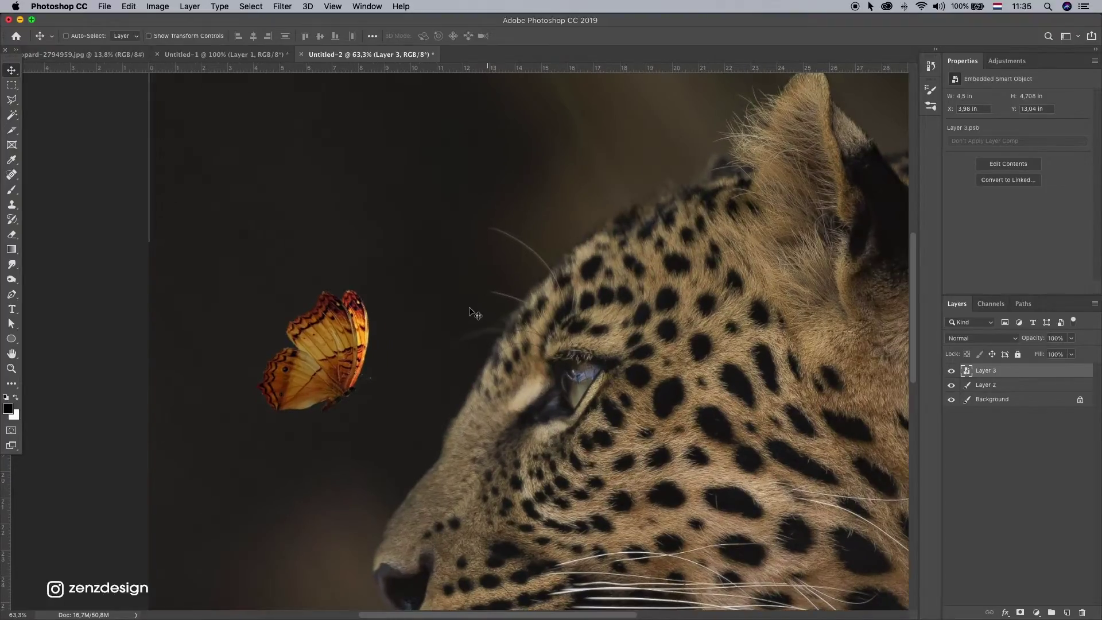
{"action": "left_click_drag", "start_coordinate": [475, 313], "coordinate": [458, 204]}
{"action": "left_click", "coordinate": [951, 384]}
{"action": "left_click", "coordinate": [951, 384]}
{"action": "left_click", "coordinate": [951, 370]}
{"action": "left_click", "coordinate": [1037, 613]}
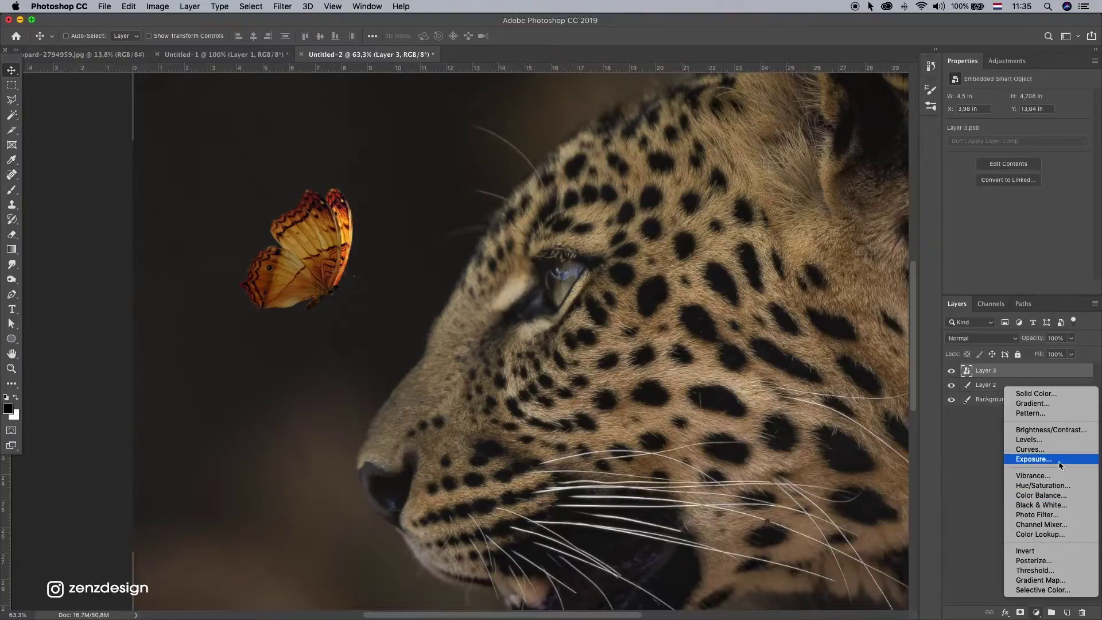
{"action": "left_click", "coordinate": [1033, 486]}
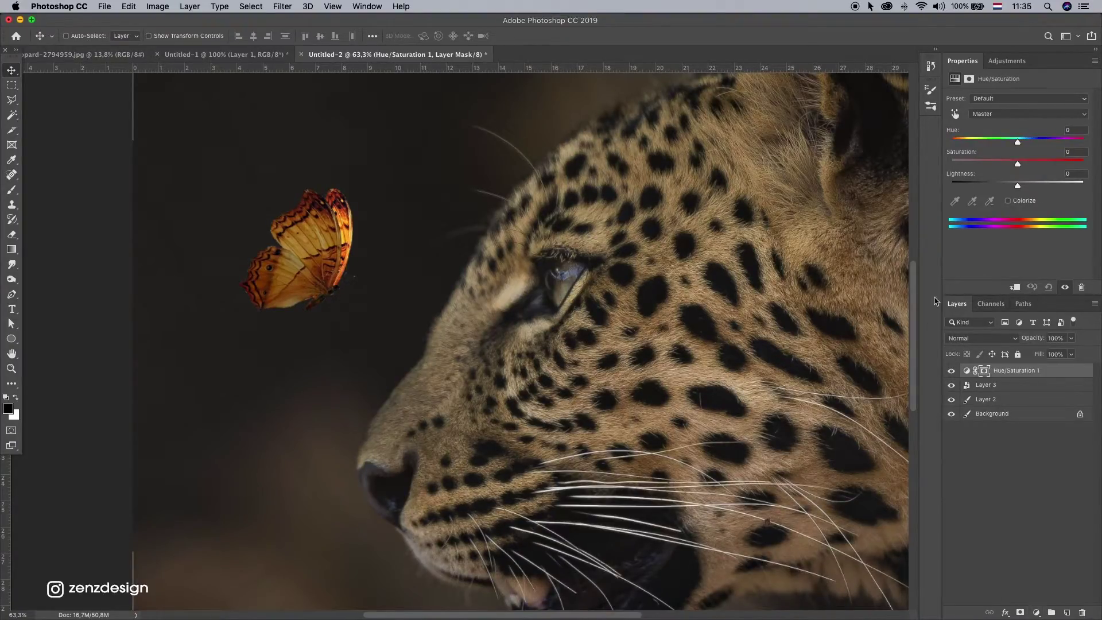
{"action": "left_click", "coordinate": [1015, 288]}
{"action": "left_click_drag", "start_coordinate": [1017, 164], "coordinate": [992, 165]}
- Shift the butterfly's Hue to +5, judging the colour against the leopard close up and from afar
{"action": "scroll", "coordinate": [677, 322], "scroll_direction": "down", "scroll_amount": 8}
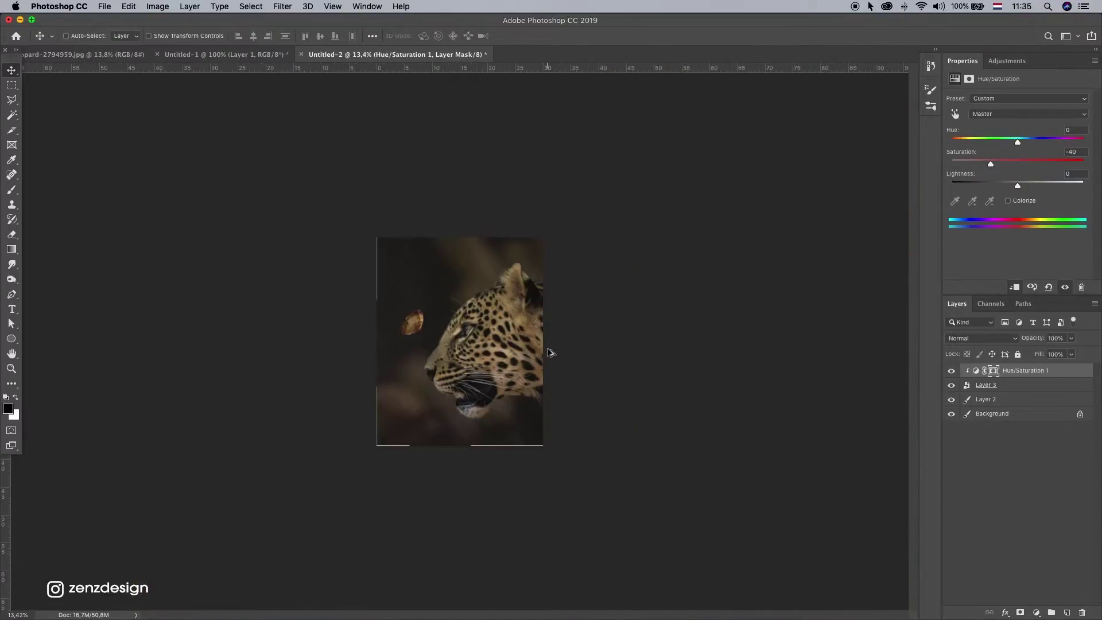
{"action": "scroll", "coordinate": [548, 351], "scroll_direction": "up", "scroll_amount": 10}
{"action": "scroll", "coordinate": [629, 296], "scroll_direction": "down", "scroll_amount": 3}
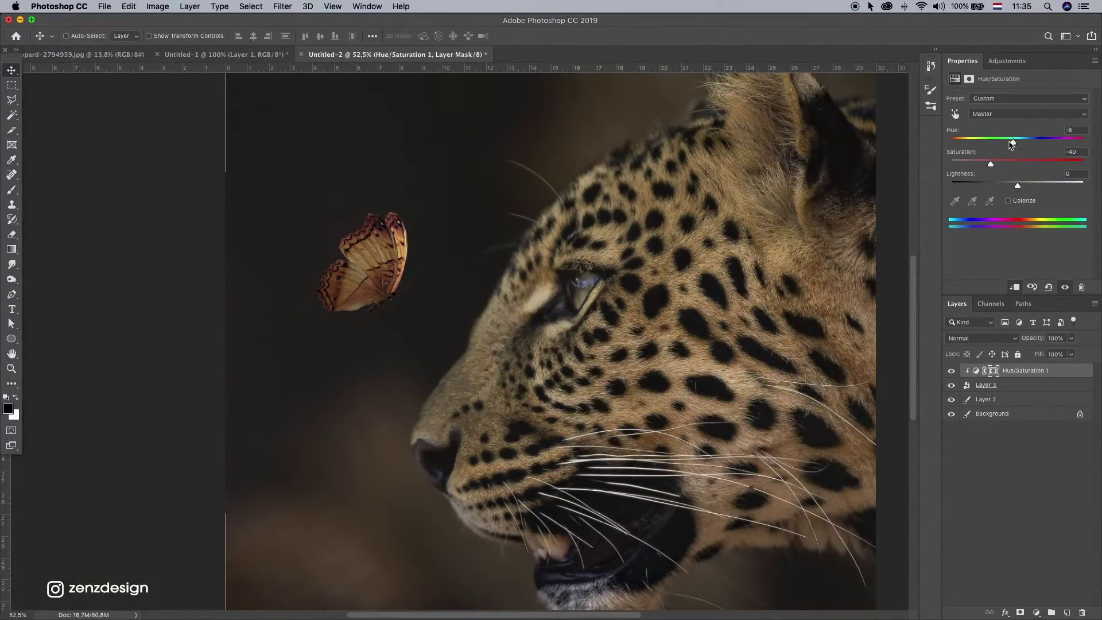
{"action": "left_click_drag", "start_coordinate": [1012, 144], "coordinate": [1018, 145]}
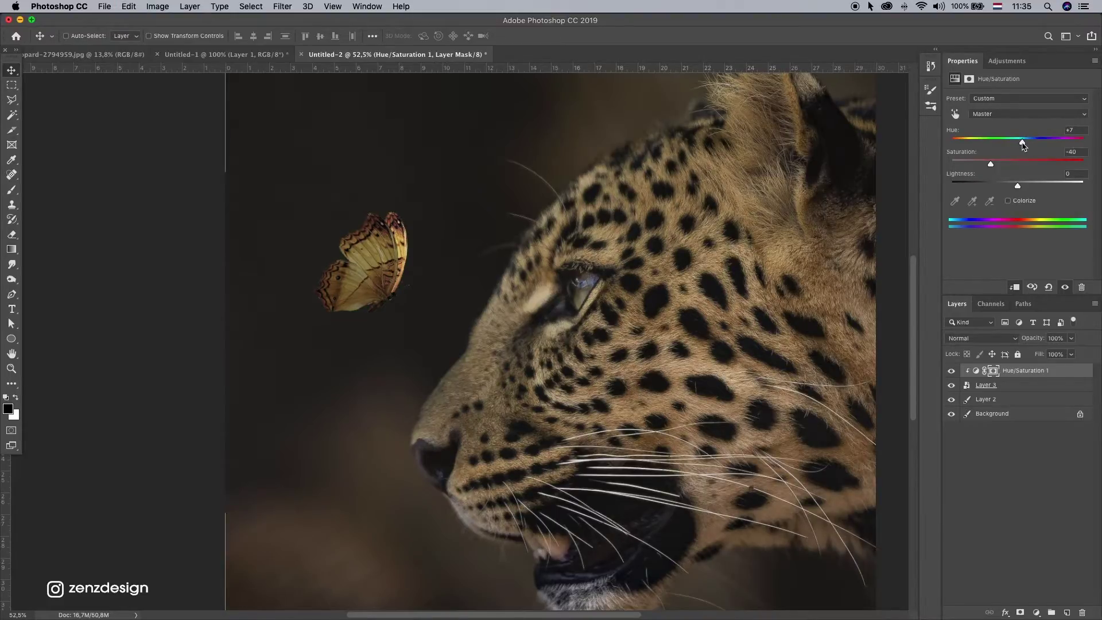
{"action": "scroll", "coordinate": [509, 345], "scroll_direction": "down", "scroll_amount": 3}
{"action": "scroll", "coordinate": [509, 344], "scroll_direction": "up", "scroll_amount": 4}
{"action": "scroll", "coordinate": [512, 406], "scroll_direction": "down", "scroll_amount": 3}
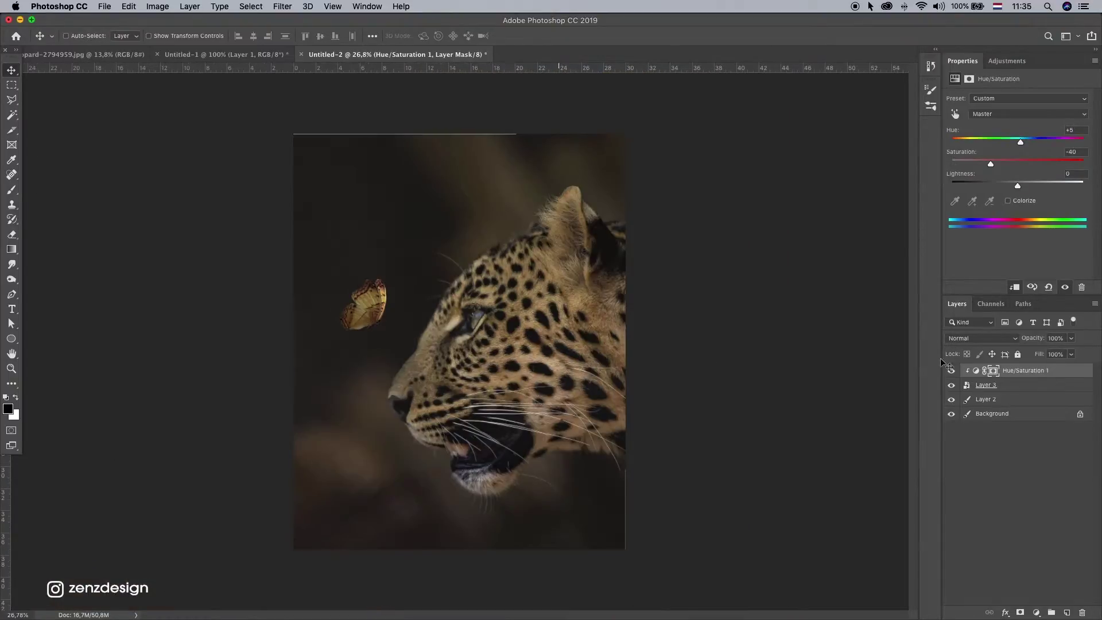
- Group the butterfly with its Hue/Saturation adjustment and compare the image with the group hidden and shown
{"action": "left_click", "coordinate": [1018, 387], "text": "shift"}
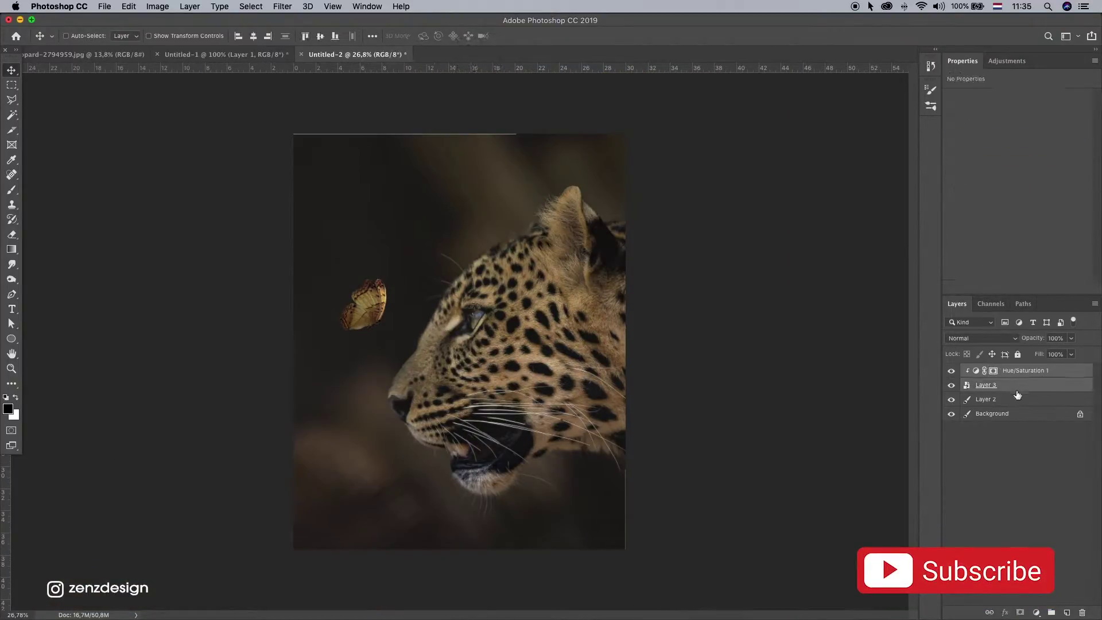
{"action": "left_click", "coordinate": [1050, 611]}
{"action": "left_click", "coordinate": [950, 371]}
{"action": "left_click", "coordinate": [949, 371]}
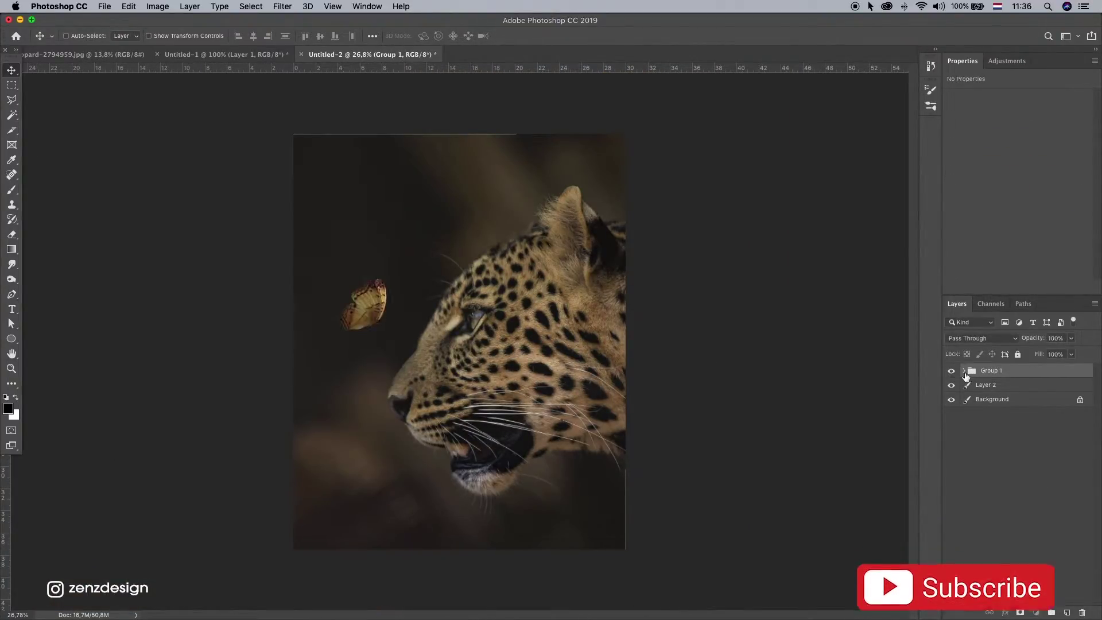
- Add a clipped Brightness/Contrast adjustment above the butterfly's Hue/Saturation, with Brightness -27 and Contrast 6
{"action": "left_click", "coordinate": [964, 370]}
{"action": "left_click", "coordinate": [1033, 385]}
{"action": "left_click", "coordinate": [1036, 612]}
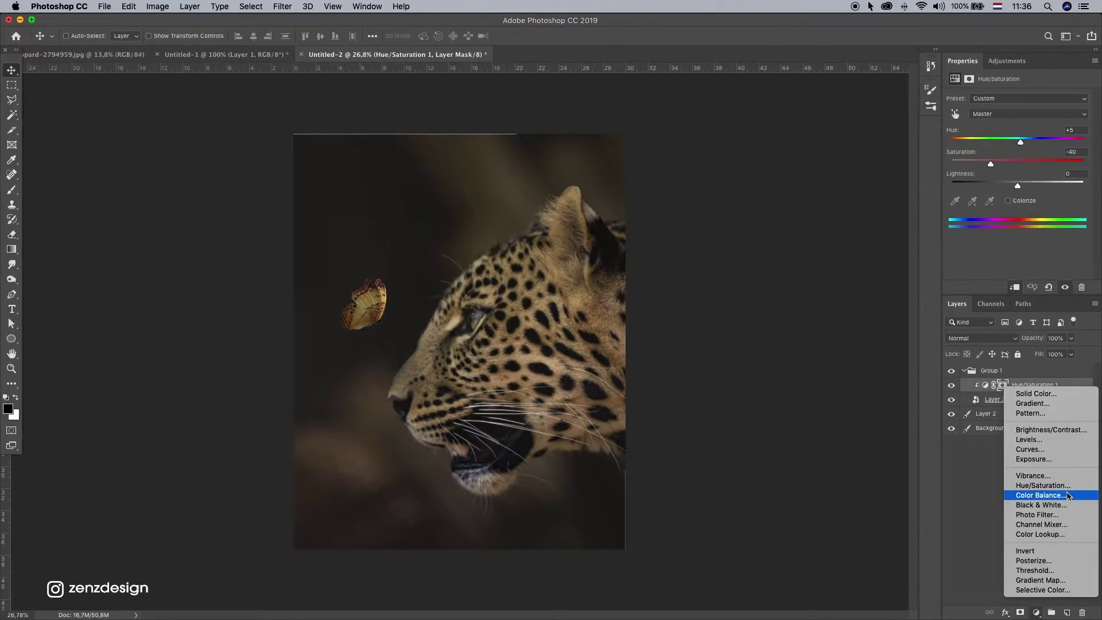
{"action": "left_click", "coordinate": [1062, 431]}
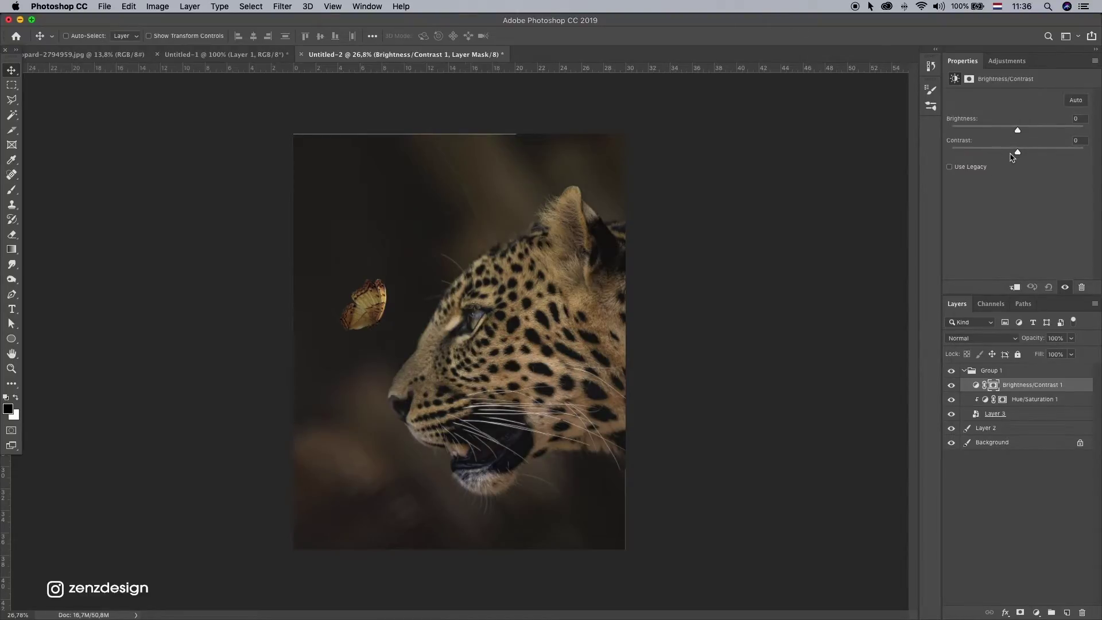
{"action": "left_click", "coordinate": [1015, 287]}
{"action": "left_click_drag", "start_coordinate": [1017, 130], "coordinate": [1026, 152]}
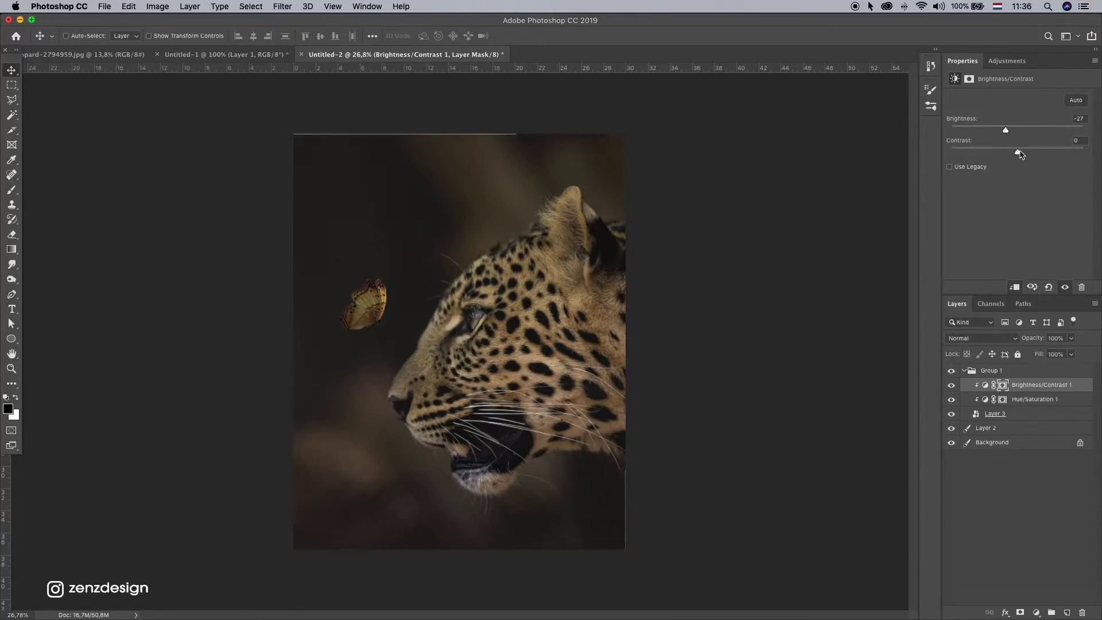
{"action": "scroll", "coordinate": [349, 375], "scroll_direction": "up", "scroll_amount": 5}
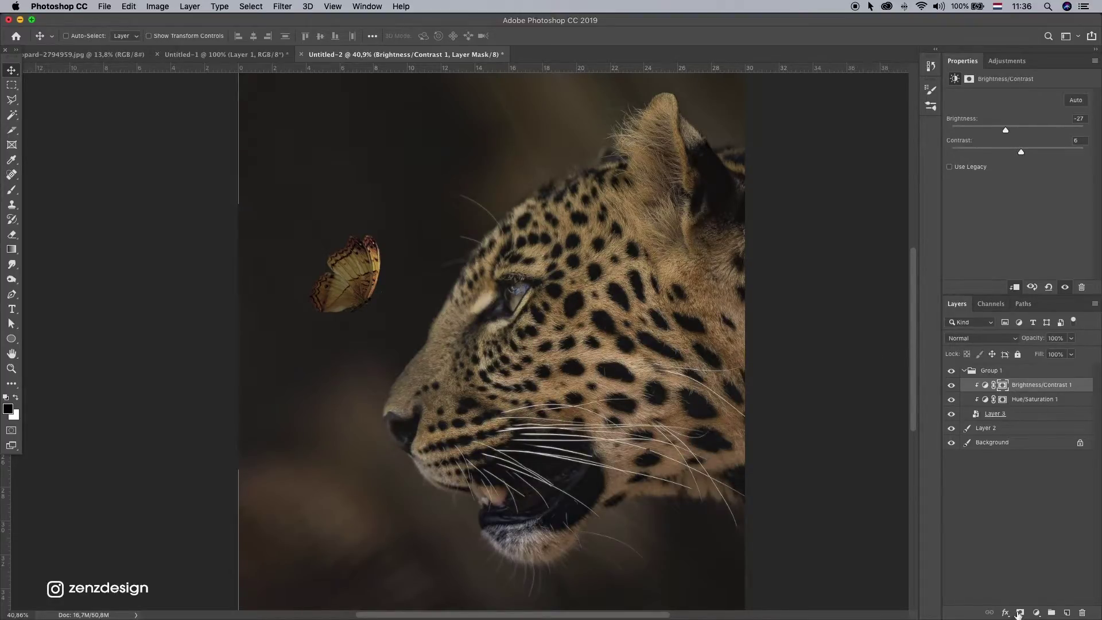
- Darken the butterfly with a clipped Curves adjustment, lowering the white end and setting a midpoint at input 140, output 84
{"action": "left_click", "coordinate": [1037, 612]}
{"action": "left_click", "coordinate": [1049, 453]}
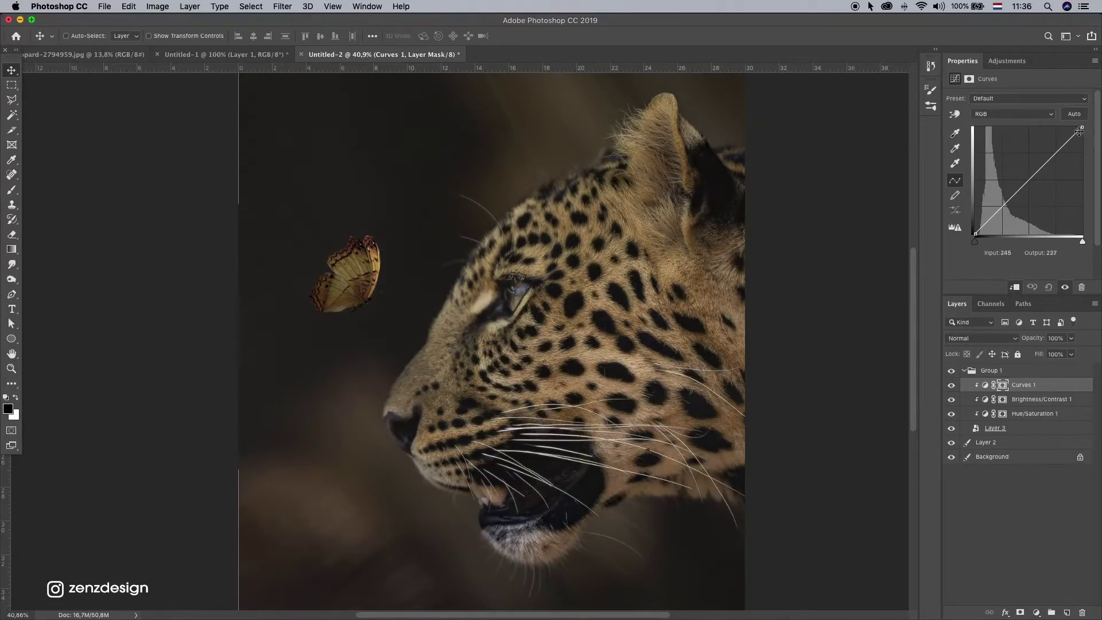
{"action": "mouse_move", "coordinate": [1079, 130]}
{"action": "left_mouse_down"}
{"action": "mouse_move", "coordinate": [1068, 122]}
{"action": "mouse_move", "coordinate": [1096, 118]}
{"action": "left_mouse_up"}
{"action": "left_click_drag", "start_coordinate": [1037, 172], "coordinate": [1037, 186]}
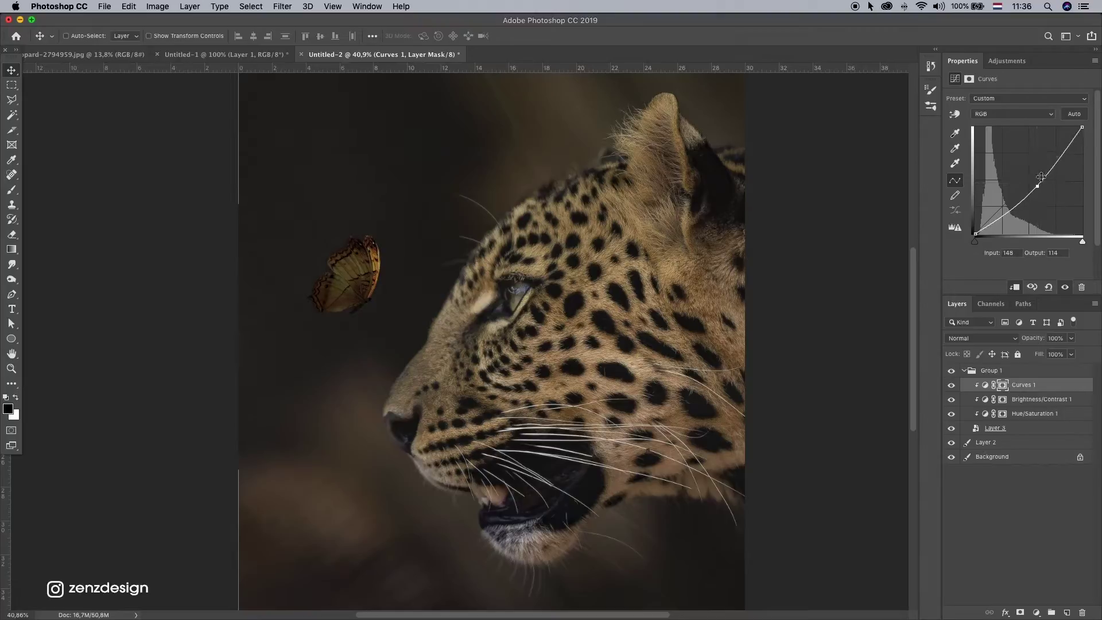
{"action": "left_click_drag", "start_coordinate": [1082, 127], "coordinate": [1082, 144]}
{"action": "left_click_drag", "start_coordinate": [1037, 186], "coordinate": [1040, 196]}
{"action": "left_click_drag", "start_coordinate": [1082, 144], "coordinate": [1082, 153]}
{"action": "left_click_drag", "start_coordinate": [1039, 197], "coordinate": [1034, 198]}
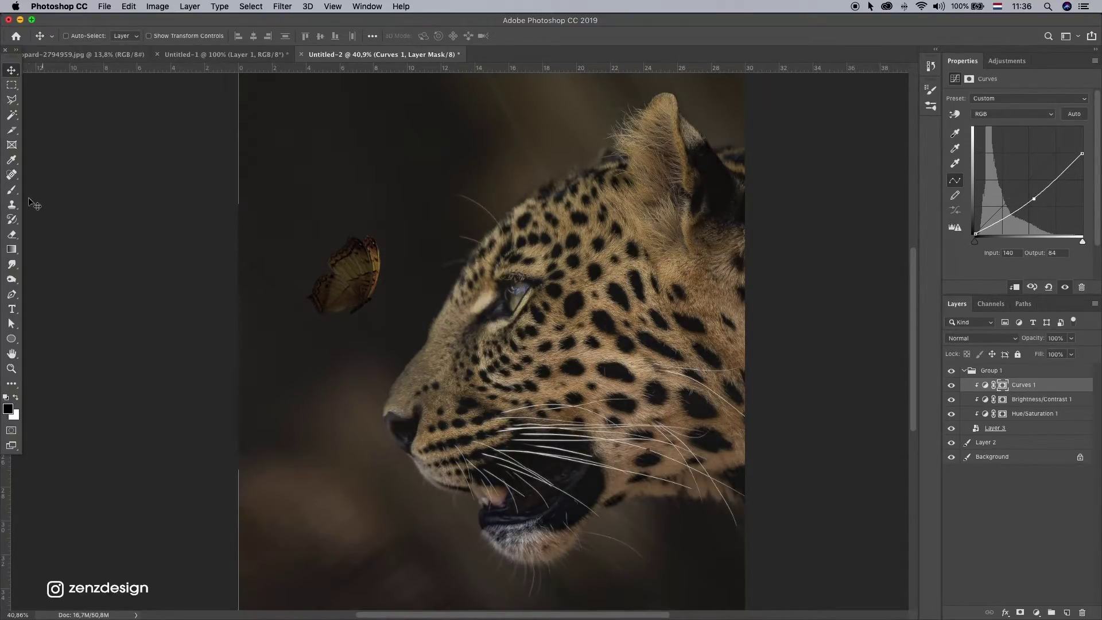
- Paint black on the darkening Curves mask over the butterfly's centre and compare the Brightness/Contrast effect on and off
{"action": "left_click", "coordinate": [13, 190]}
{"action": "left_click", "coordinate": [1002, 385]}
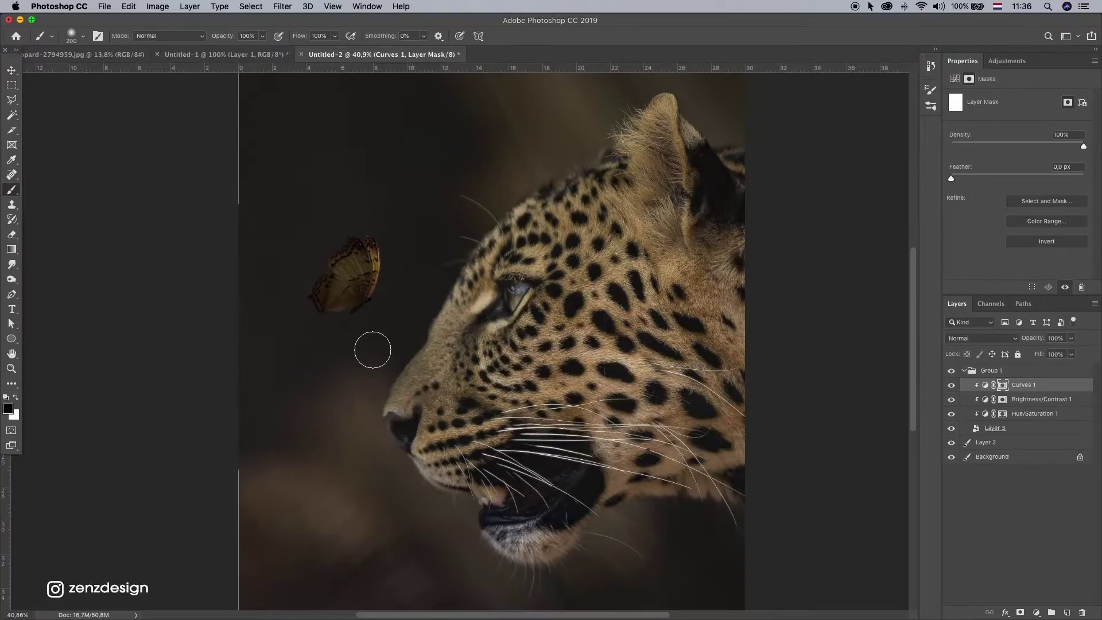
{"action": "left_click_drag", "start_coordinate": [353, 279], "coordinate": [356, 289]}
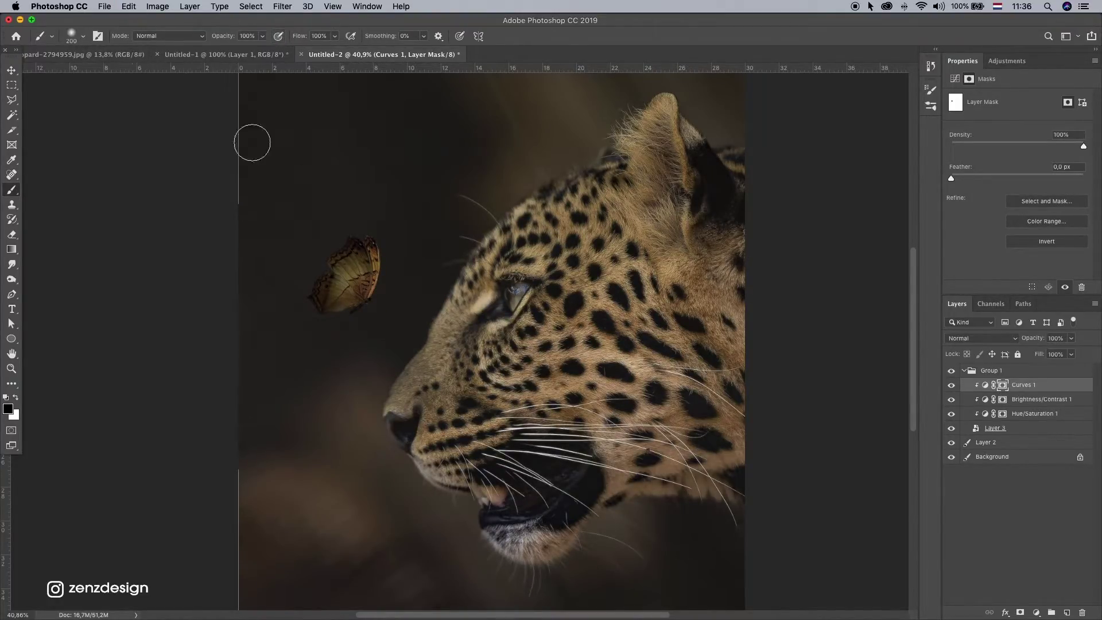
{"action": "left_click", "coordinate": [952, 399]}
{"action": "left_click", "coordinate": [952, 398]}
- Add a second clipped Curves adjustment that brightens the butterfly and compare it on and off
{"action": "left_click", "coordinate": [1036, 612]}
{"action": "left_click", "coordinate": [1033, 445]}
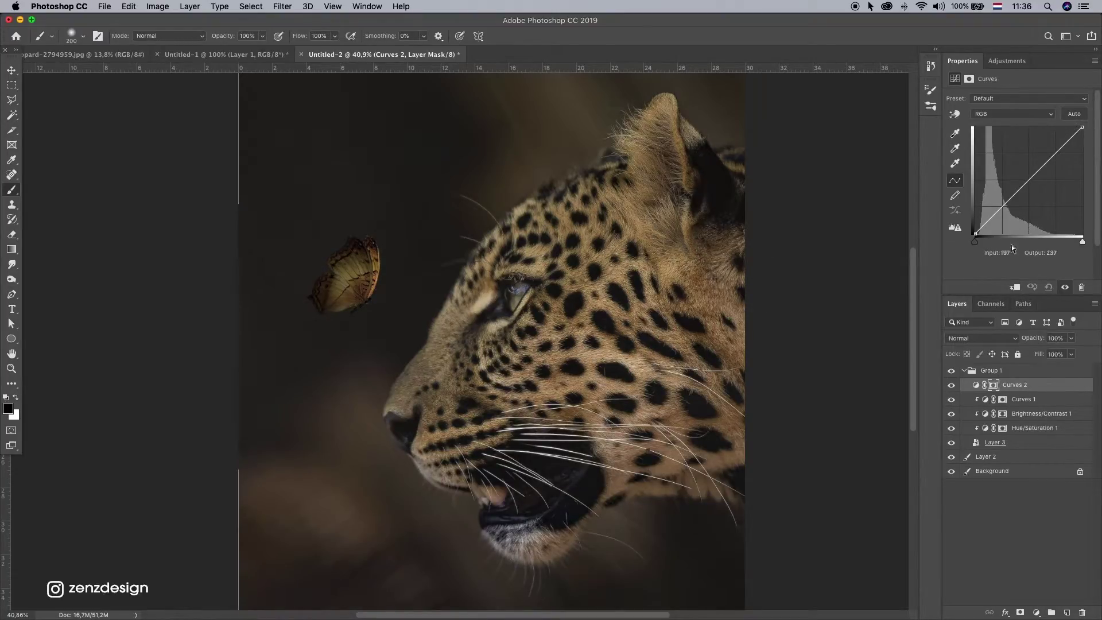
{"action": "left_click", "coordinate": [1015, 287]}
{"action": "left_click_drag", "start_coordinate": [1081, 126], "coordinate": [1036, 111]}
{"action": "left_click_drag", "start_coordinate": [1002, 194], "coordinate": [1001, 192]}
{"action": "left_click", "coordinate": [951, 388]}
{"action": "left_click", "coordinate": [951, 388]}
- Invert the brightening Curves mask to black and paint white over the butterfly's centre
{"action": "left_click", "coordinate": [1002, 385]}
{"action": "key", "text": "x"}
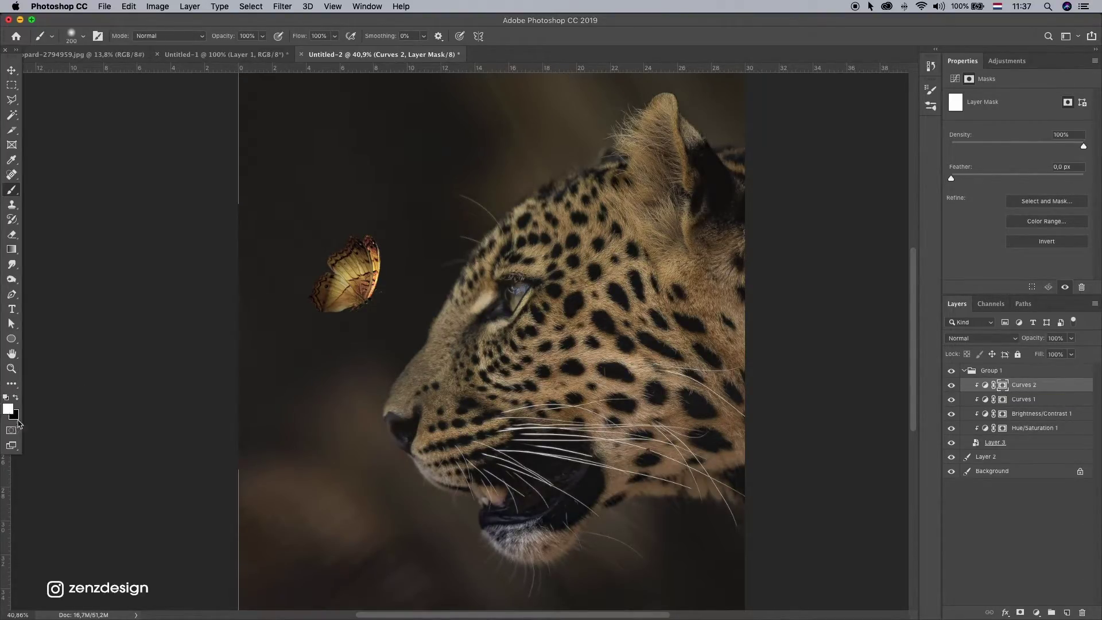
{"action": "key", "text": "super+i"}
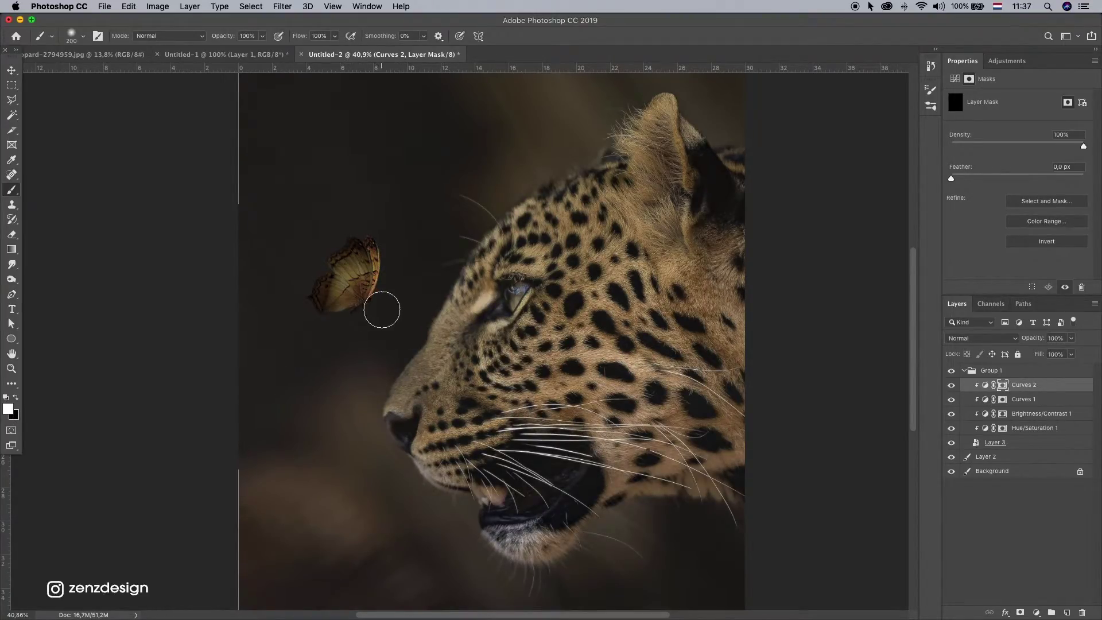
{"action": "left_click_drag", "start_coordinate": [357, 279], "coordinate": [359, 291]}
{"action": "key", "text": "super+z"}
{"action": "key", "text": "super+shift+z"}
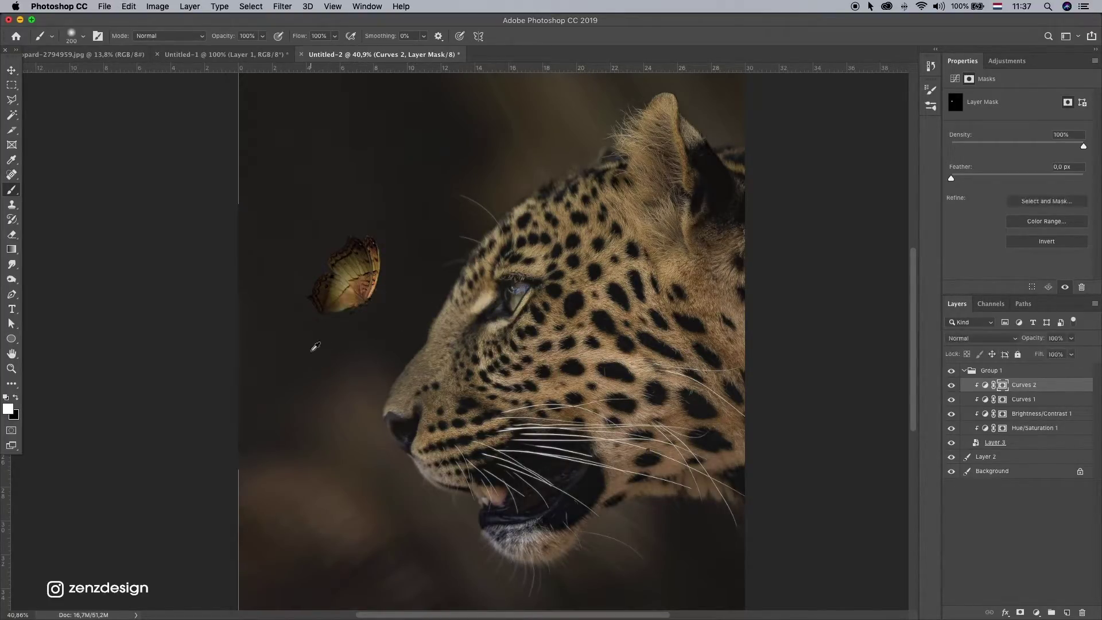
- Darken the leopard layer with a clipped Curves adjustment, lowering the white end and setting a midpoint at input 150, output 59
{"action": "scroll", "coordinate": [434, 350], "scroll_direction": "down", "scroll_amount": 5}
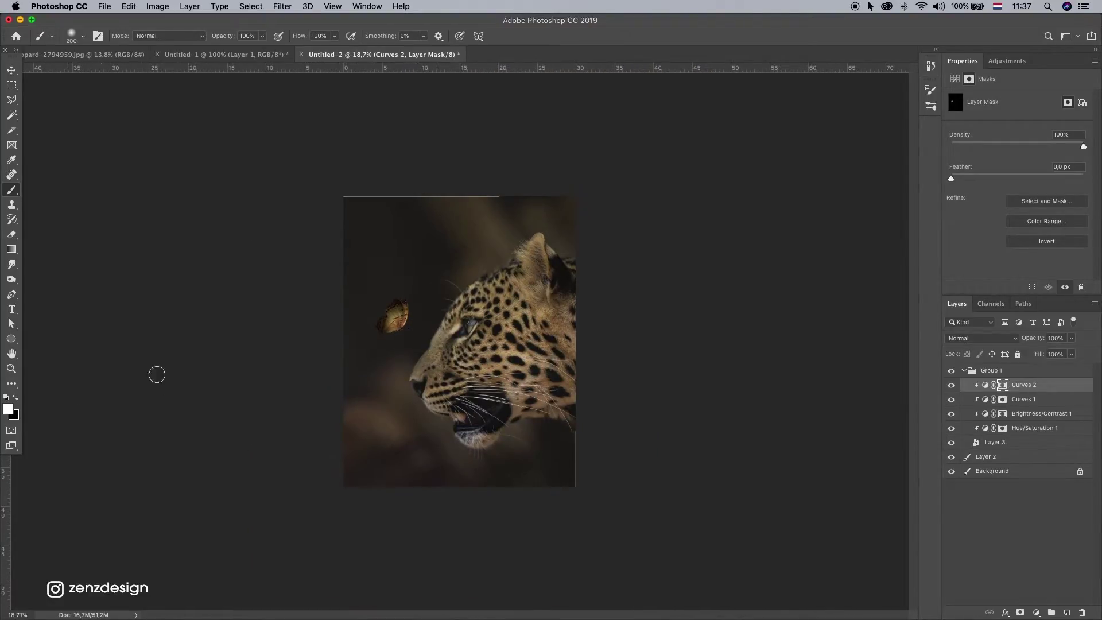
{"action": "left_click", "coordinate": [12, 368]}
{"action": "left_click", "coordinate": [399, 310]}
{"action": "left_click", "coordinate": [399, 310]}
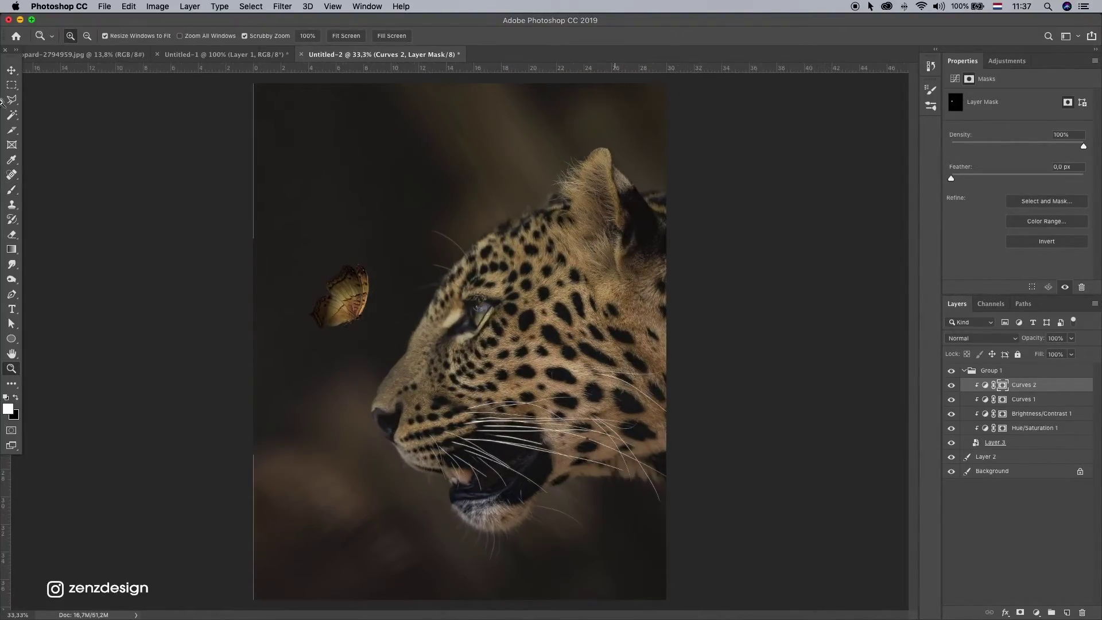
{"action": "left_click", "coordinate": [11, 69]}
{"action": "left_click", "coordinate": [1001, 457]}
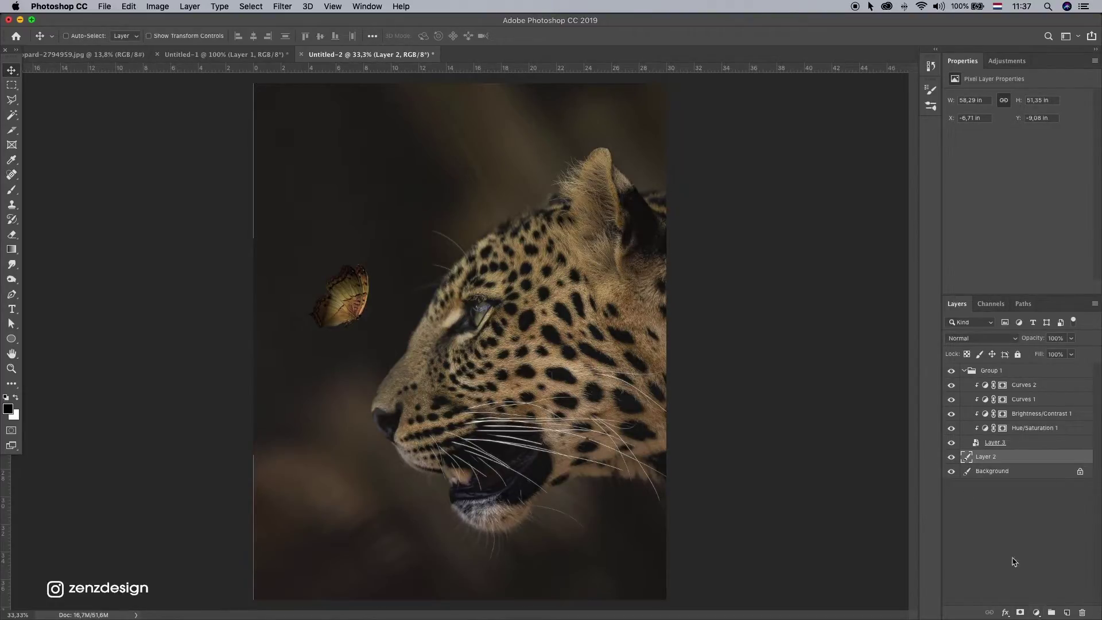
{"action": "left_click", "coordinate": [1036, 612]}
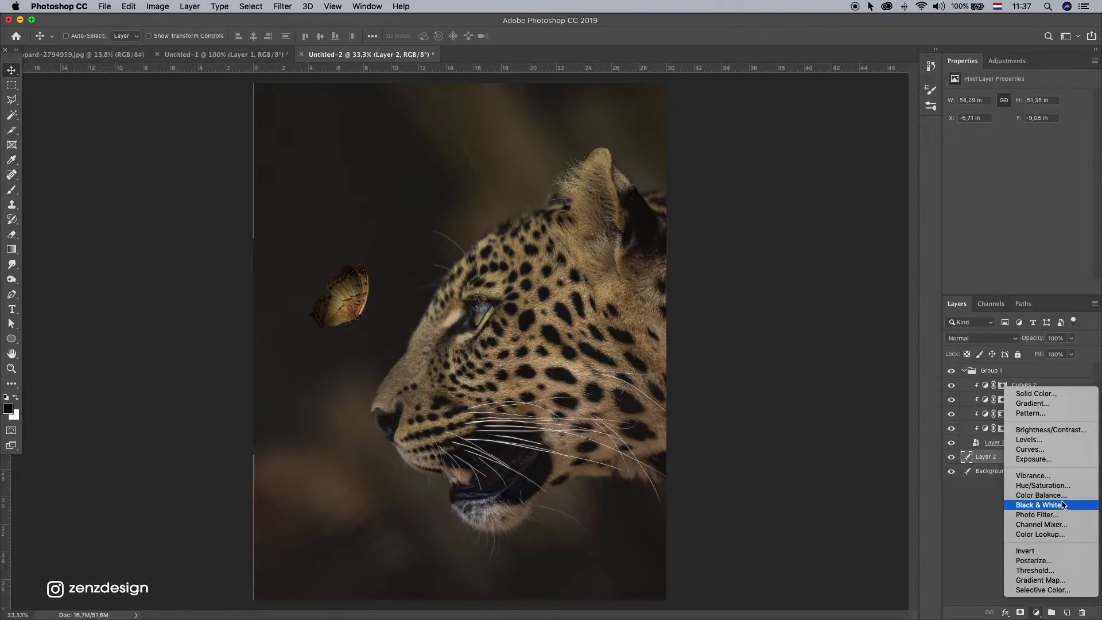
{"action": "left_click", "coordinate": [1035, 450]}
{"action": "left_click", "coordinate": [1015, 289]}
{"action": "left_click_drag", "start_coordinate": [1080, 131], "coordinate": [1082, 170]}
{"action": "left_click_drag", "start_coordinate": [1035, 202], "coordinate": [1037, 209]}
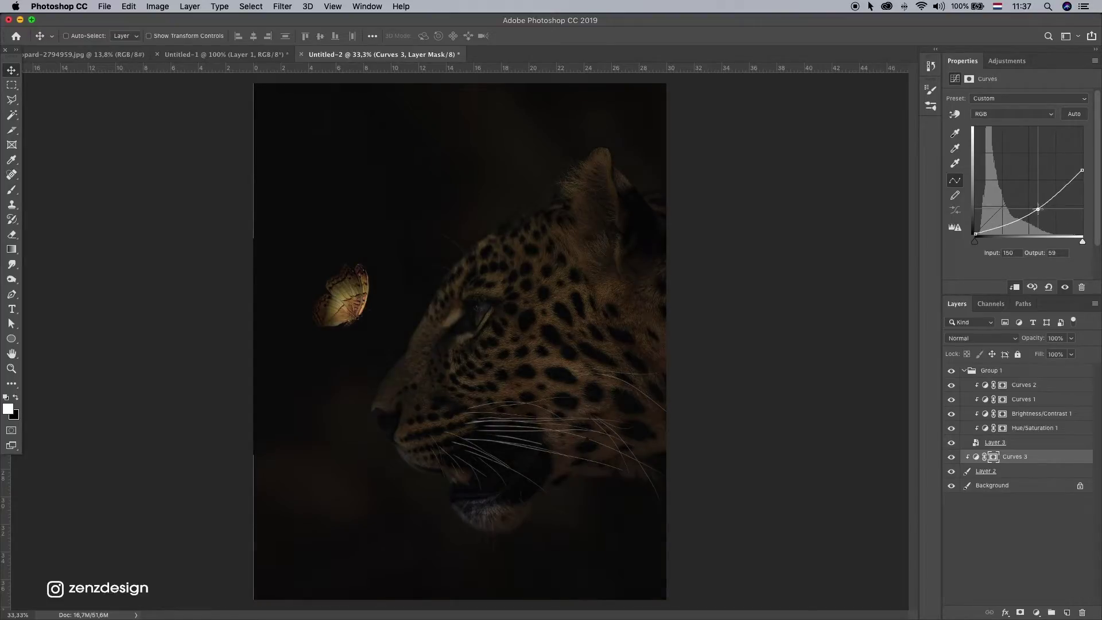
- Try painting black on the leopard's Curves mask along its forehead and nose, and undo the strokes
{"action": "left_click", "coordinate": [997, 458]}
{"action": "left_click", "coordinate": [12, 191]}
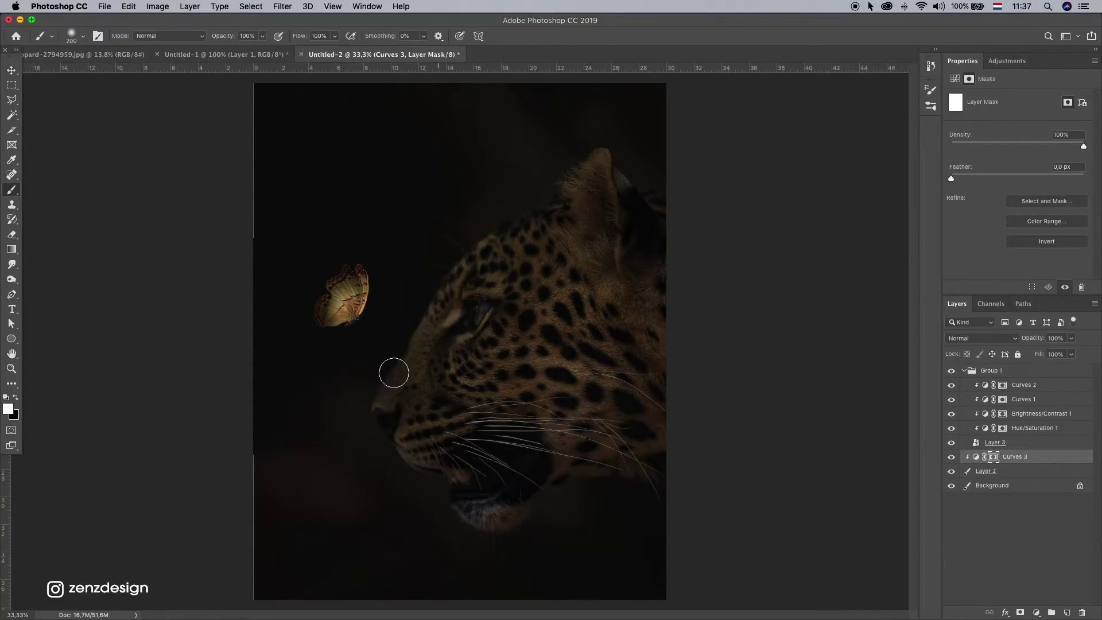
{"action": "left_click", "coordinate": [16, 397]}
{"action": "left_click_drag", "start_coordinate": [458, 288], "coordinate": [369, 421]}
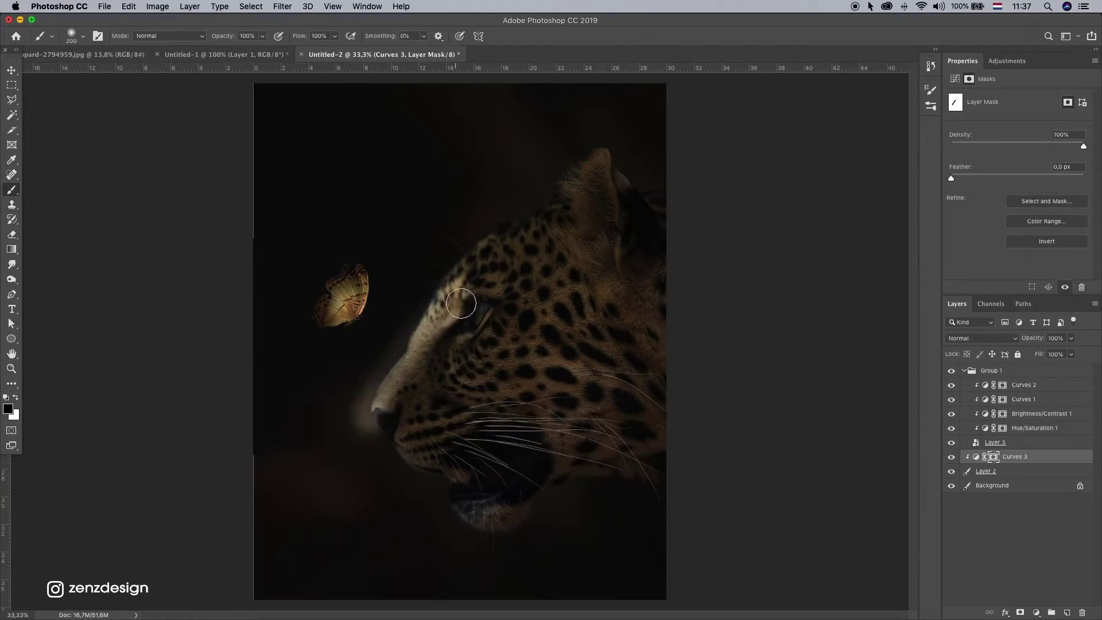
{"action": "left_click_drag", "start_coordinate": [414, 373], "coordinate": [466, 299]}
{"action": "key", "text": "super+z"}
{"action": "key", "text": "super+z"}
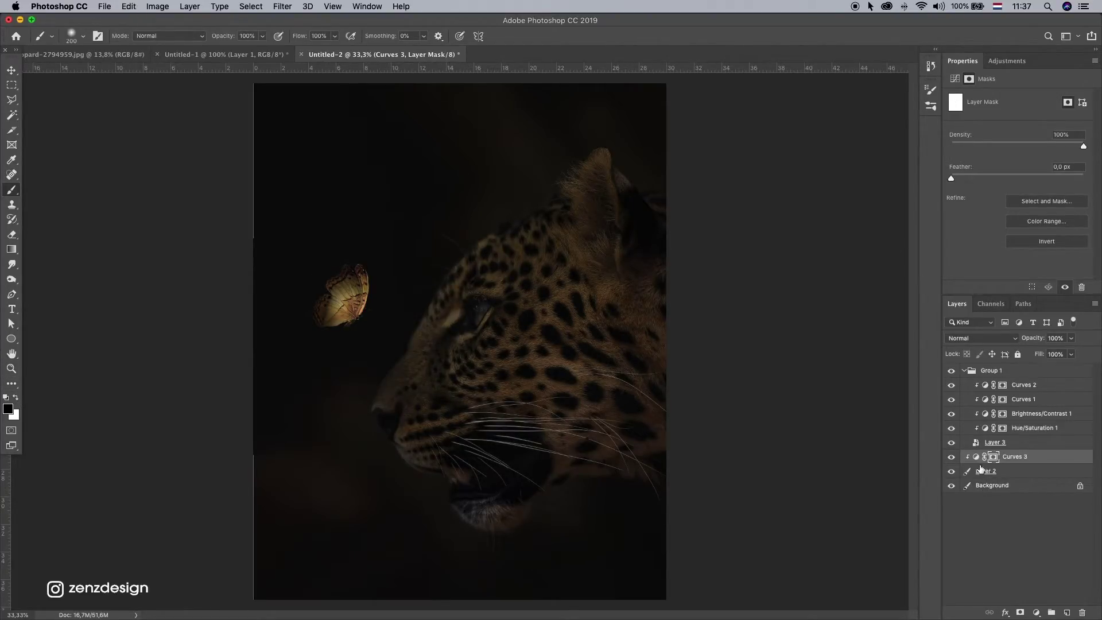
- Soften the leopard's darkening curve by raising its white end and midpoint
{"action": "left_click", "coordinate": [976, 457]}
{"action": "left_click_drag", "start_coordinate": [1082, 170], "coordinate": [1082, 155]}
{"action": "left_click_drag", "start_coordinate": [1034, 211], "coordinate": [1032, 197]}
- Paint black on the leopard's Curves mask around the eye with a 400 px brush and compare the darkening on and off
{"action": "left_click", "coordinate": [449, 323]}
{"action": "key", "text": "Return"}
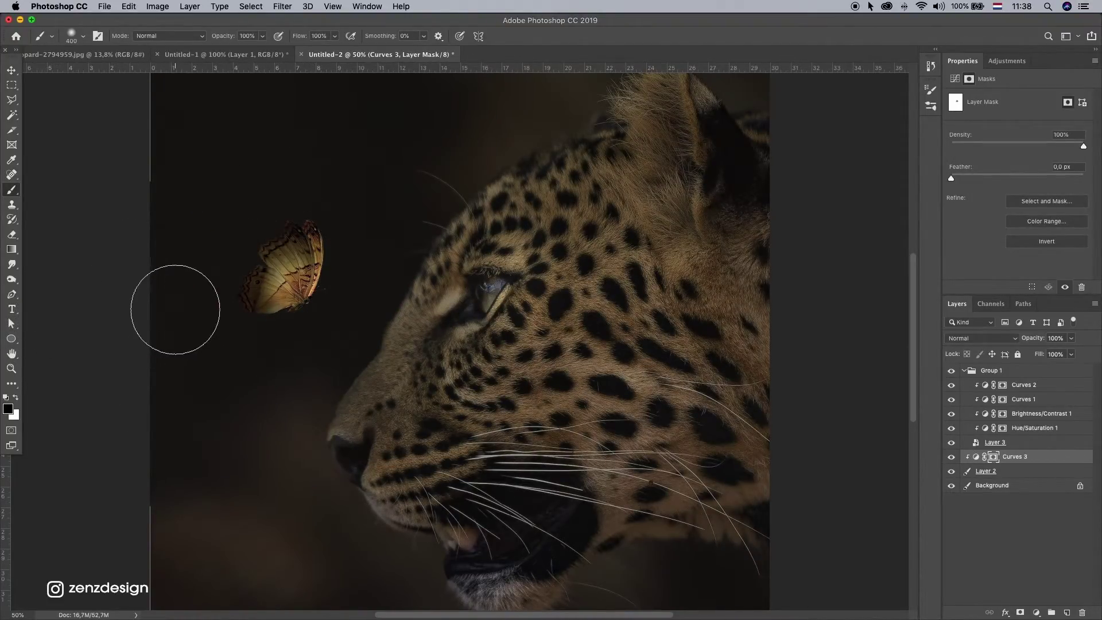
{"action": "left_click", "coordinate": [951, 456]}
{"action": "left_click", "coordinate": [951, 456]}
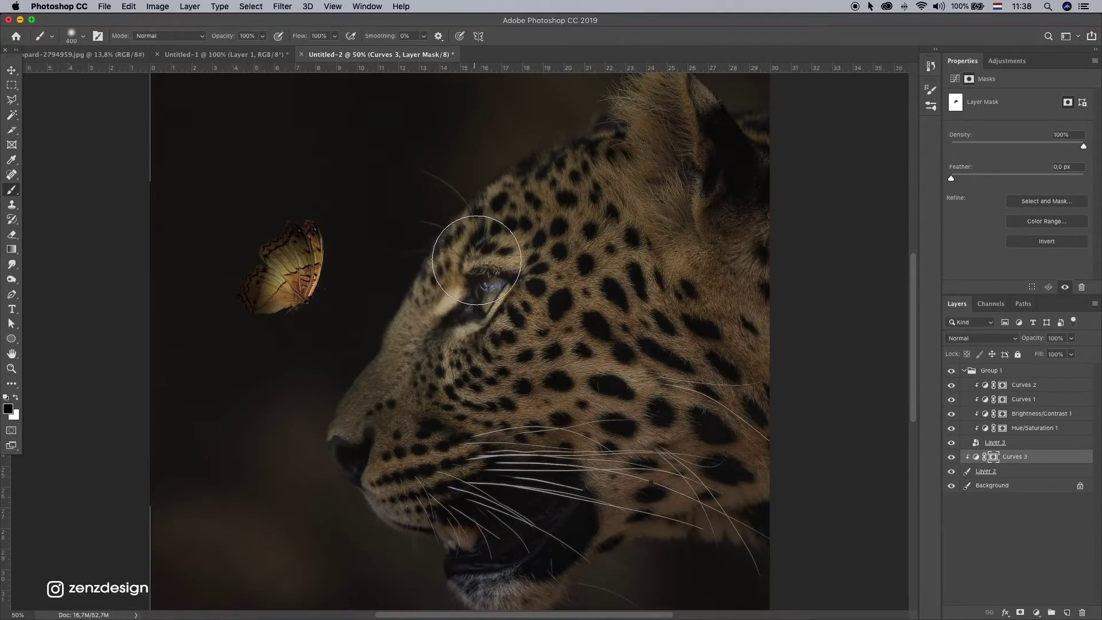
- Mask the darkening along the leopard's forehead, eye and snout, varying the brush size between 150 and 500 px
{"action": "key", "text": "bracketleft"}
{"action": "key", "text": "bracketleft"}
{"action": "key", "text": "bracketleft"}
{"action": "key", "text": "bracketleft"}
{"action": "key", "text": "bracketleft"}
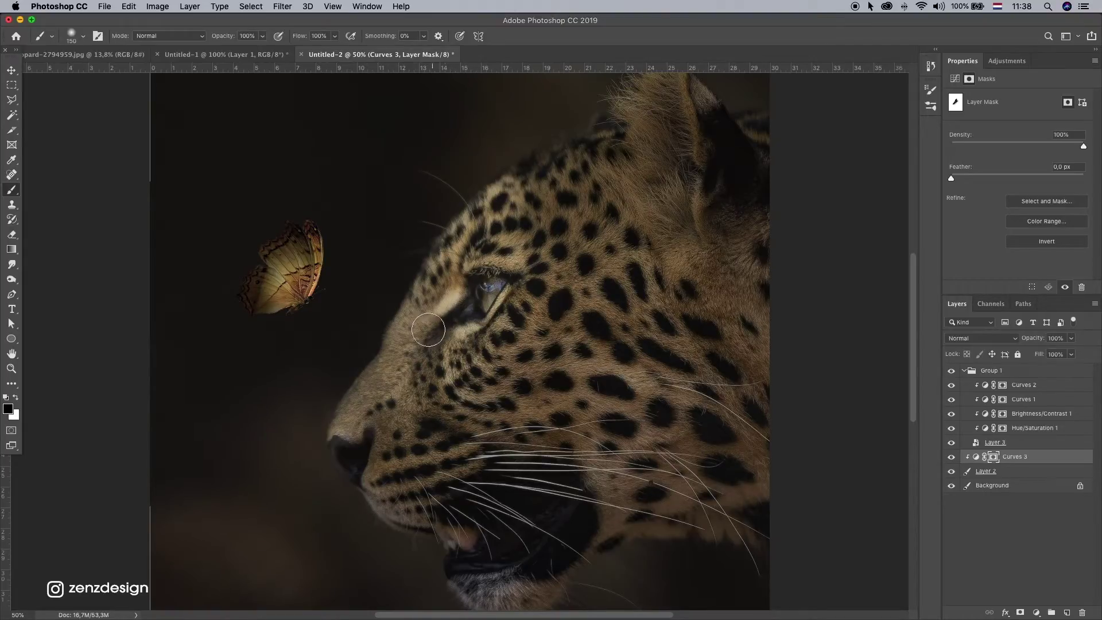
{"action": "key", "text": "bracketright"}
{"action": "key", "text": "bracketright"}
{"action": "key", "text": "bracketright"}
{"action": "key", "text": "bracketright"}
{"action": "key", "text": "bracketright"}
{"action": "key", "text": "bracketright"}
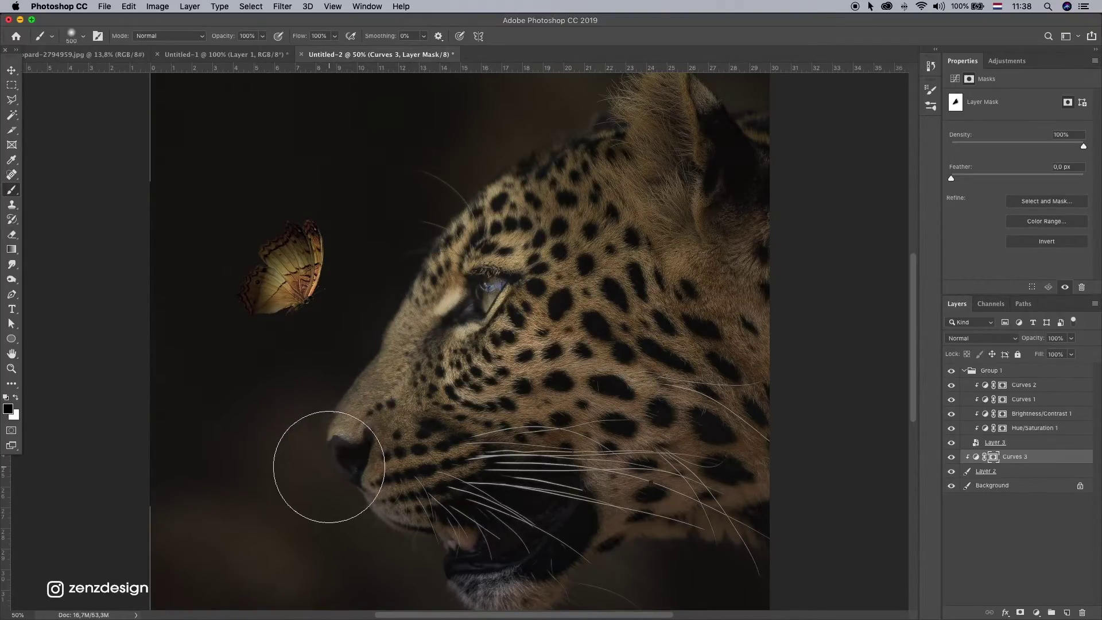
{"action": "scroll", "coordinate": [345, 442], "scroll_direction": "down", "scroll_amount": 3}
{"action": "scroll", "coordinate": [513, 369], "scroll_direction": "up", "scroll_amount": 2}
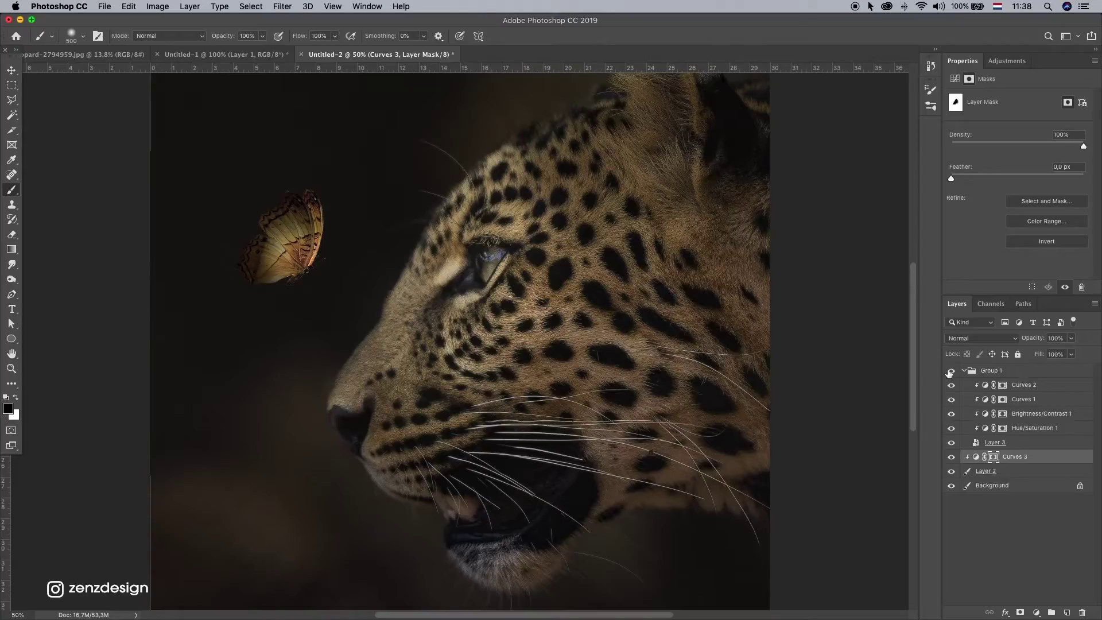
- Compare the leopard's darkening Curves on and off and check the whole composite from a distance
{"action": "left_click", "coordinate": [951, 456]}
{"action": "left_click", "coordinate": [952, 456]}
{"action": "scroll", "coordinate": [312, 435], "scroll_direction": "down", "scroll_amount": 6}
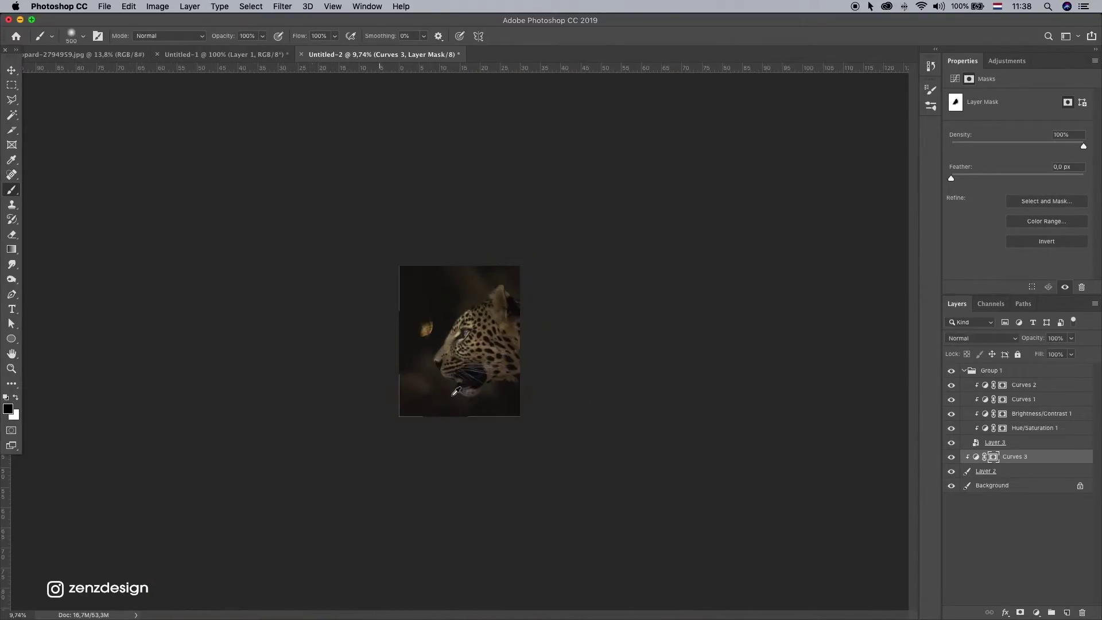
{"action": "scroll", "coordinate": [456, 392], "scroll_direction": "up", "scroll_amount": 3}
{"action": "scroll", "coordinate": [458, 391], "scroll_direction": "up", "scroll_amount": 3}
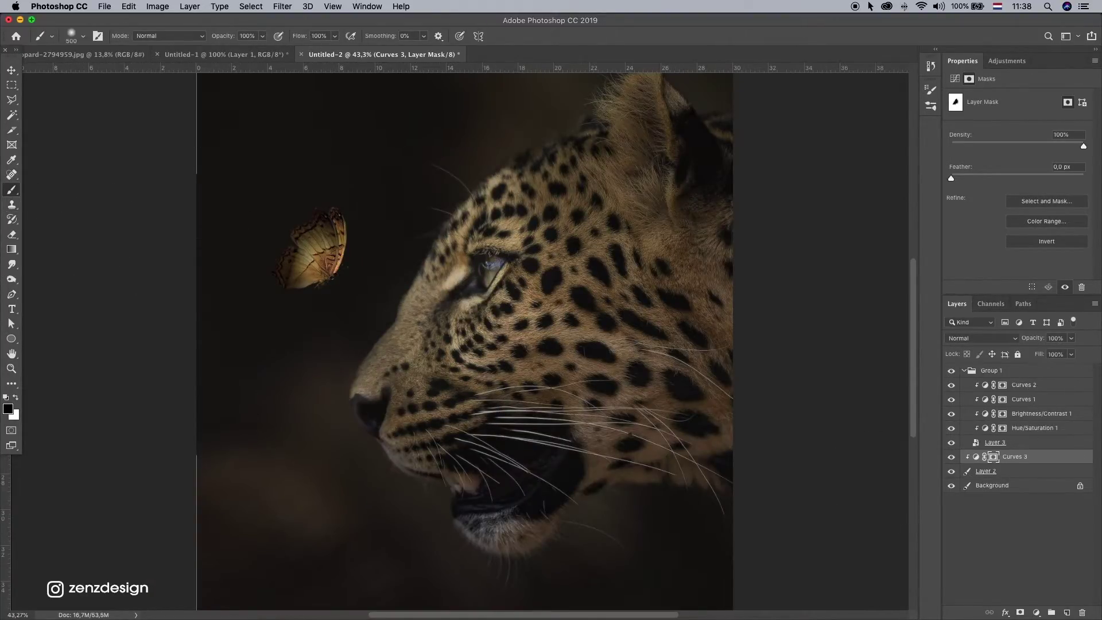
- Add a clipped Curves adjustment above the leopard's first one, with the white point at input 191 and a midpoint of 65 to 56
{"action": "left_click", "coordinate": [1037, 612]}
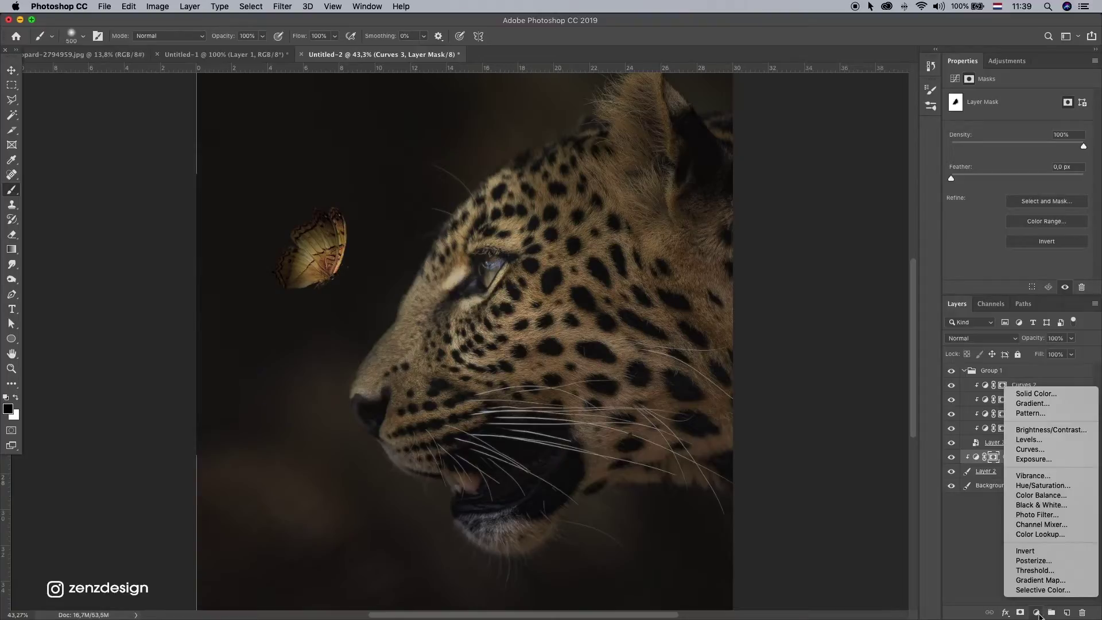
{"action": "left_click", "coordinate": [1060, 453]}
{"action": "left_click", "coordinate": [1015, 287]}
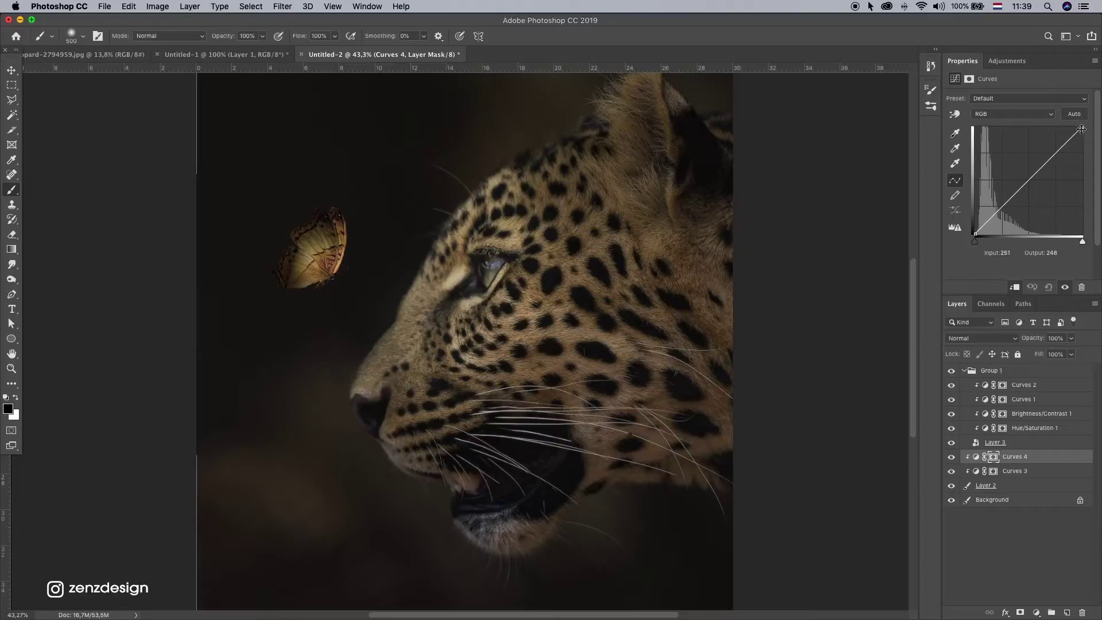
{"action": "left_click_drag", "start_coordinate": [1081, 129], "coordinate": [1054, 111]}
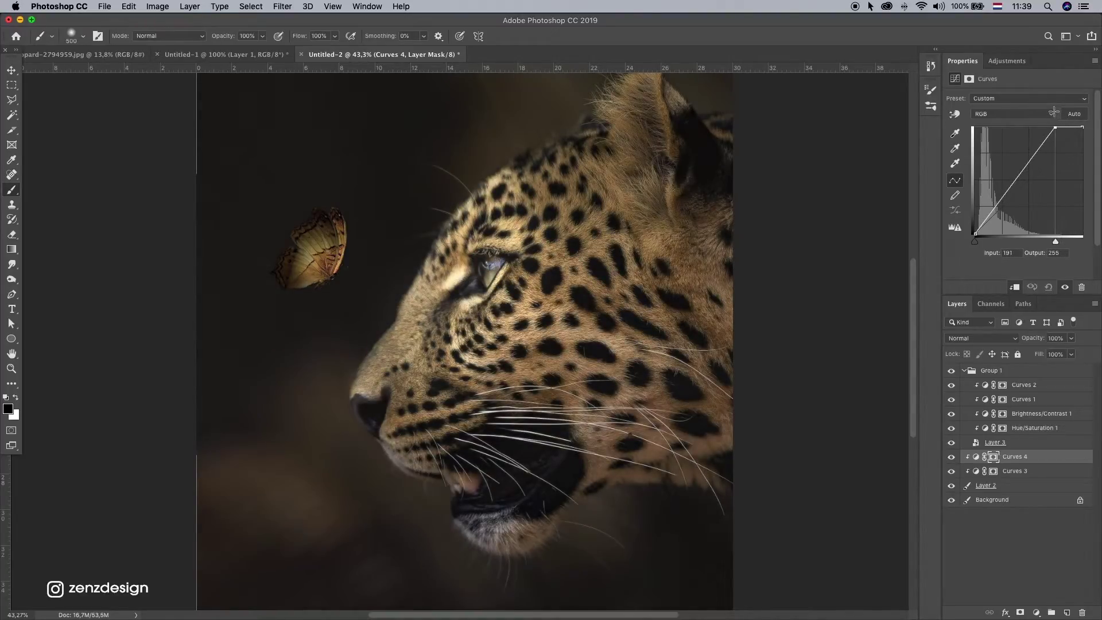
{"action": "left_click_drag", "start_coordinate": [1004, 194], "coordinate": [1002, 210]}
{"action": "key", "text": "super+0"}
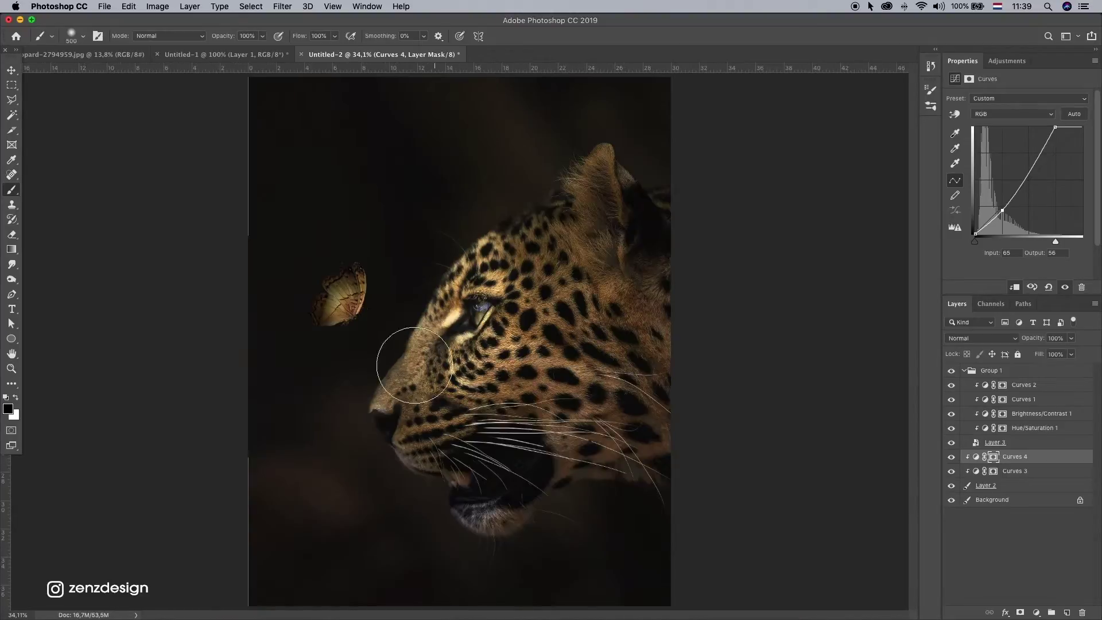
{"action": "scroll", "coordinate": [373, 406], "scroll_direction": "down", "scroll_amount": 5}
{"action": "scroll", "coordinate": [372, 406], "scroll_direction": "up", "scroll_amount": 6}
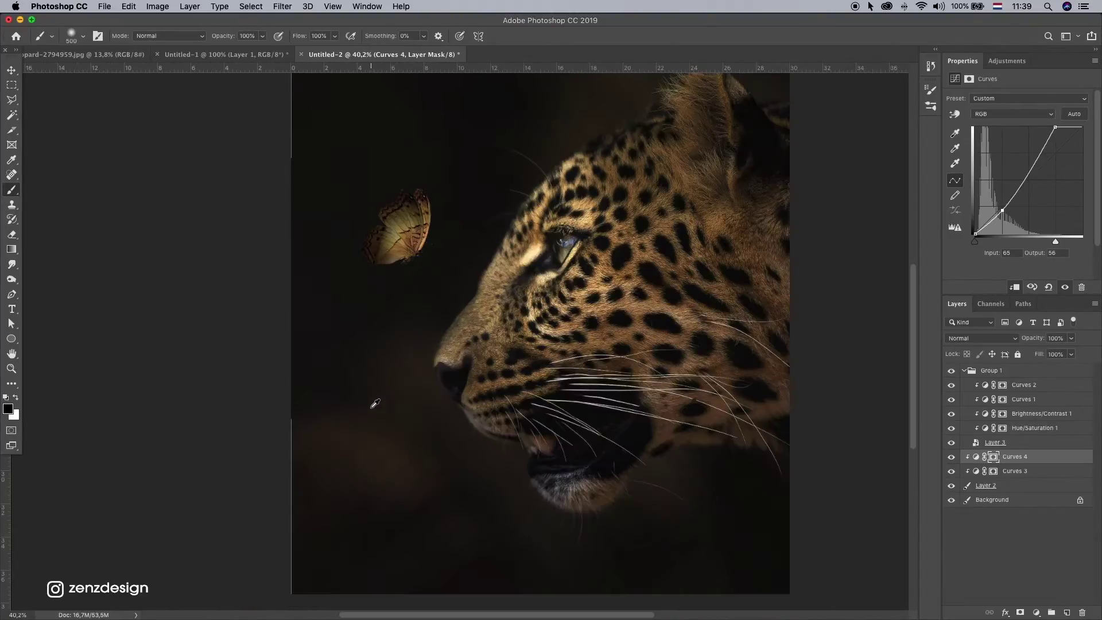
- Set the surround colour outside the canvas to Light Gray
{"action": "left_click_drag", "start_coordinate": [708, 256], "coordinate": [521, 331]}
{"action": "right_click", "coordinate": [701, 271]}
{"action": "left_click", "coordinate": [724, 317]}
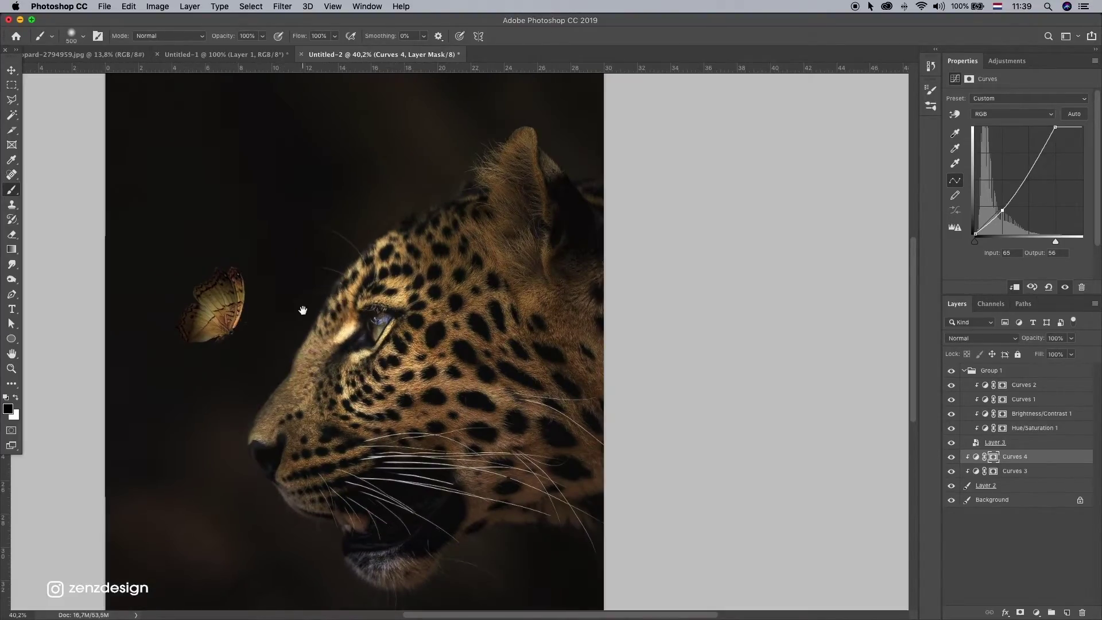
{"action": "left_click_drag", "start_coordinate": [300, 310], "coordinate": [437, 243]}
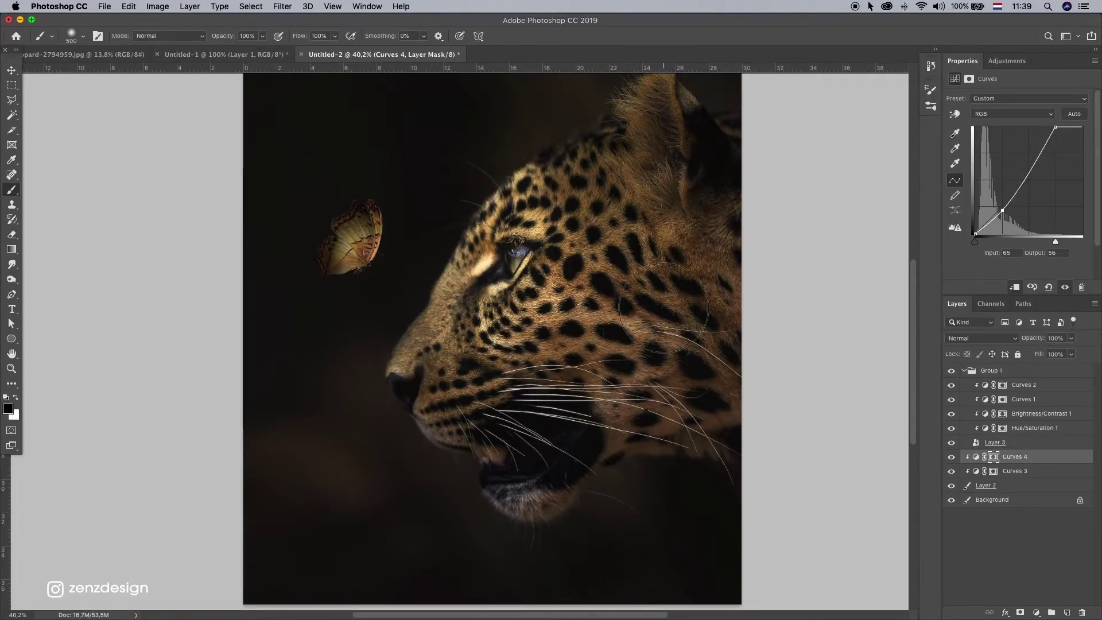
{"action": "left_click_drag", "start_coordinate": [531, 241], "coordinate": [500, 280]}
{"action": "left_click_drag", "start_coordinate": [403, 315], "coordinate": [409, 321]}
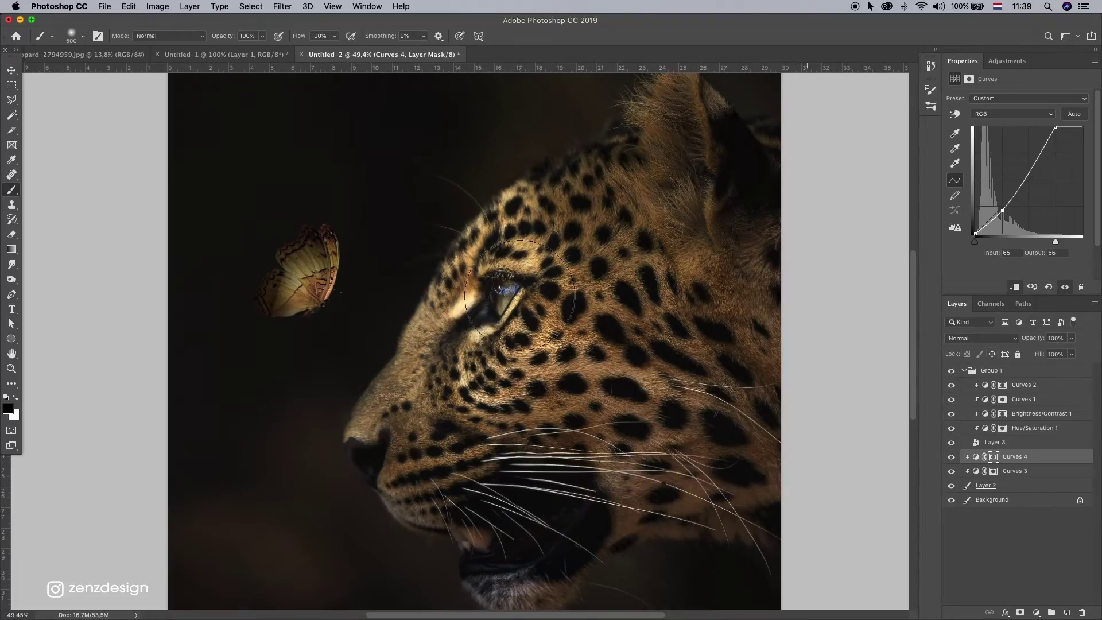
{"action": "left_click_drag", "start_coordinate": [441, 234], "coordinate": [373, 246]}
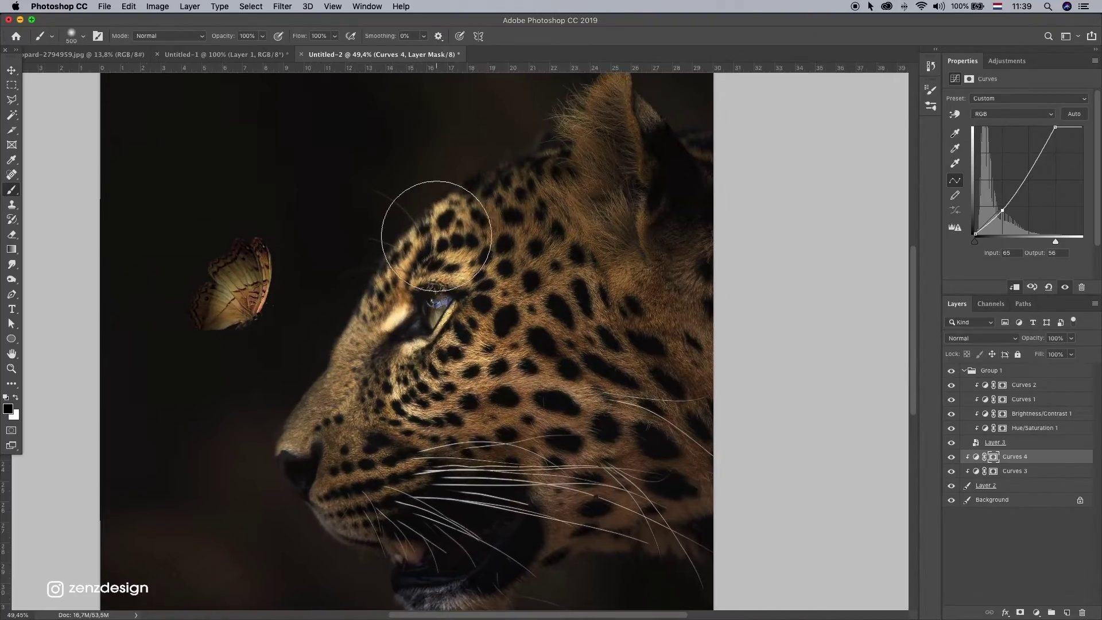
- Try Medium Gray as the surround colour outside the canvas and return it to Light Gray
{"action": "right_click", "coordinate": [783, 167]}
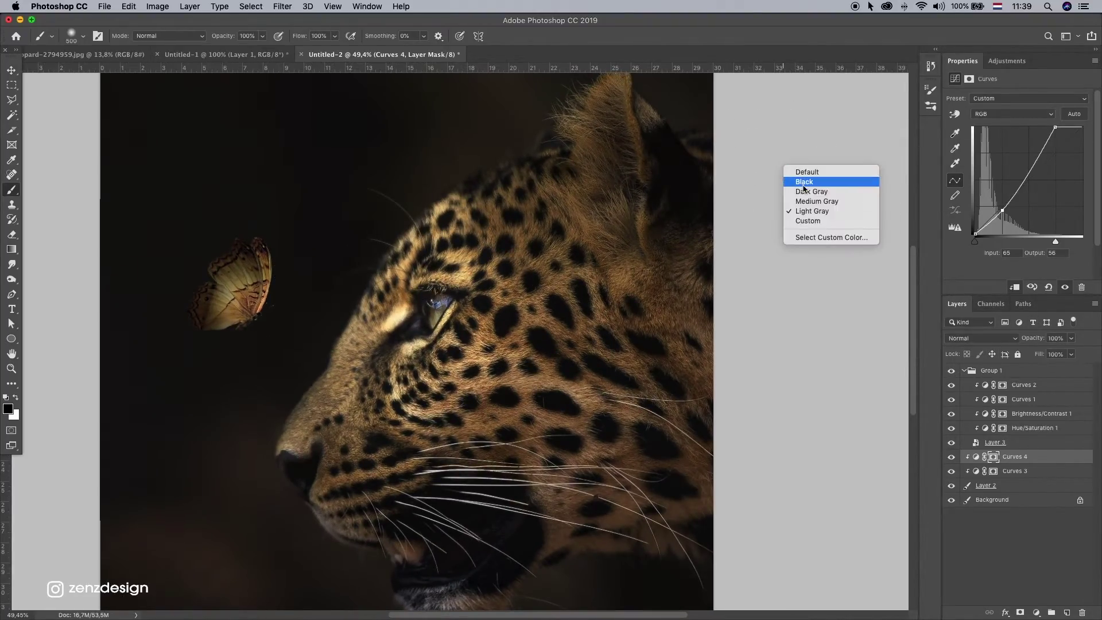
{"action": "left_click", "coordinate": [798, 199]}
{"action": "right_click", "coordinate": [750, 209]}
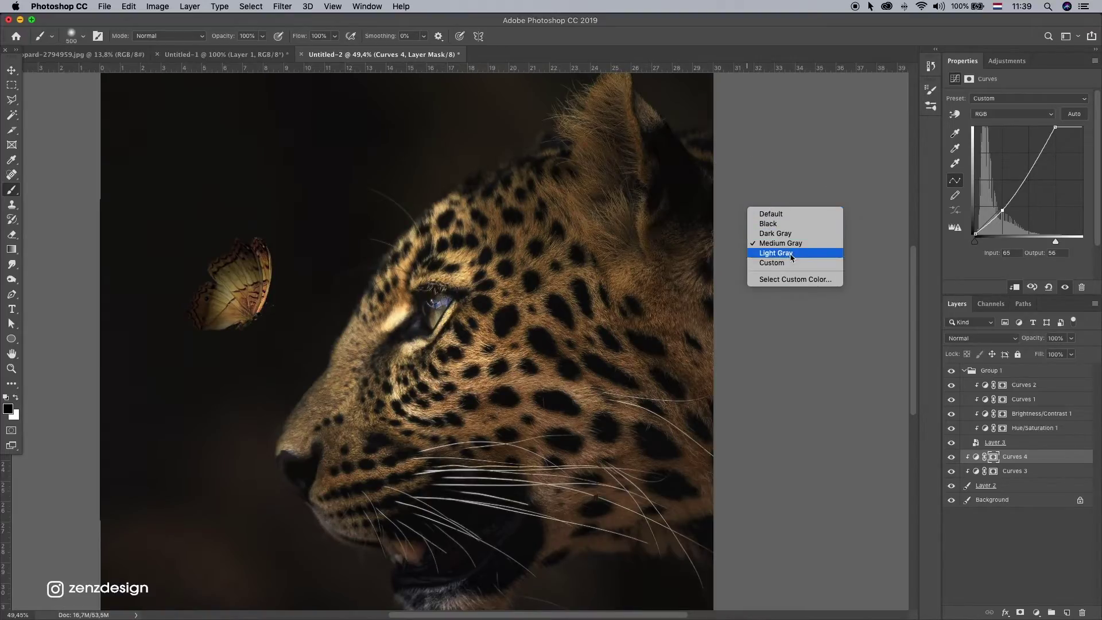
{"action": "left_click", "coordinate": [786, 252]}
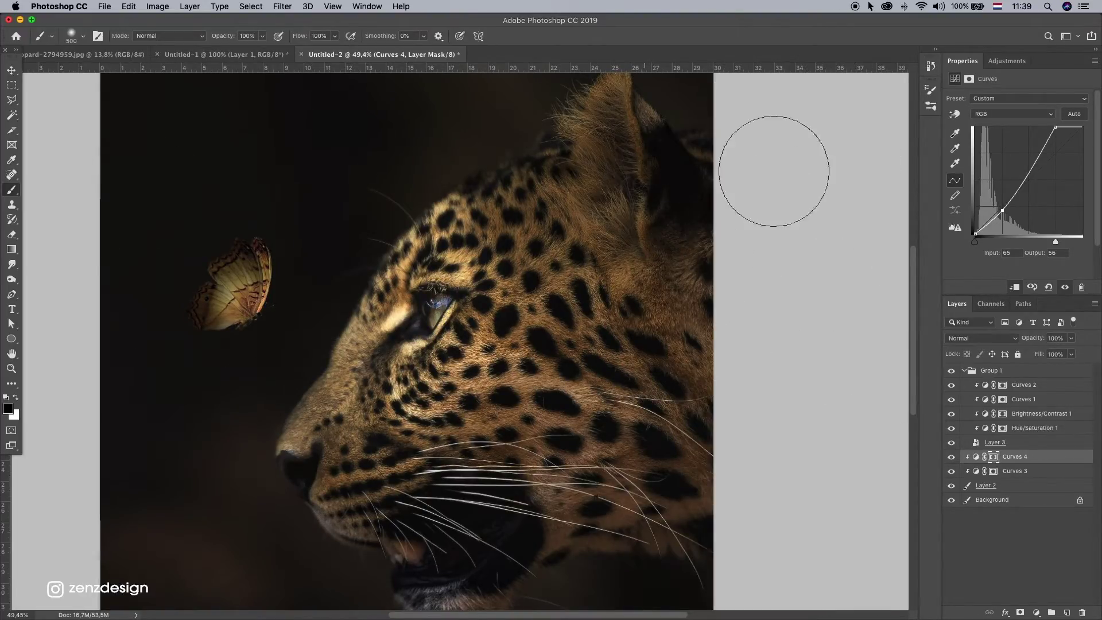
- Compare the leopard's new contrast Curves on and off
{"action": "left_click", "coordinate": [951, 456]}
{"action": "left_click", "coordinate": [951, 456]}
{"action": "scroll", "coordinate": [446, 269], "scroll_direction": "left", "scroll_amount": 3}
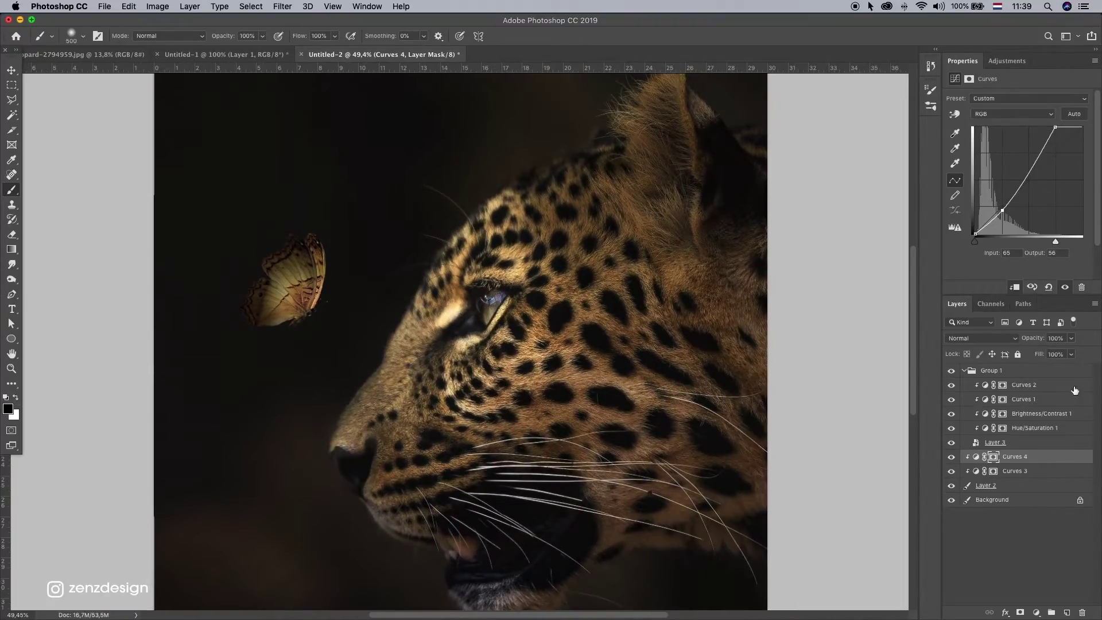
- Collapse the butterfly group and add an empty layer above it
{"action": "left_click", "coordinate": [1030, 376]}
{"action": "left_click", "coordinate": [964, 370]}
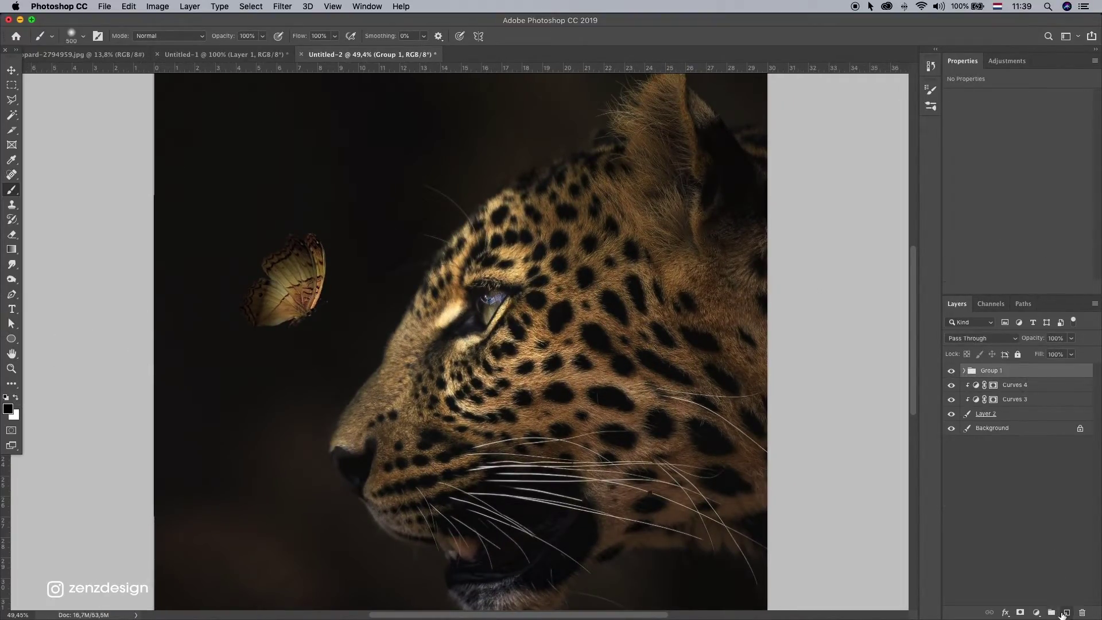
{"action": "left_click", "coordinate": [1065, 612]}
- Sample fur tones around the leopard's eye, adjust the foreground colour to orange #d87438, and return to the Brush
{"action": "left_click", "coordinate": [8, 409]}
{"action": "left_click", "coordinate": [448, 289]}
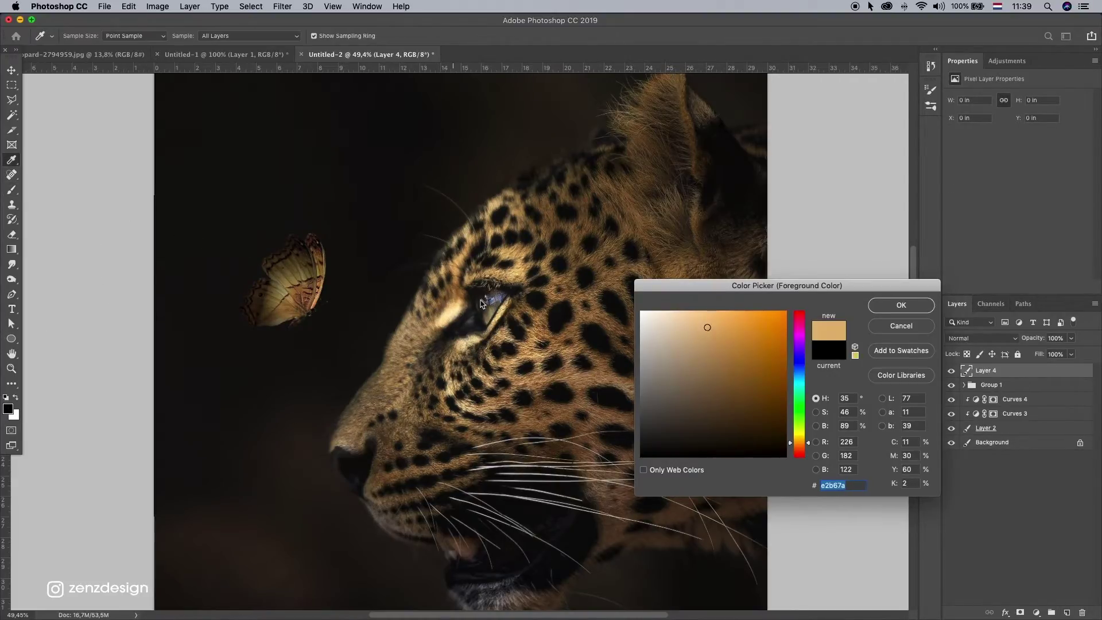
{"action": "left_click", "coordinate": [486, 275]}
{"action": "left_click", "coordinate": [745, 356]}
{"action": "left_click", "coordinate": [749, 315]}
{"action": "left_click", "coordinate": [733, 361]}
{"action": "left_click", "coordinate": [799, 448]}
{"action": "left_click", "coordinate": [749, 333]}
{"action": "left_click", "coordinate": [903, 305]}
{"action": "key", "text": "b"}
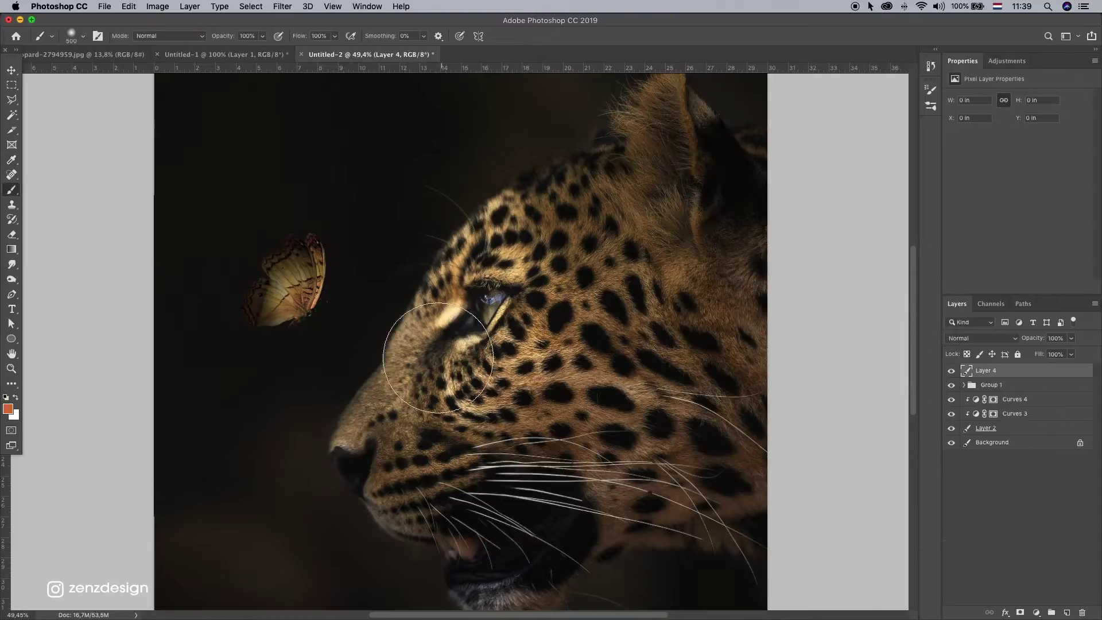
- Set the new layer's blend mode to Screen and dab an orange glow on the butterfly with a 250 px brush
{"action": "left_click", "coordinate": [982, 338]}
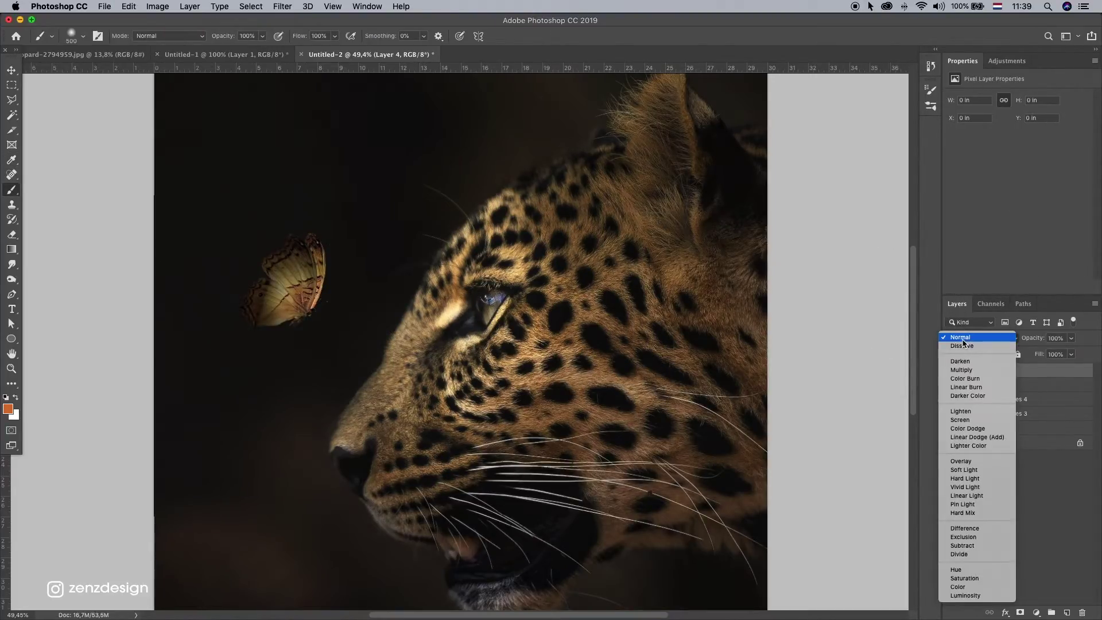
{"action": "left_click", "coordinate": [973, 422]}
{"action": "key", "text": "bracketleft"}
{"action": "key", "text": "bracketleft"}
{"action": "key", "text": "bracketleft"}
{"action": "left_click", "coordinate": [290, 301]}
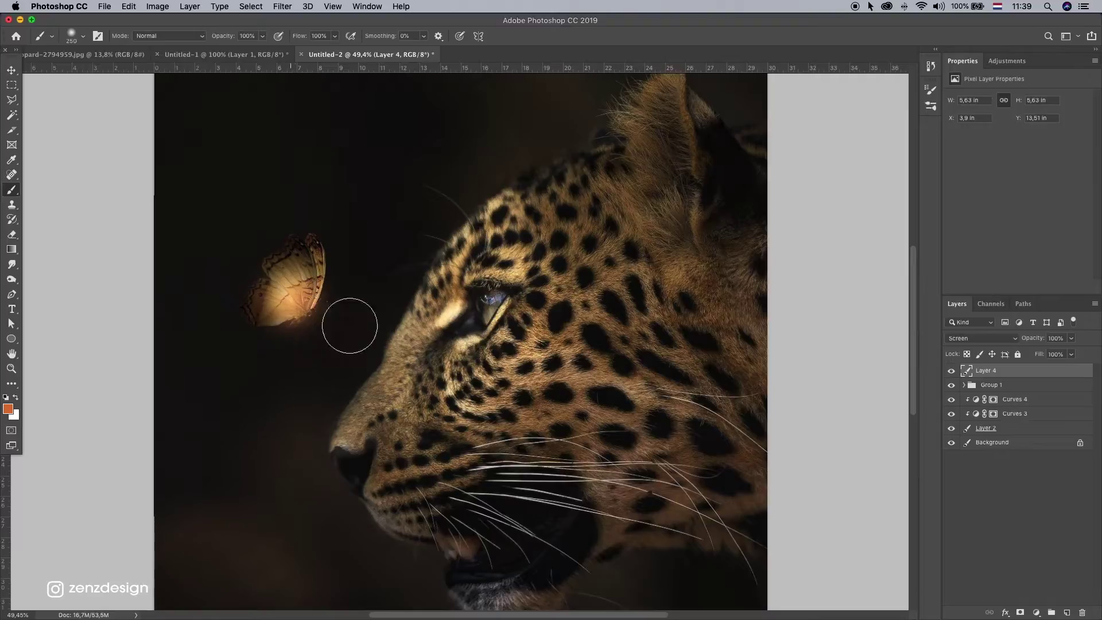
- Change the glow layer's blend mode to Overlay and add more orange dabs over the butterfly's wings
{"action": "left_click", "coordinate": [987, 340]}
{"action": "left_click", "coordinate": [976, 381]}
{"action": "left_click", "coordinate": [302, 302]}
{"action": "left_click", "coordinate": [298, 295]}
- Lighten the foreground colour to pale orange and dab it over the butterfly's lower wing and body, undoing unwanted dabs
{"action": "left_click", "coordinate": [8, 409]}
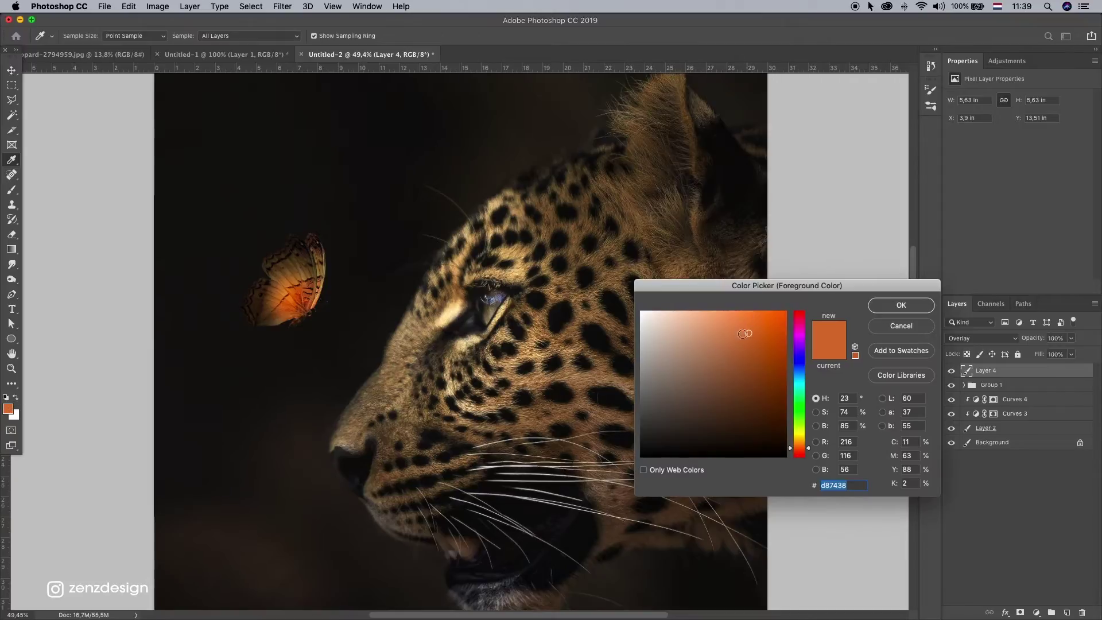
{"action": "left_click", "coordinate": [706, 312]}
{"action": "key", "text": "Return"}
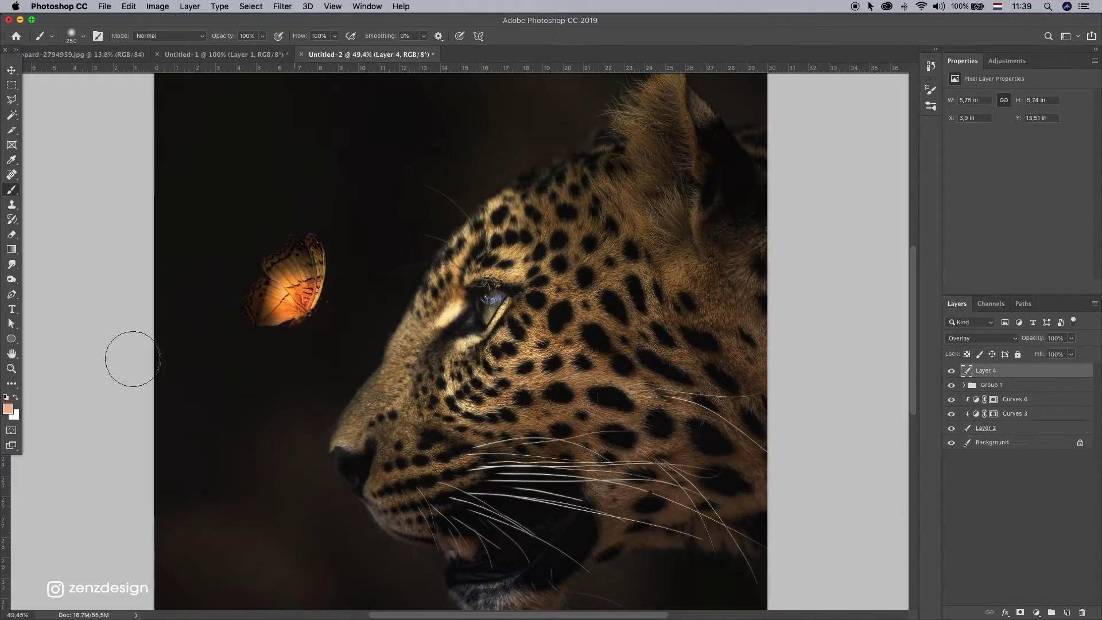
{"action": "key", "text": "super+z"}
{"action": "left_click", "coordinate": [269, 312]}
{"action": "left_click", "coordinate": [316, 264]}
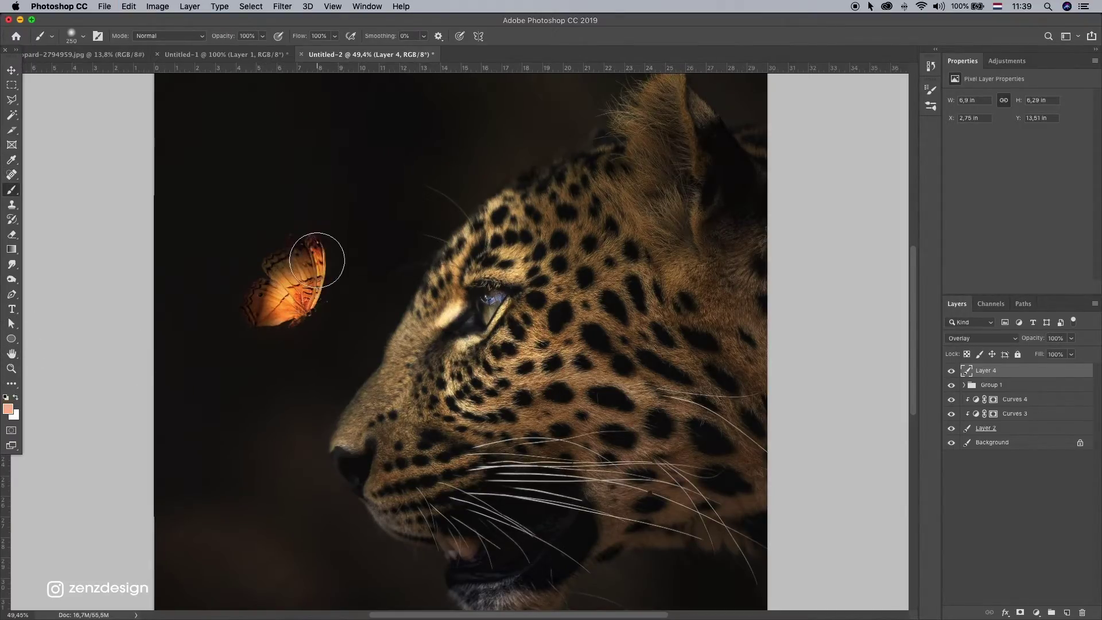
{"action": "key", "text": "super+z"}
{"action": "left_click", "coordinate": [318, 306]}
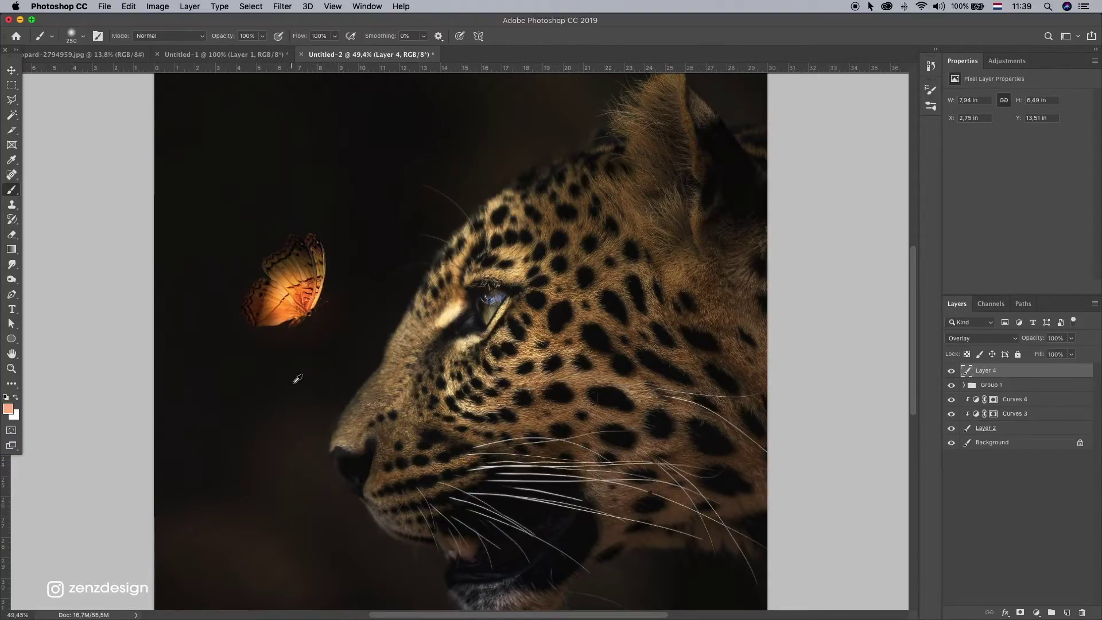
- Check the whole composite and compare the butterfly's glow on and off
{"action": "scroll", "coordinate": [293, 383], "scroll_direction": "down", "scroll_amount": 8}
{"action": "scroll", "coordinate": [407, 353], "scroll_direction": "up", "scroll_amount": 5}
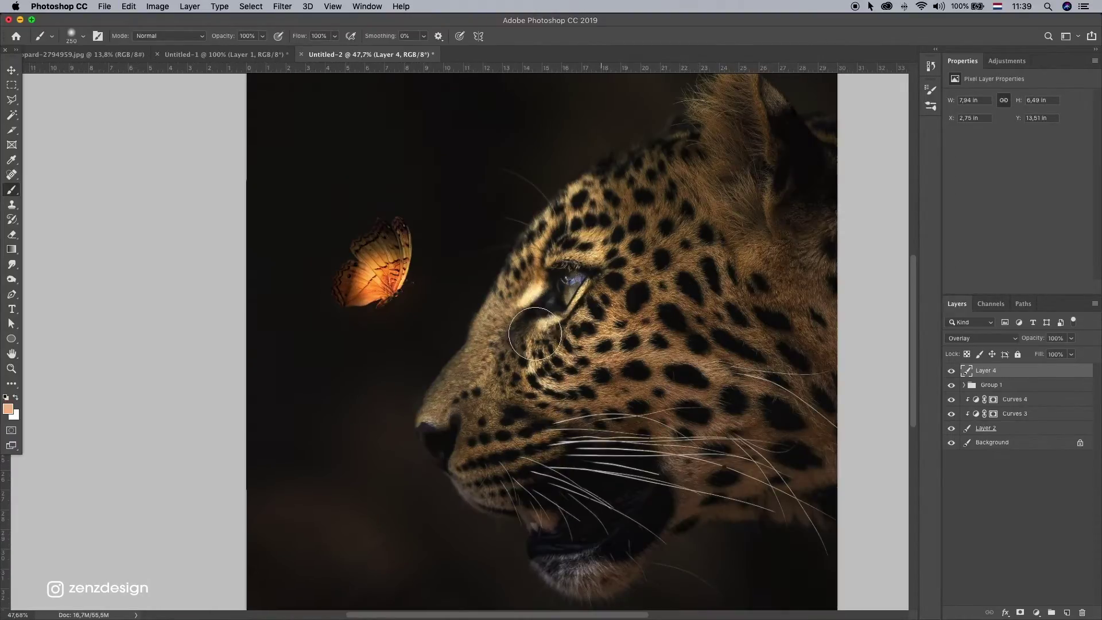
{"action": "left_click", "coordinate": [951, 371]}
{"action": "left_click", "coordinate": [951, 371]}
- Add a new layer and dab pale orange on the leopard's eye with a 125 px brush
{"action": "left_click", "coordinate": [1061, 614]}
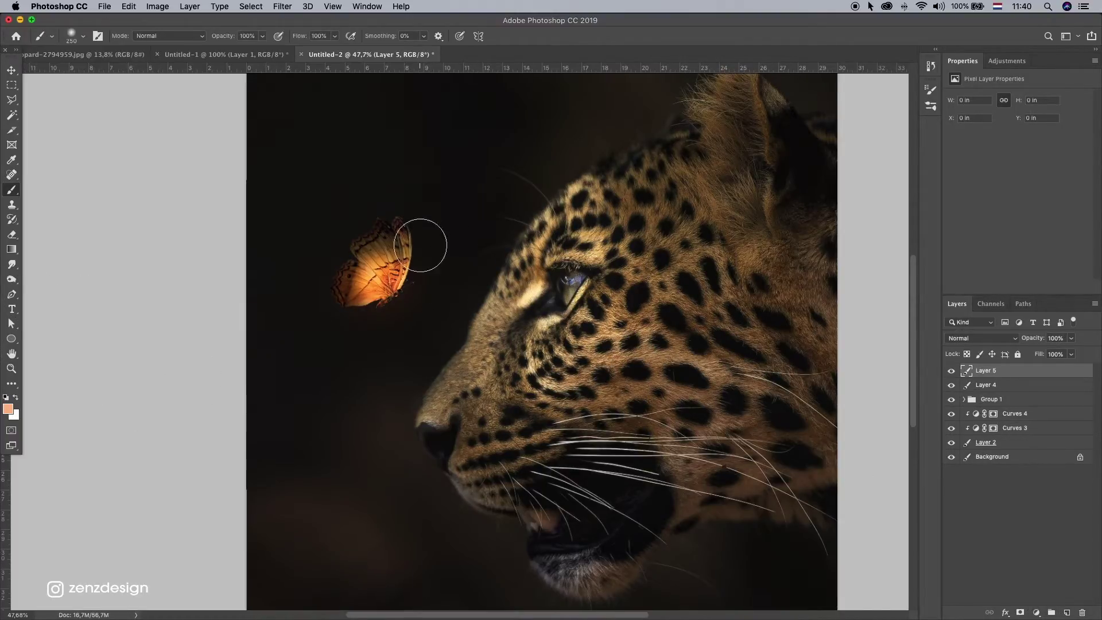
{"action": "key", "text": "bracketright"}
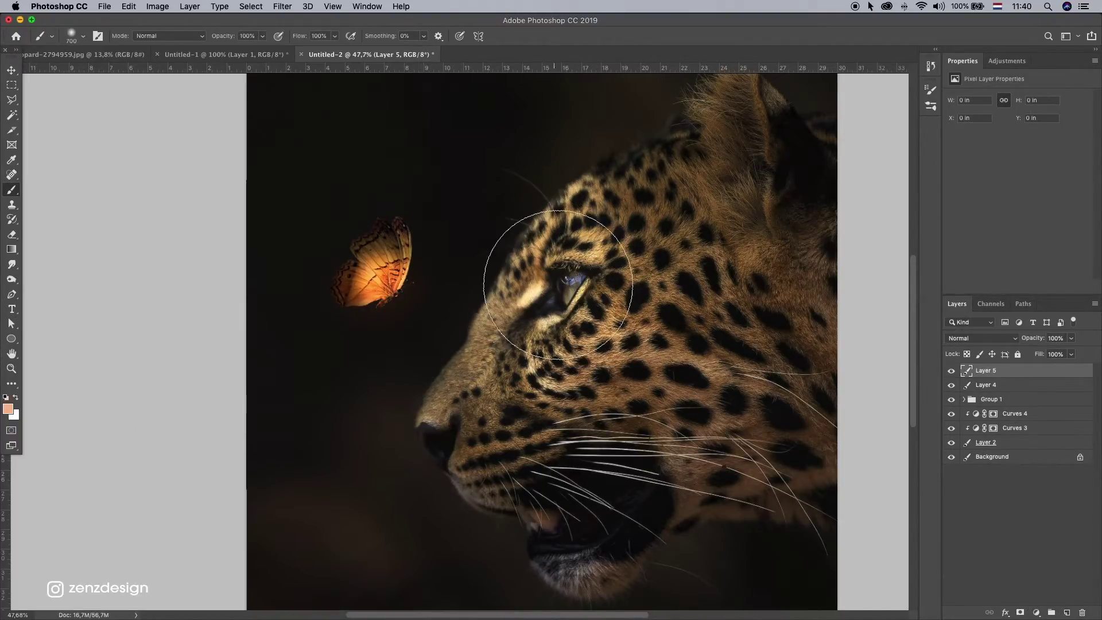
{"action": "key", "text": "bracketleft"}
{"action": "key", "text": "bracketleft"}
{"action": "key", "text": "bracketleft"}
{"action": "key", "text": "bracketleft"}
{"action": "key", "text": "bracketleft"}
{"action": "left_click", "coordinate": [563, 284]}
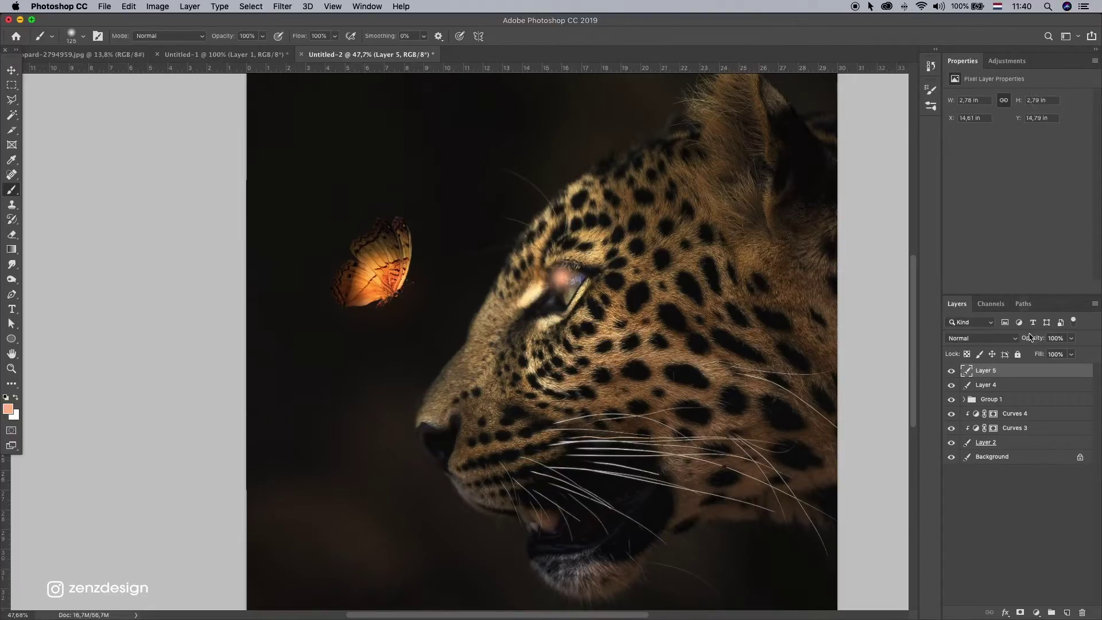
- Set the eye glow layer's blend mode to Overlay, paint further into the eye, and undo the excess stroke
{"action": "left_click", "coordinate": [969, 338]}
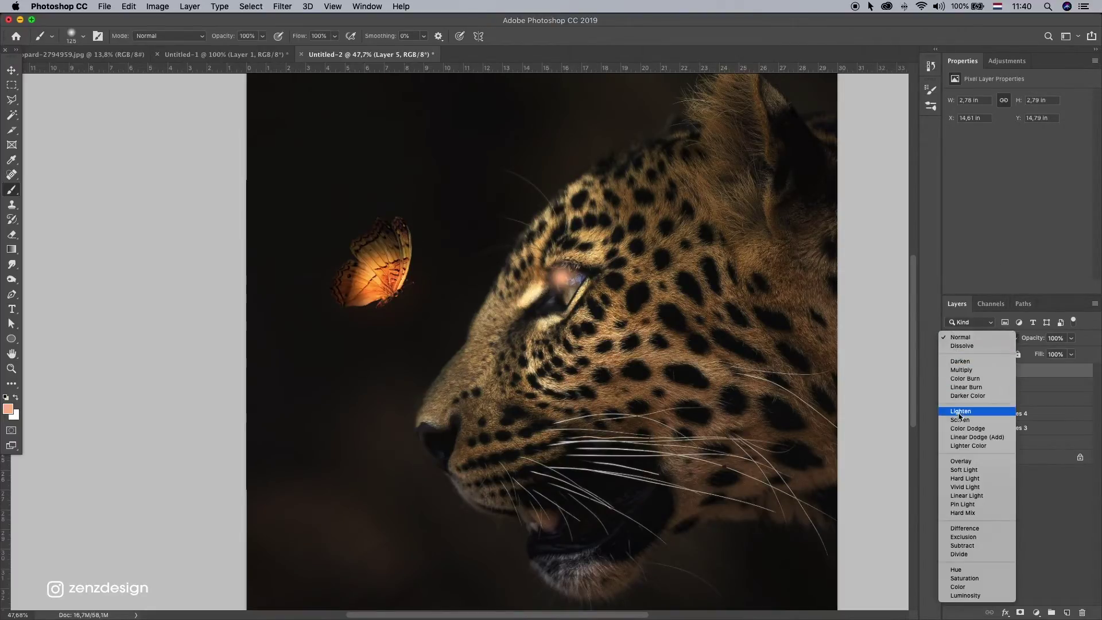
{"action": "left_click", "coordinate": [961, 457]}
{"action": "mouse_move", "coordinate": [568, 297]}
{"action": "left_mouse_down"}
{"action": "mouse_move", "coordinate": [567, 281]}
{"action": "mouse_move", "coordinate": [560, 305]}
{"action": "left_mouse_up"}
{"action": "key", "text": "super+z"}
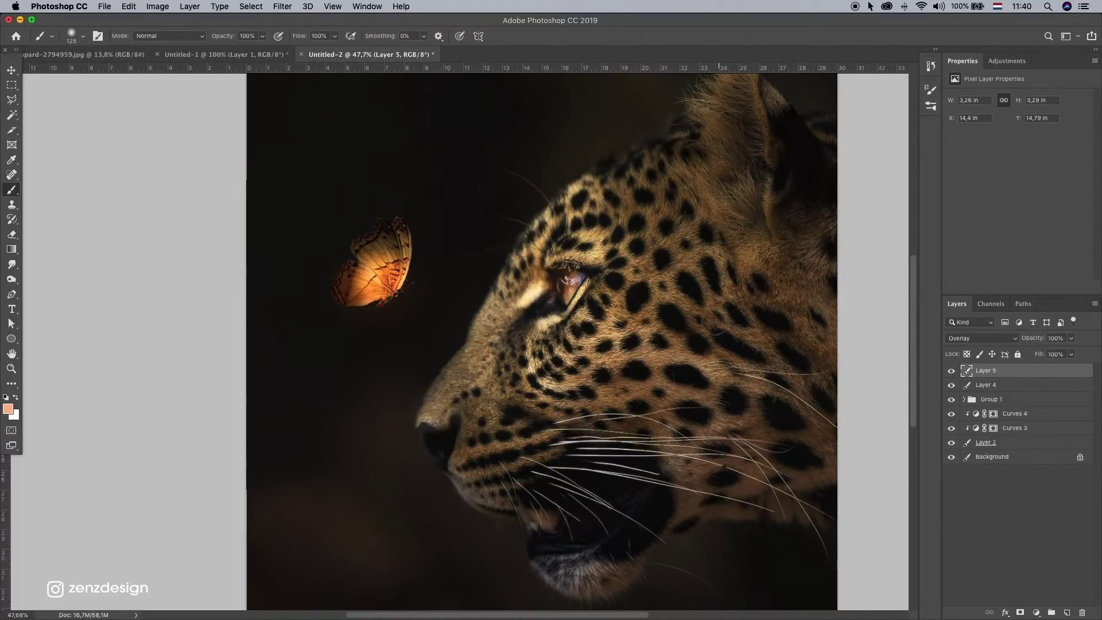
- Touch up the leopard's eye glow with a 15 px Eraser and check it against the whole composite
{"action": "left_click", "coordinate": [11, 235]}
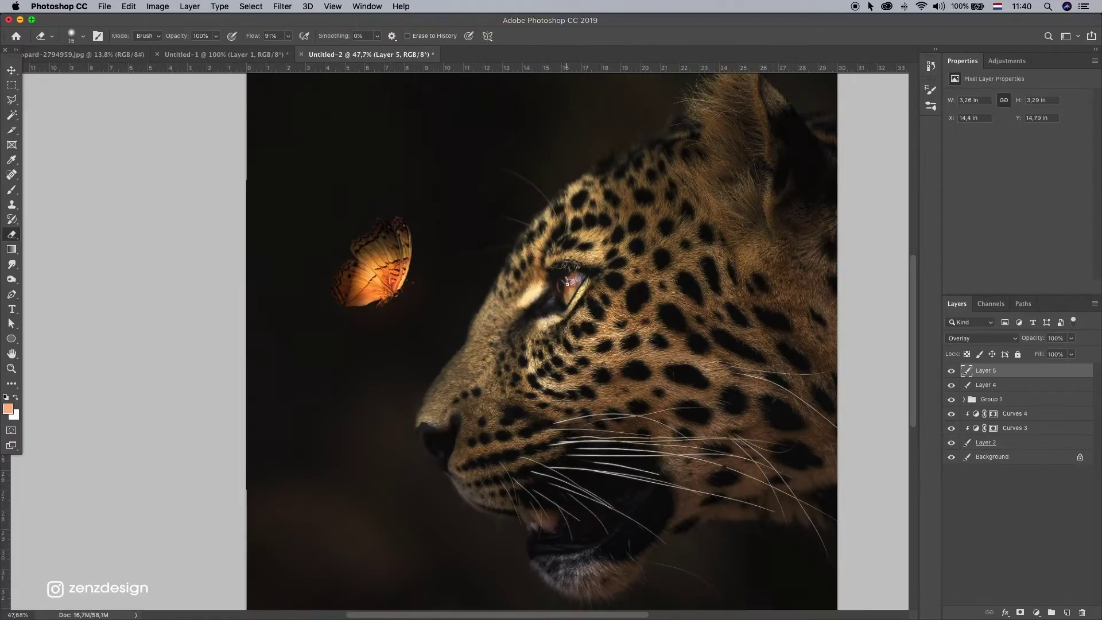
{"action": "scroll", "coordinate": [259, 433], "scroll_direction": "down", "scroll_amount": 5}
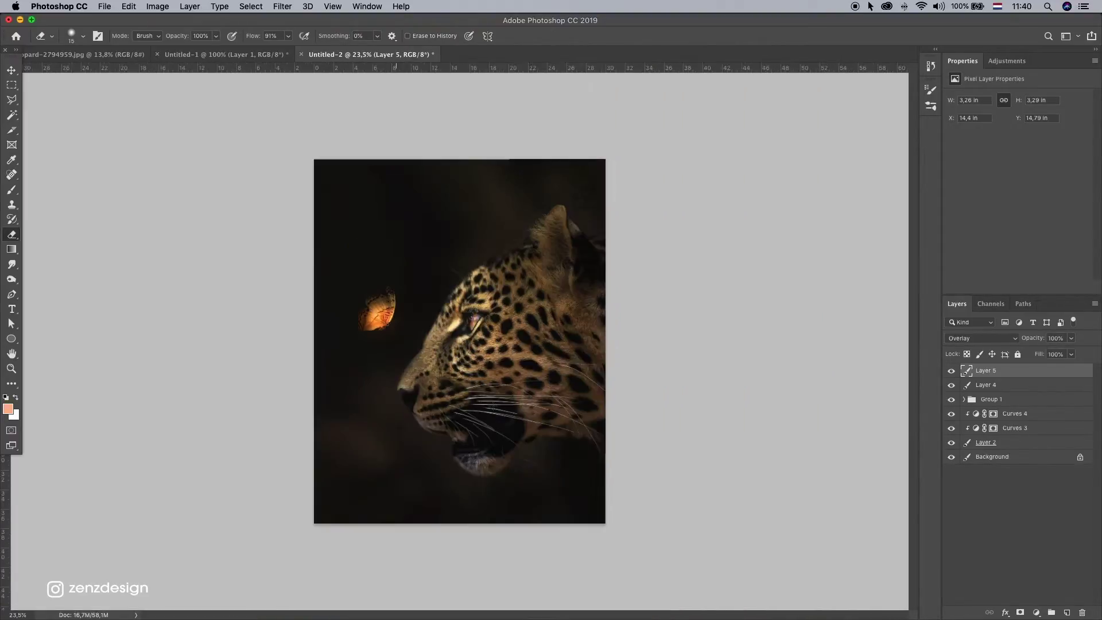
{"action": "scroll", "coordinate": [488, 405], "scroll_direction": "up", "scroll_amount": 5}
{"action": "scroll", "coordinate": [453, 431], "scroll_direction": "down", "scroll_amount": 2}
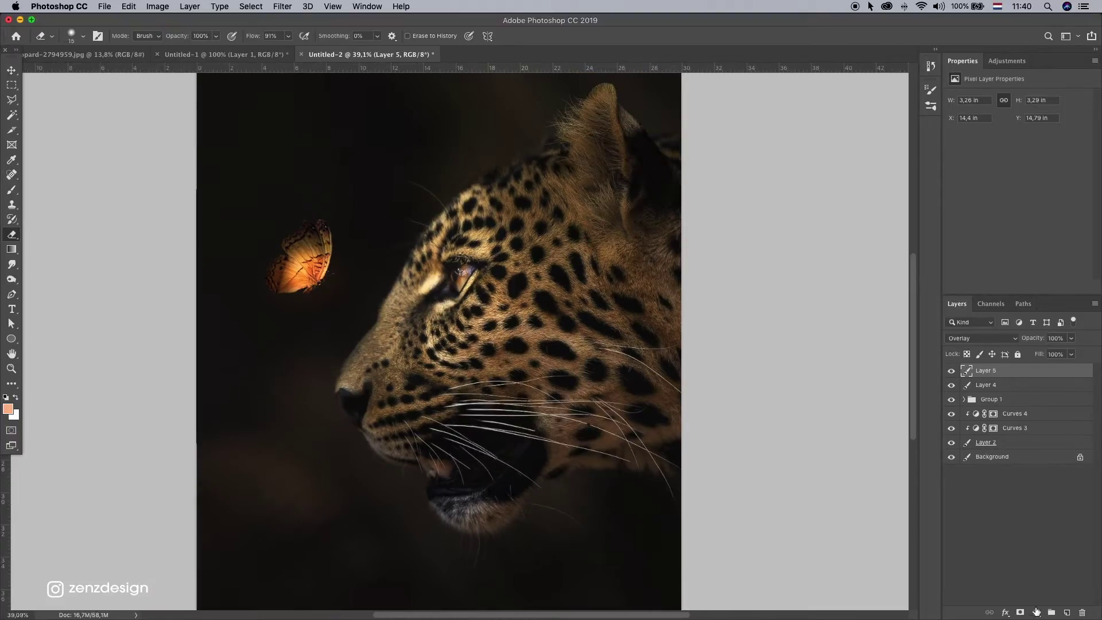
- Add another layer on top and set the foreground colour to a more saturated orange
{"action": "left_click", "coordinate": [1062, 612]}
{"action": "key", "text": "i"}
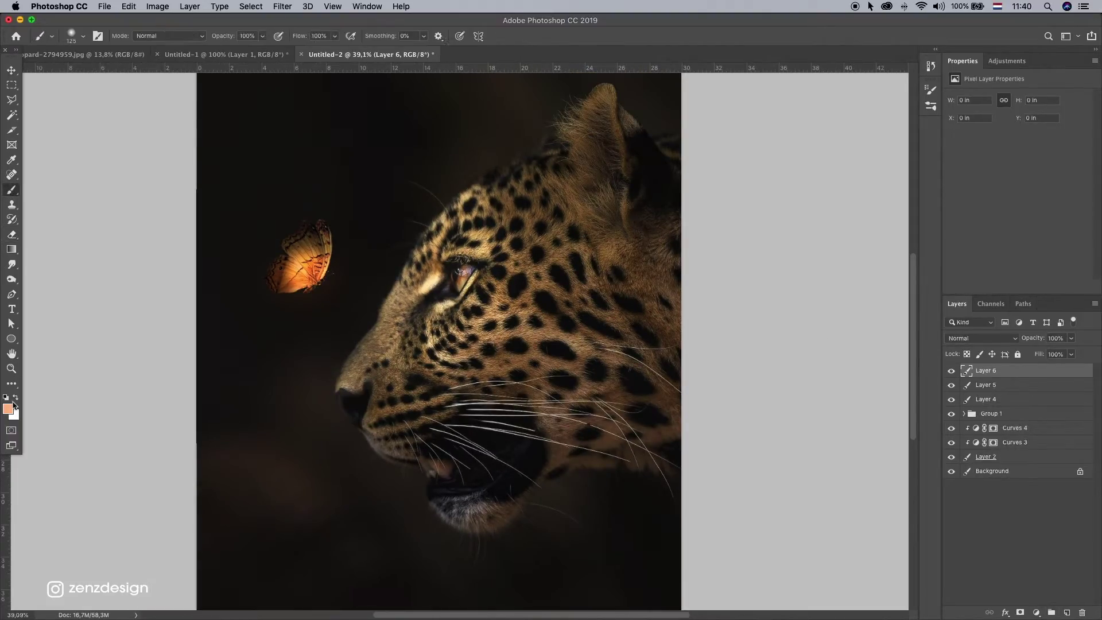
{"action": "left_click", "coordinate": [8, 409]}
{"action": "left_click_drag", "start_coordinate": [732, 352], "coordinate": [721, 291]}
{"action": "left_click", "coordinate": [801, 446]}
{"action": "left_click", "coordinate": [914, 307]}
- Paint a large soft orange dab over the leopard's eye and brow with a 900 px brush
{"action": "key", "text": "b"}
{"action": "key", "text": "bracketright"}
{"action": "key", "text": "bracketright"}
{"action": "key", "text": "bracketright"}
{"action": "key", "text": "bracketright"}
{"action": "key", "text": "bracketright"}
{"action": "key", "text": "bracketright"}
{"action": "left_click", "coordinate": [436, 289]}
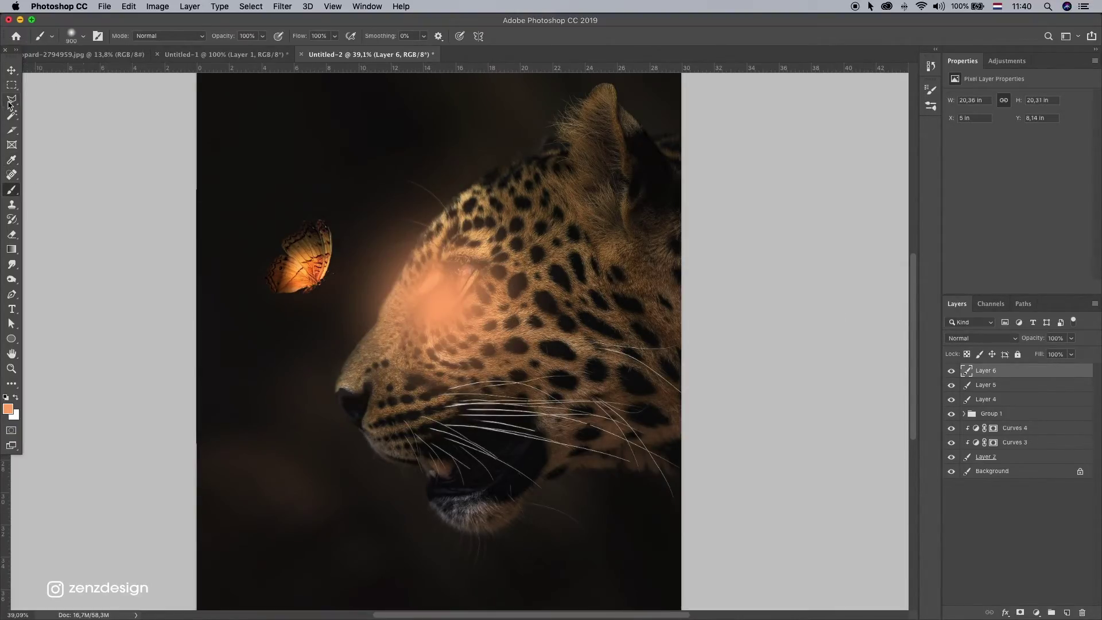
- Set the orange dab layer's blend mode to Overlay and move the glow over the bridge of the leopard's muzzle
{"action": "left_click", "coordinate": [12, 73]}
{"action": "left_click", "coordinate": [980, 338]}
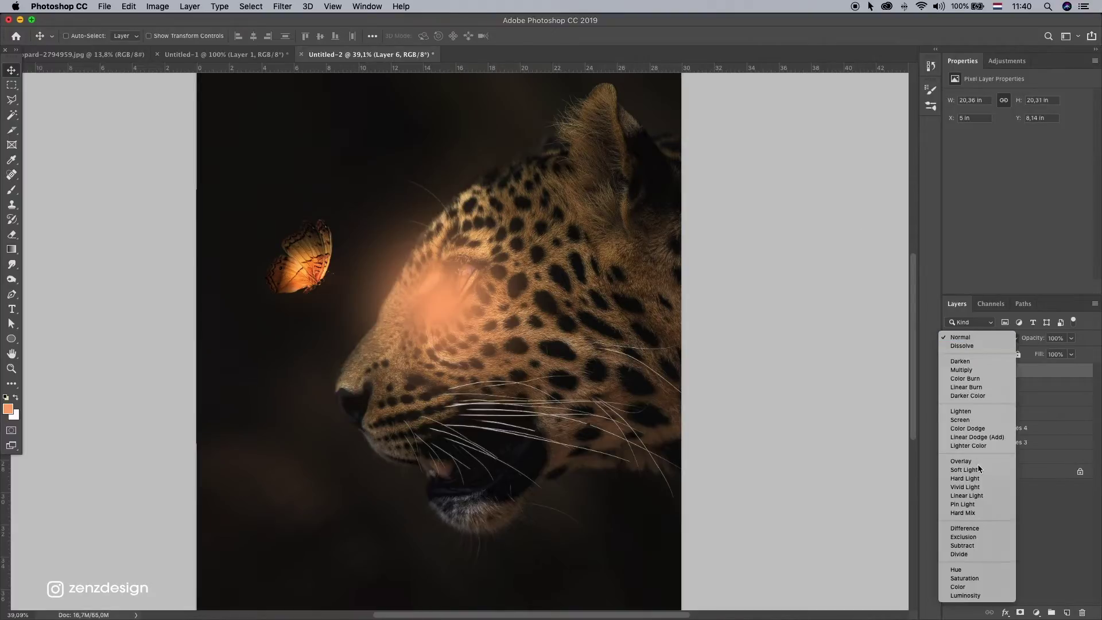
{"action": "left_click", "coordinate": [975, 459]}
{"action": "left_click_drag", "start_coordinate": [551, 270], "coordinate": [464, 373]}
- Free-transform the orange glow into a narrower, taller ellipse tilted about 20.5° and place it along the front of the leopard's face
{"action": "key", "text": "ctrl+t"}
{"action": "left_click_drag", "start_coordinate": [354, 338], "coordinate": [410, 329]}
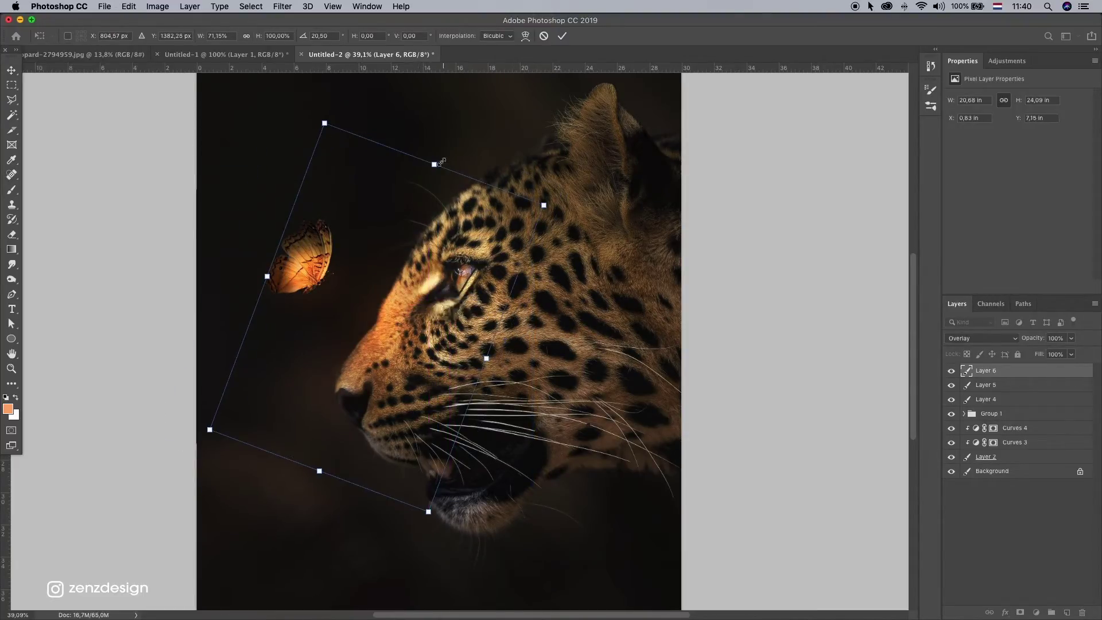
{"action": "left_click_drag", "start_coordinate": [439, 162], "coordinate": [547, 71]}
{"action": "left_click_drag", "start_coordinate": [458, 250], "coordinate": [432, 296]}
{"action": "key", "text": "Return"}
- Lower the face glow layer's opacity to 90%, then select the butterfly's glow layer and compare both glows
{"action": "scroll", "coordinate": [495, 316], "scroll_direction": "down", "scroll_amount": 8}
{"action": "scroll", "coordinate": [501, 330], "scroll_direction": "up", "scroll_amount": 6}
{"action": "left_click", "coordinate": [1071, 338]}
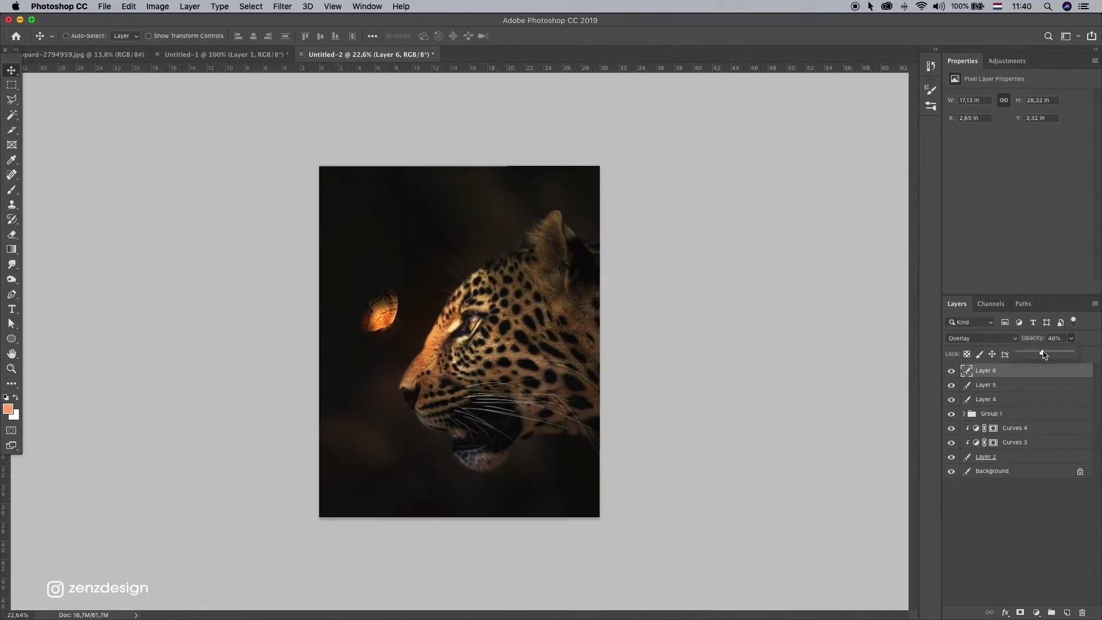
{"action": "left_click_drag", "start_coordinate": [1044, 354], "coordinate": [1067, 354]}
{"action": "scroll", "coordinate": [549, 389], "scroll_direction": "up", "scroll_amount": 3}
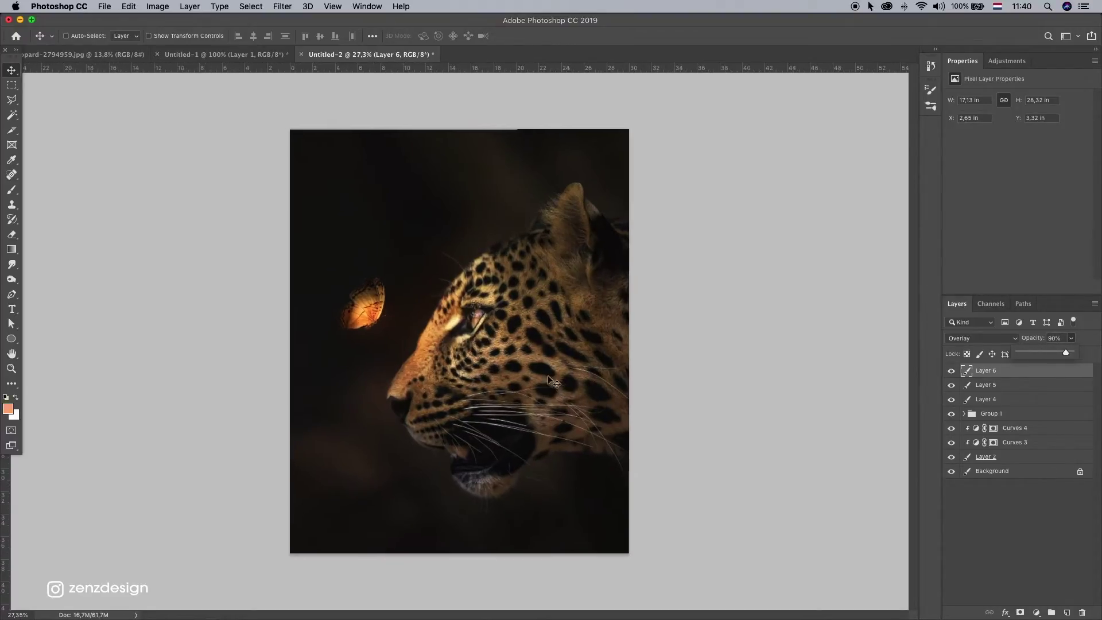
{"action": "left_click", "coordinate": [363, 304], "text": "super"}
{"action": "scroll", "coordinate": [352, 309], "scroll_direction": "up", "scroll_amount": 5}
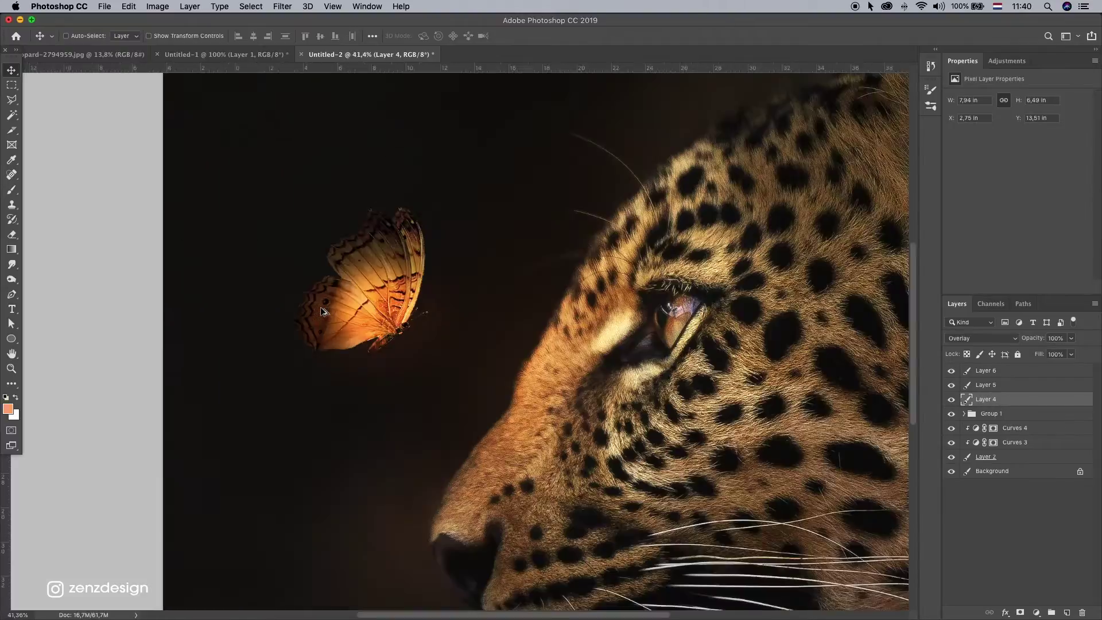
{"action": "scroll", "coordinate": [322, 310], "scroll_direction": "down", "scroll_amount": 6}
{"action": "scroll", "coordinate": [595, 347], "scroll_direction": "up", "scroll_amount": 3}
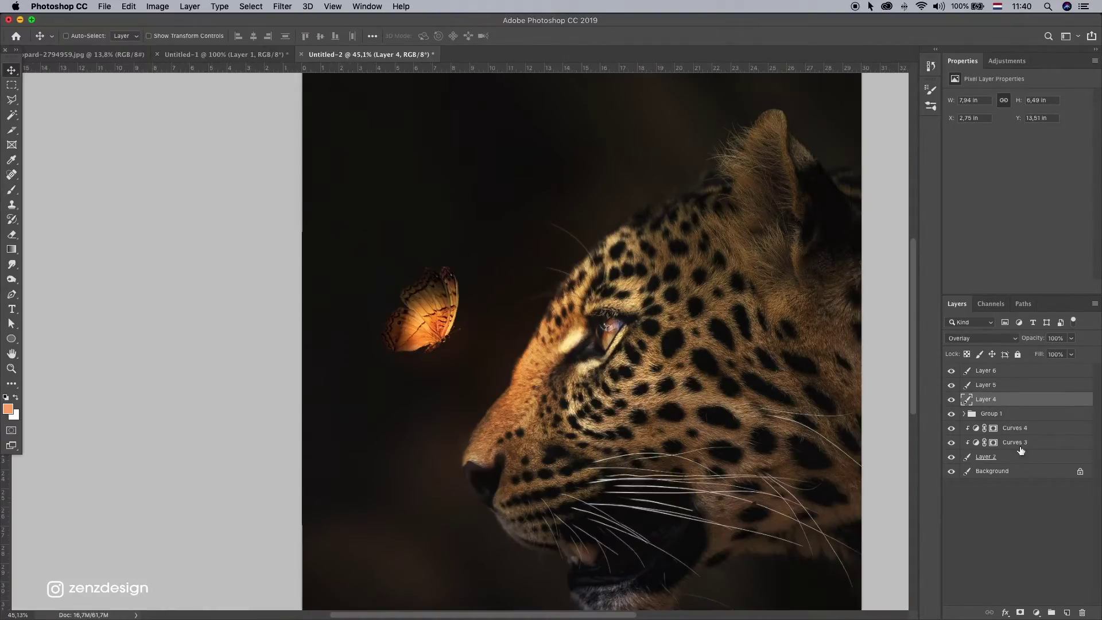
- Add a new blank layer directly above the leopard's Curves 4 adjustment
{"action": "left_click", "coordinate": [993, 429]}
{"action": "left_click", "coordinate": [1037, 596]}
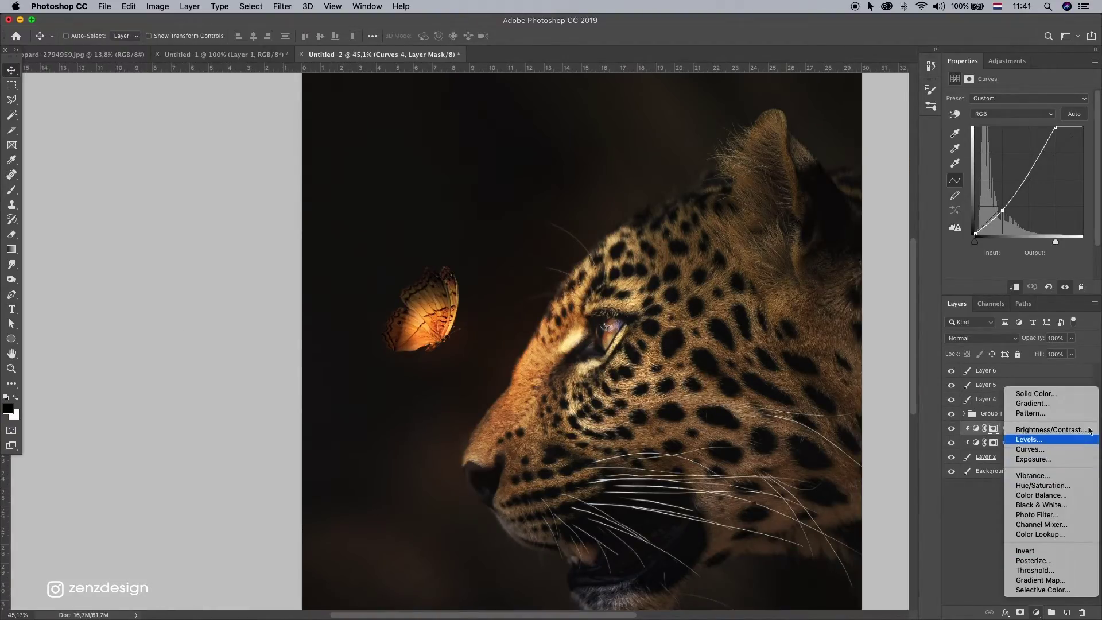
{"action": "left_click", "coordinate": [341, 322]}
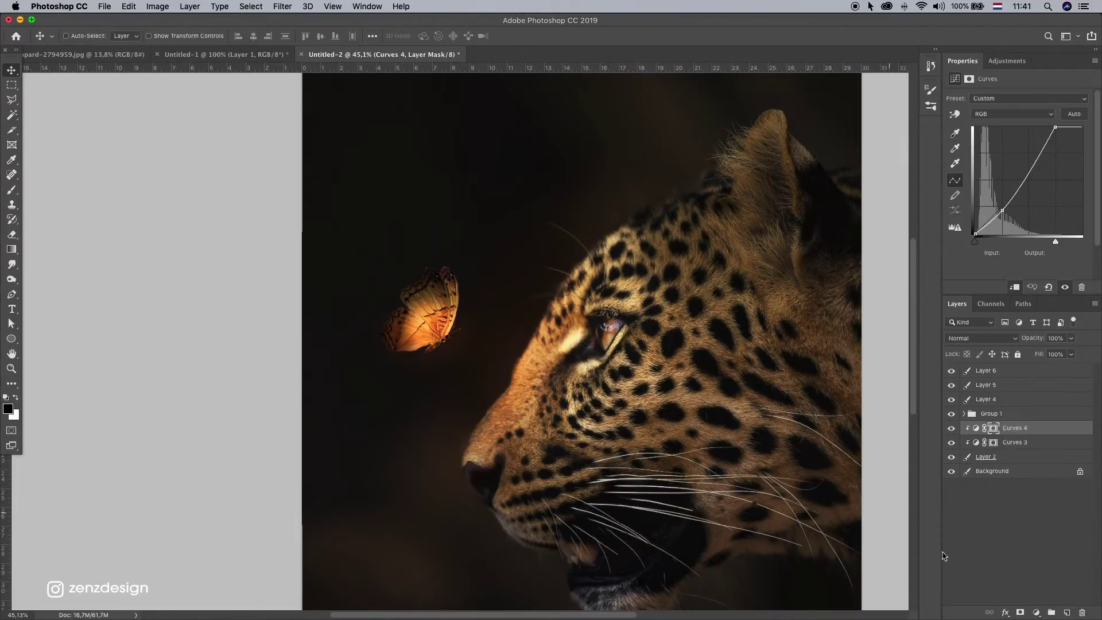
{"action": "left_click", "coordinate": [952, 457]}
{"action": "left_click", "coordinate": [950, 456]}
{"action": "left_click", "coordinate": [1066, 613]}
- Fill the new layer with neutral 50% gray and set its blend mode to Overlay
{"action": "left_click", "coordinate": [189, 6]}
{"action": "mouse_move", "coordinate": [129, 6]}
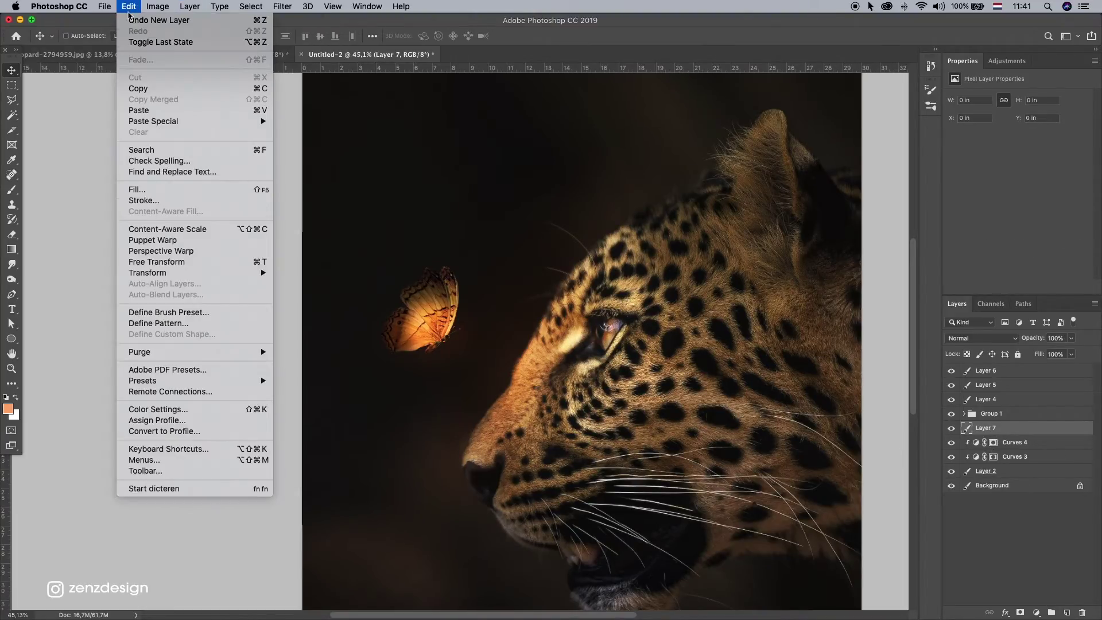
{"action": "left_click", "coordinate": [137, 190]}
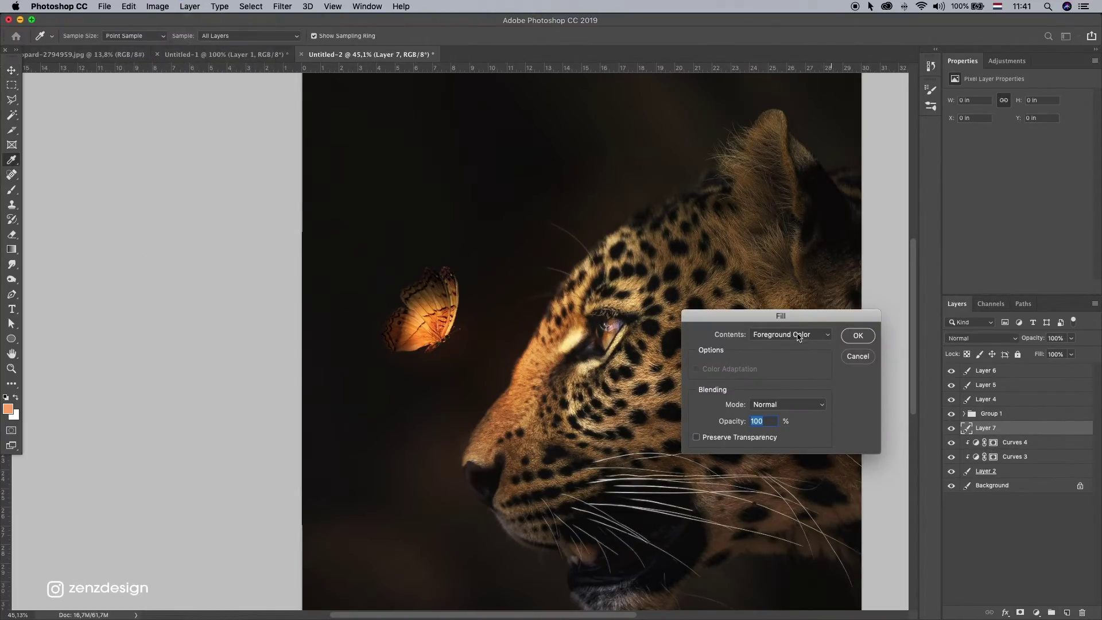
{"action": "left_click", "coordinate": [797, 334]}
{"action": "left_click", "coordinate": [766, 420]}
{"action": "left_click", "coordinate": [858, 336]}
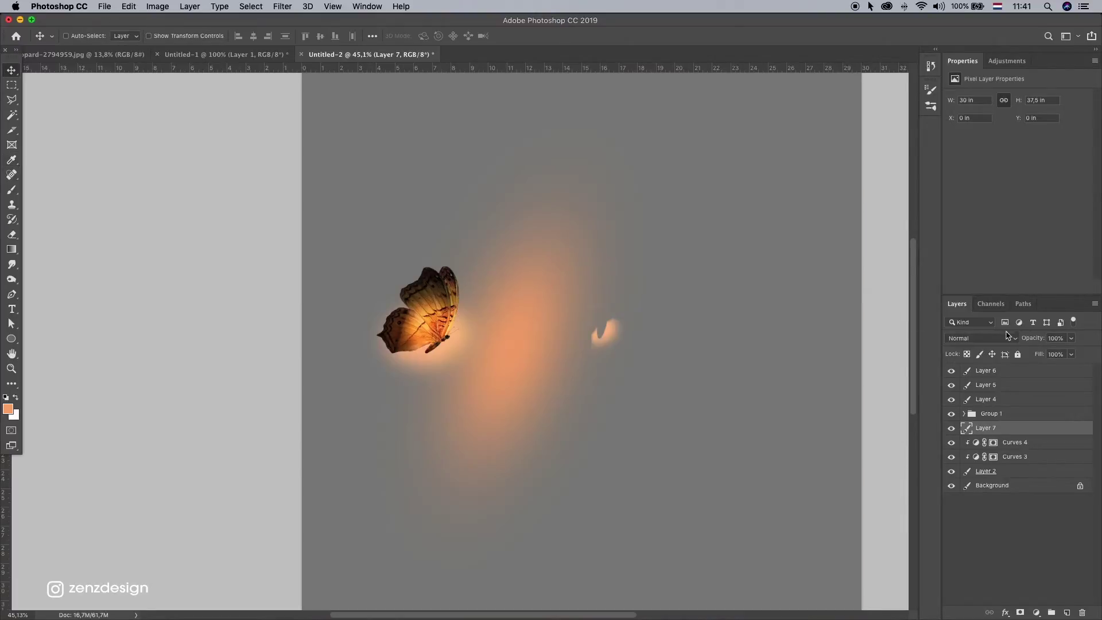
{"action": "left_click", "coordinate": [1003, 339]}
{"action": "left_click", "coordinate": [976, 461]}
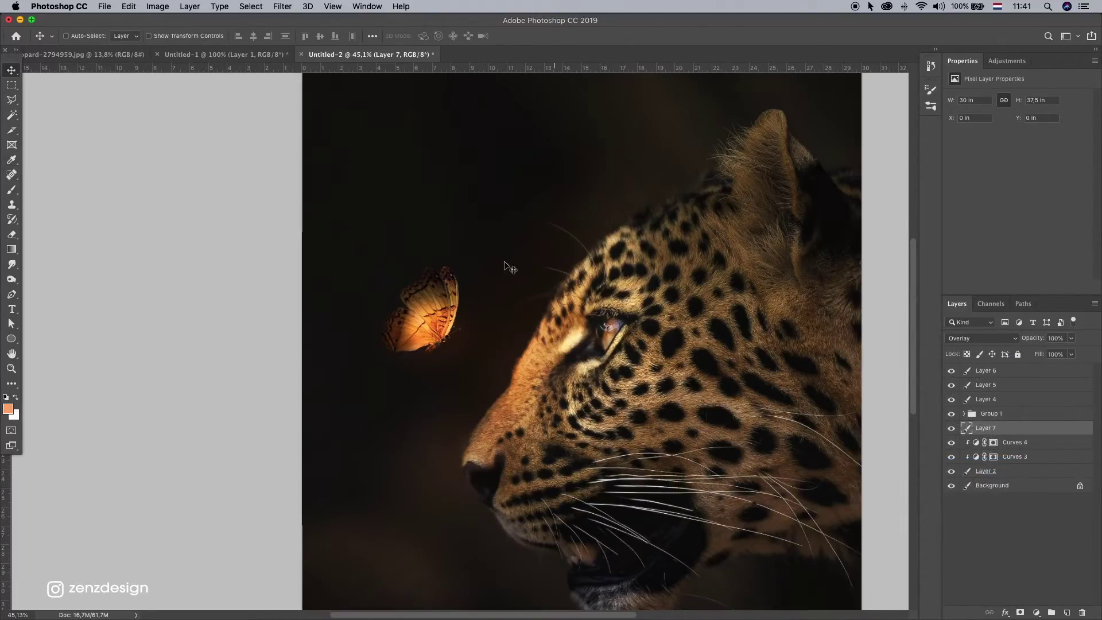
- Try brightening the leopard's eye with a 60 px Dodge brush on Midtones at 43% exposure, then undo it
{"action": "left_click_drag", "start_coordinate": [505, 262], "coordinate": [392, 248]}
{"action": "right_click", "coordinate": [12, 280]}
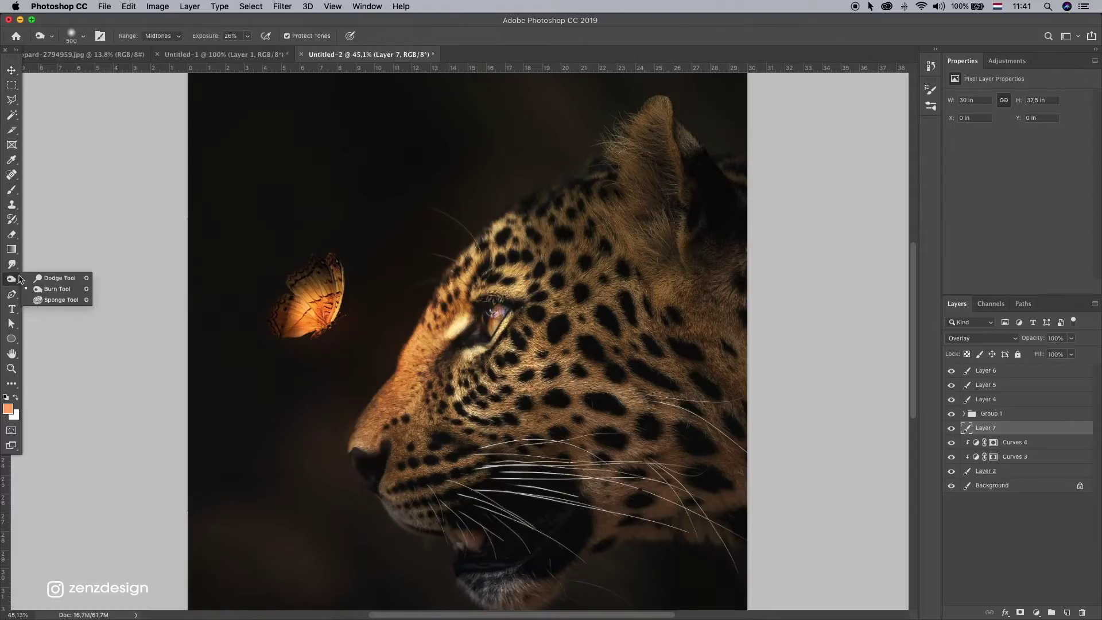
{"action": "left_click", "coordinate": [52, 278]}
{"action": "key", "text": "bracketleft"}
{"action": "key", "text": "bracketleft"}
{"action": "key", "text": "bracketleft"}
{"action": "key", "text": "bracketleft"}
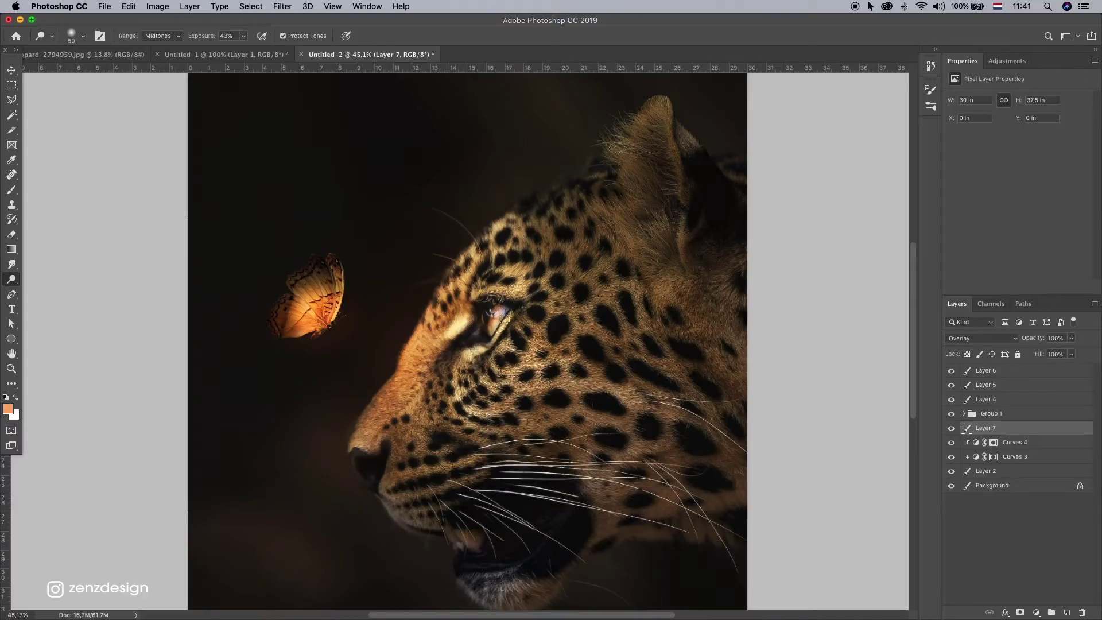
{"action": "key", "text": "super+z"}
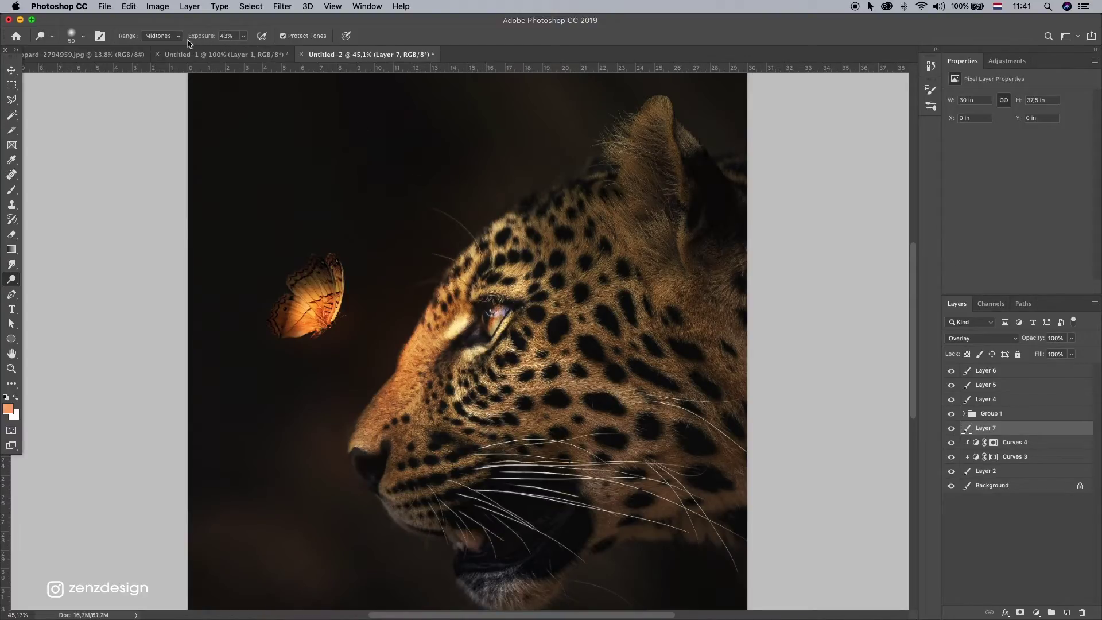
- Lower the Dodge exposure to 24%, try a dab on the leopard's eye, and undo it
{"action": "left_click", "coordinate": [179, 37]}
{"action": "left_click", "coordinate": [183, 37]}
{"action": "left_click", "coordinate": [242, 37]}
{"action": "left_click", "coordinate": [495, 313]}
{"action": "key", "text": "super+z"}
{"action": "scroll", "coordinate": [631, 290], "scroll_direction": "down", "scroll_amount": 3}
{"action": "scroll", "coordinate": [631, 290], "scroll_direction": "left", "scroll_amount": 1}
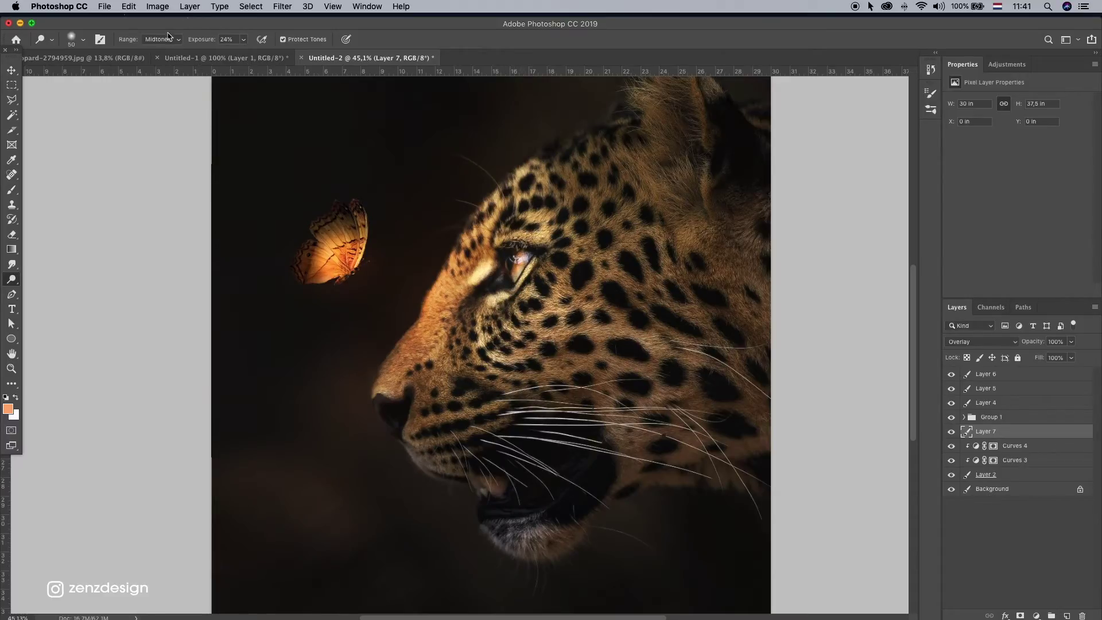
- Try a Dodge stroke on Midtones at 24% exposure along the leopard's muzzle, then undo it
{"action": "left_click", "coordinate": [11, 282]}
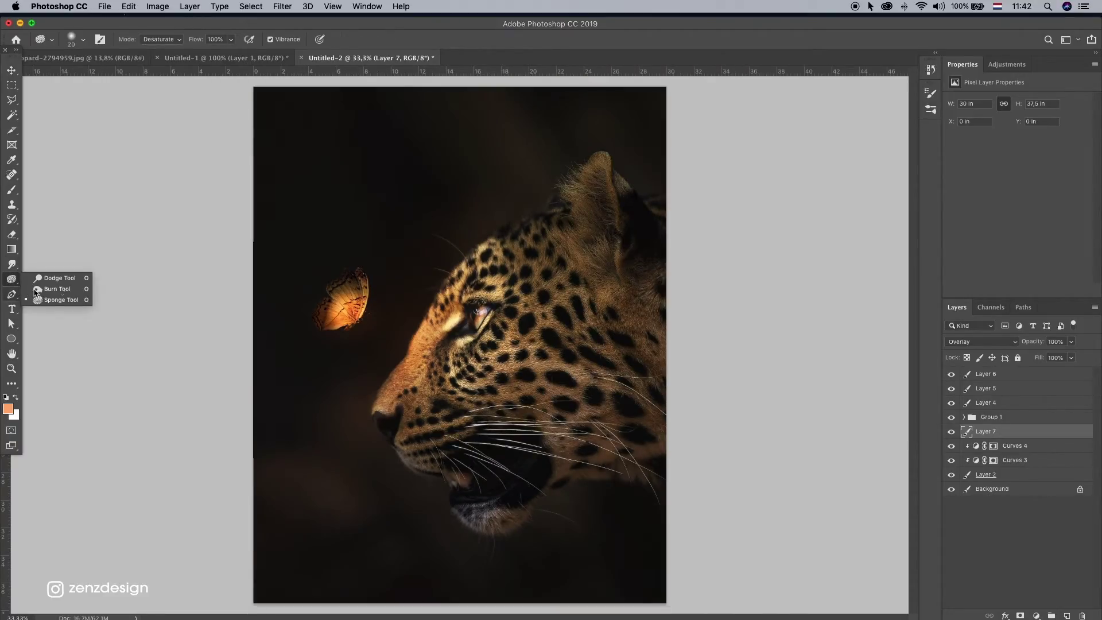
{"action": "left_click", "coordinate": [56, 278]}
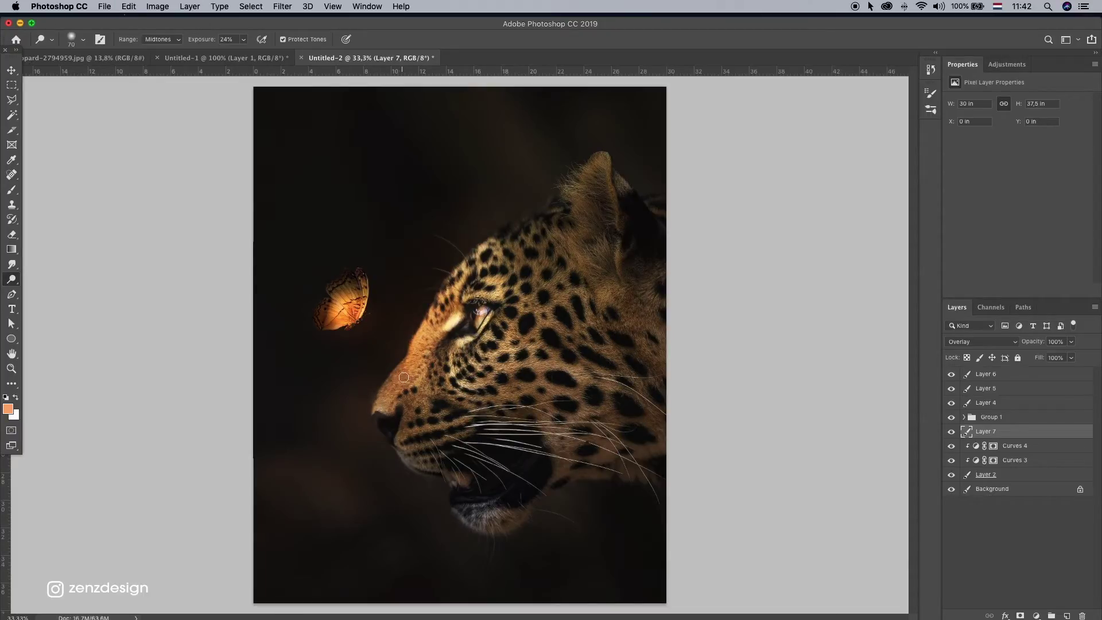
{"action": "left_click_drag", "start_coordinate": [404, 369], "coordinate": [393, 358]}
{"action": "key", "text": "super+z"}
- Set the Dodge tool to Highlights at 46% exposure, try strokes along the leopard's muzzle bridge, and undo them
{"action": "left_click_drag", "start_coordinate": [244, 39], "coordinate": [253, 53]}
{"action": "left_click", "coordinate": [171, 40]}
{"action": "left_click", "coordinate": [174, 50]}
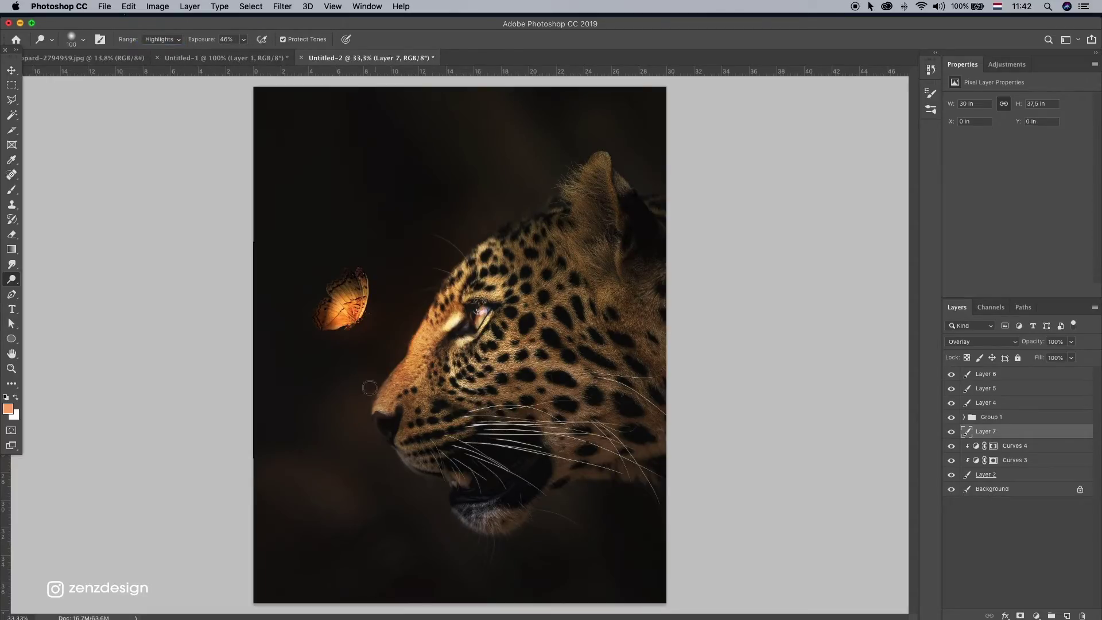
{"action": "left_click_drag", "start_coordinate": [394, 373], "coordinate": [419, 326]}
{"action": "mouse_move", "coordinate": [418, 326]}
{"action": "left_mouse_down"}
{"action": "mouse_move", "coordinate": [377, 389]}
{"action": "mouse_move", "coordinate": [423, 342]}
{"action": "left_mouse_up"}
{"action": "key", "text": "super+z"}
{"action": "key", "text": "super+z"}
- Try further Dodge strokes from the leopard's brow down to its nose, undoing each one
{"action": "left_click_drag", "start_coordinate": [421, 342], "coordinate": [384, 386]}
{"action": "key", "text": "super+z"}
{"action": "key", "text": "super+z"}
{"action": "mouse_move", "coordinate": [409, 347]}
{"action": "left_mouse_down"}
{"action": "mouse_move", "coordinate": [429, 323]}
{"action": "mouse_move", "coordinate": [410, 350]}
{"action": "left_mouse_up"}
{"action": "key", "text": "super+z"}
- Dodge the highlights from the leopard's brow down to its nose with a 90 px brush at 29% exposure
{"action": "left_click", "coordinate": [243, 39]}
{"action": "left_click_drag", "start_coordinate": [242, 55], "coordinate": [233, 55]}
{"action": "left_click", "coordinate": [257, 32]}
{"action": "key", "text": "["}
{"action": "mouse_move", "coordinate": [426, 344]}
{"action": "left_mouse_down"}
{"action": "mouse_move", "coordinate": [391, 385]}
{"action": "mouse_move", "coordinate": [430, 312]}
{"action": "left_mouse_up"}
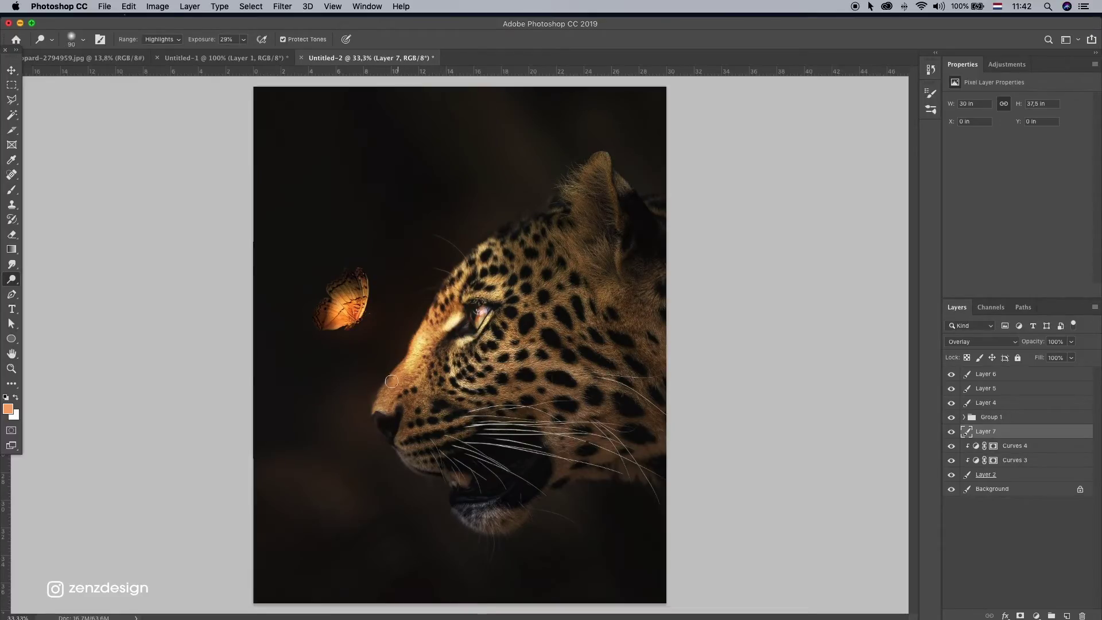
{"action": "mouse_move", "coordinate": [389, 383]}
{"action": "left_mouse_down"}
{"action": "mouse_move", "coordinate": [445, 327]}
{"action": "mouse_move", "coordinate": [414, 351]}
{"action": "mouse_move", "coordinate": [457, 282]}
{"action": "mouse_move", "coordinate": [401, 389]}
{"action": "left_mouse_up"}
{"action": "scroll", "coordinate": [391, 396], "scroll_direction": "down", "scroll_amount": 6}
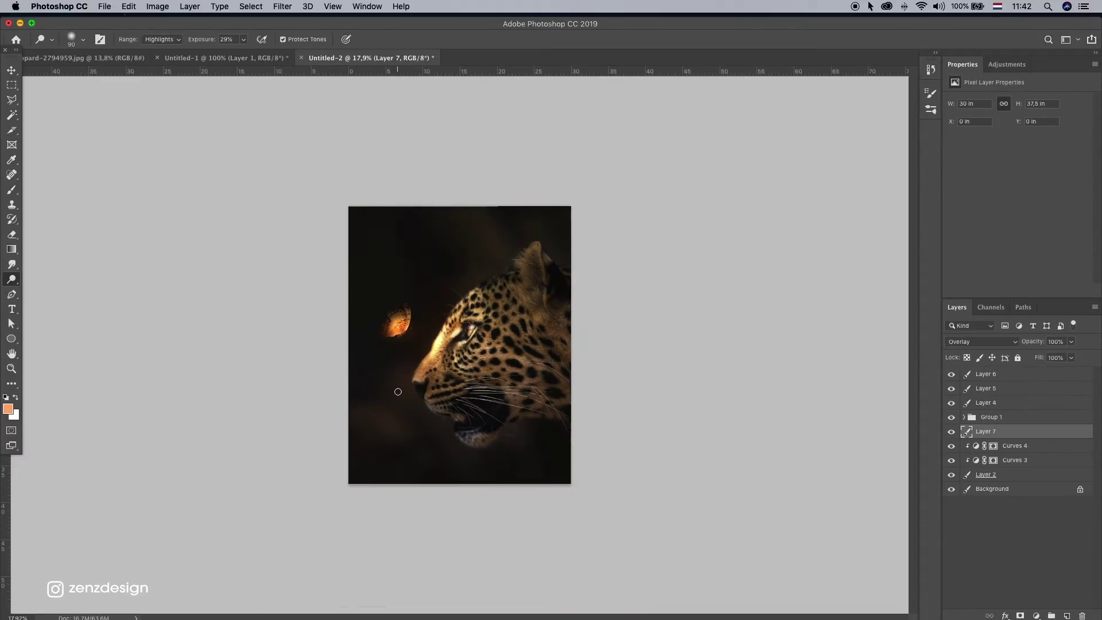
{"action": "scroll", "coordinate": [408, 388], "scroll_direction": "down", "scroll_amount": 2}
{"action": "scroll", "coordinate": [408, 387], "scroll_direction": "up", "scroll_amount": 8}
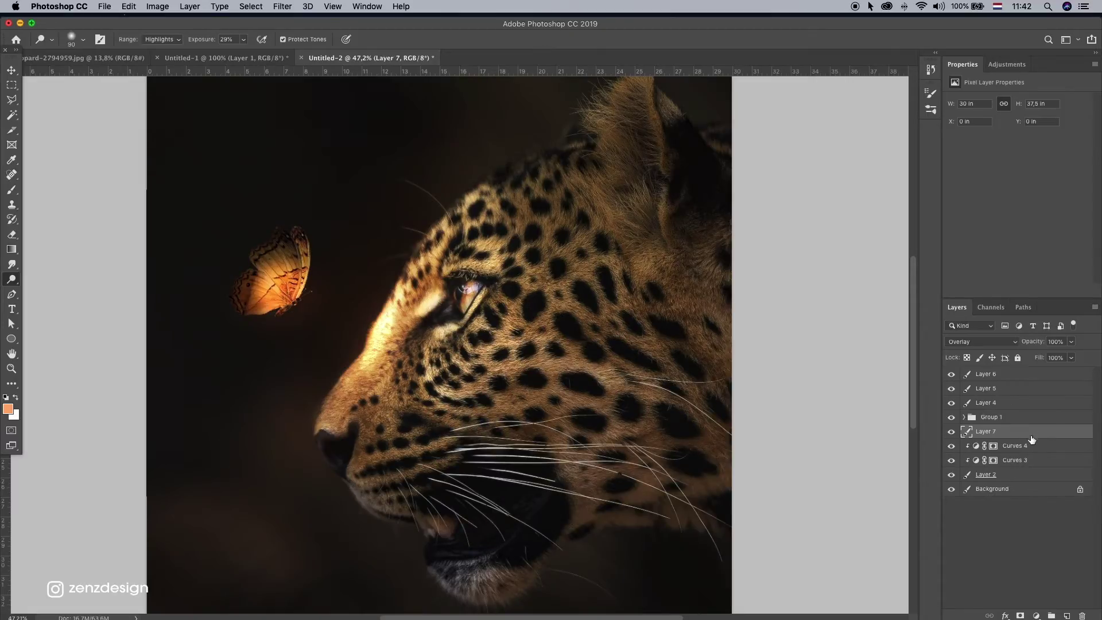
- Add a new layer above the butterfly's glow layer, Layer 4, and fill it with neutral 50% gray
{"action": "left_click", "coordinate": [984, 392]}
{"action": "left_click", "coordinate": [952, 403]}
{"action": "left_click", "coordinate": [952, 403]}
{"action": "left_click", "coordinate": [990, 404]}
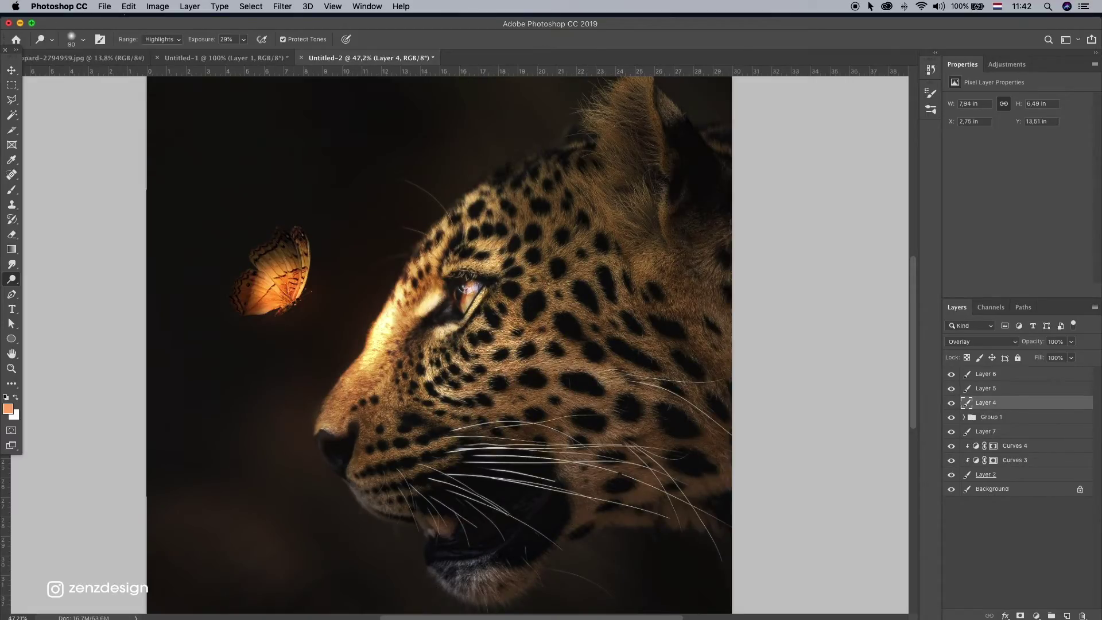
{"action": "left_click", "coordinate": [1068, 615]}
{"action": "left_click", "coordinate": [128, 6]}
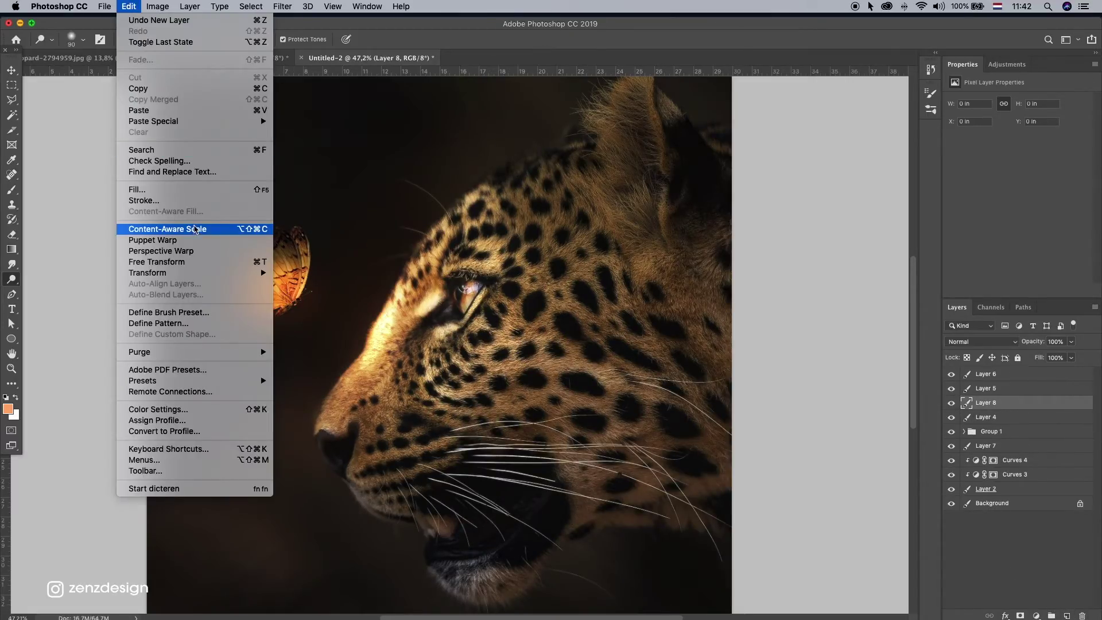
{"action": "left_click", "coordinate": [199, 195]}
{"action": "left_click", "coordinate": [858, 335]}
{"action": "key", "text": "o"}
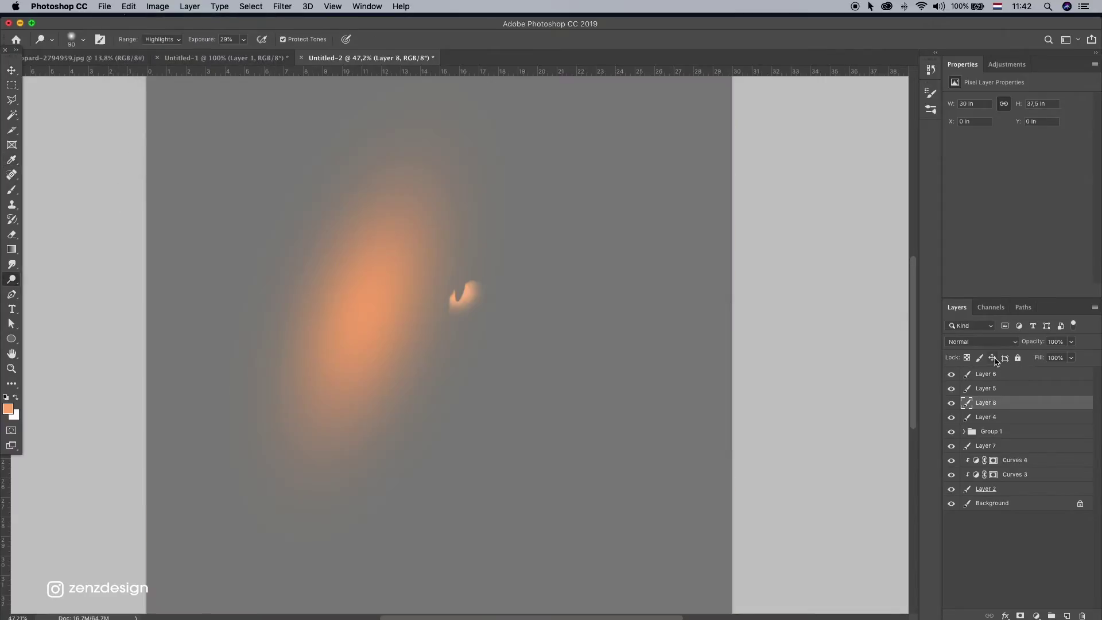
- Expand the butterfly's layer group, Group 1, hiding the gray layer temporarily to check the group's contents
{"action": "left_click", "coordinate": [951, 403]}
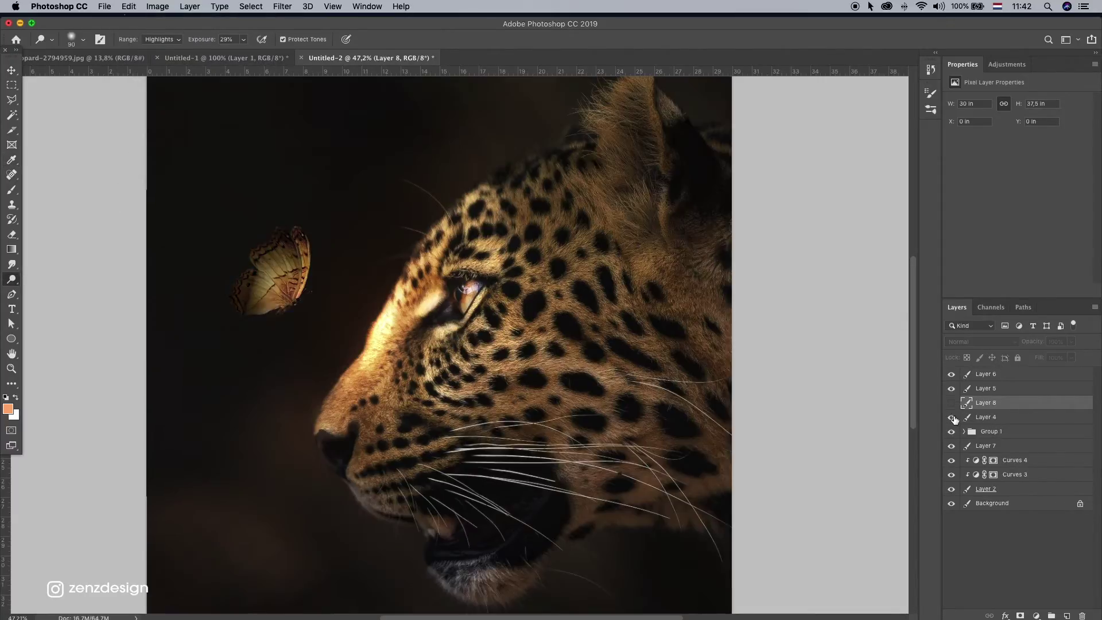
{"action": "left_click", "coordinate": [951, 431]}
{"action": "left_click", "coordinate": [951, 431]}
{"action": "left_click", "coordinate": [970, 431]}
{"action": "left_click", "coordinate": [963, 431]}
{"action": "left_click", "coordinate": [983, 407]}
{"action": "left_click", "coordinate": [951, 402]}
- Move the gray layer to the top of Group 1, clip it to the butterfly, and set its blend mode to Overlay
{"action": "left_click_drag", "start_coordinate": [976, 404], "coordinate": [992, 437]}
{"action": "right_click", "coordinate": [997, 432]}
{"action": "left_click", "coordinate": [887, 336]}
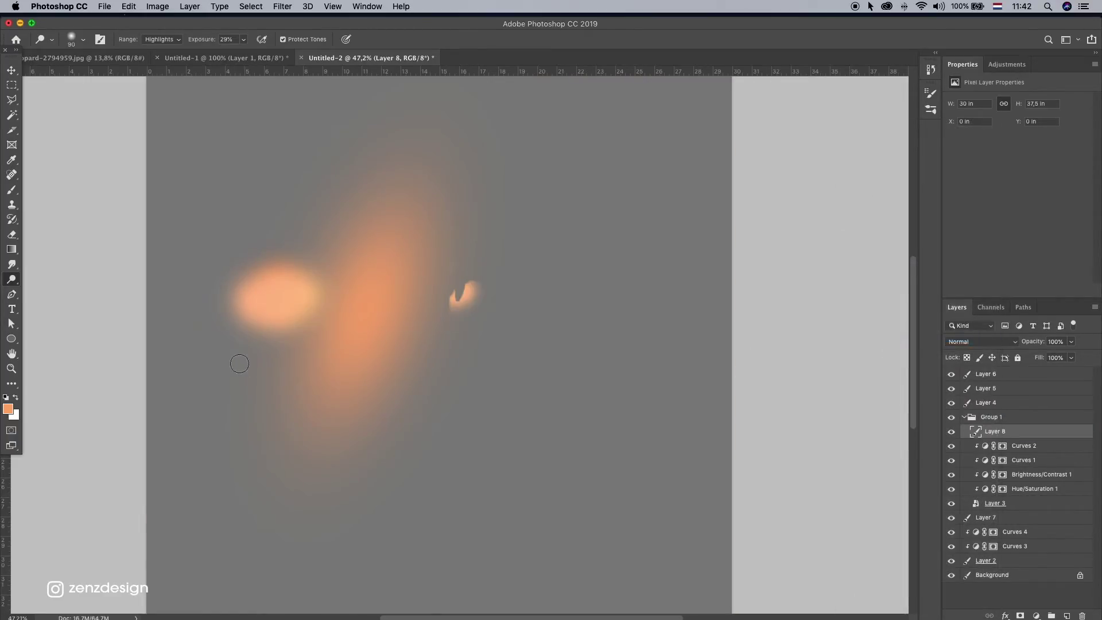
{"action": "left_click", "coordinate": [991, 350]}
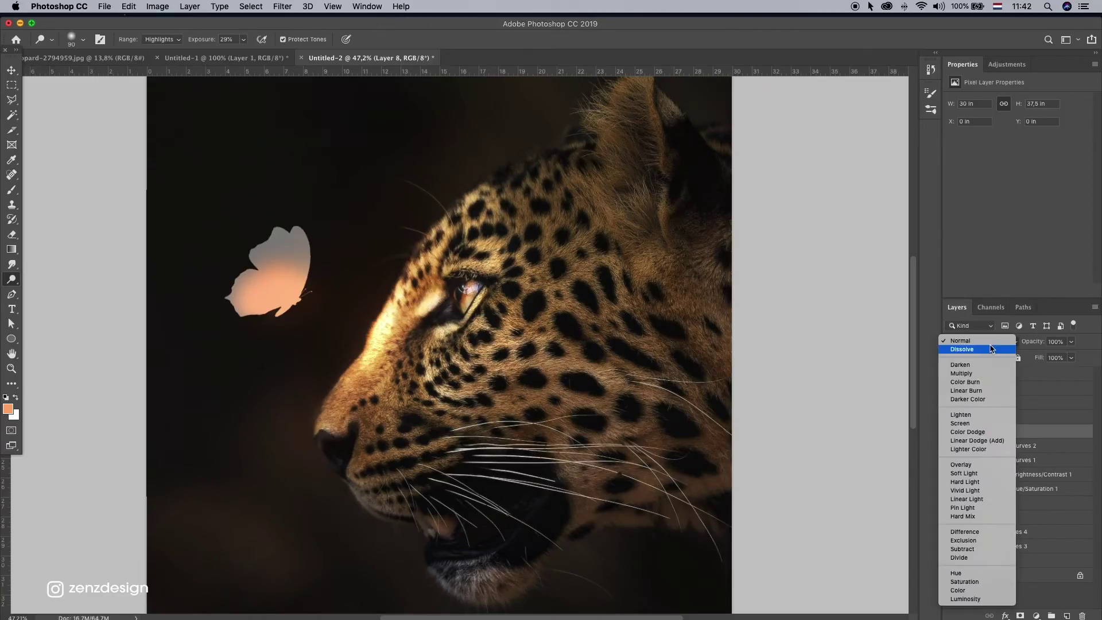
{"action": "left_click", "coordinate": [970, 467]}
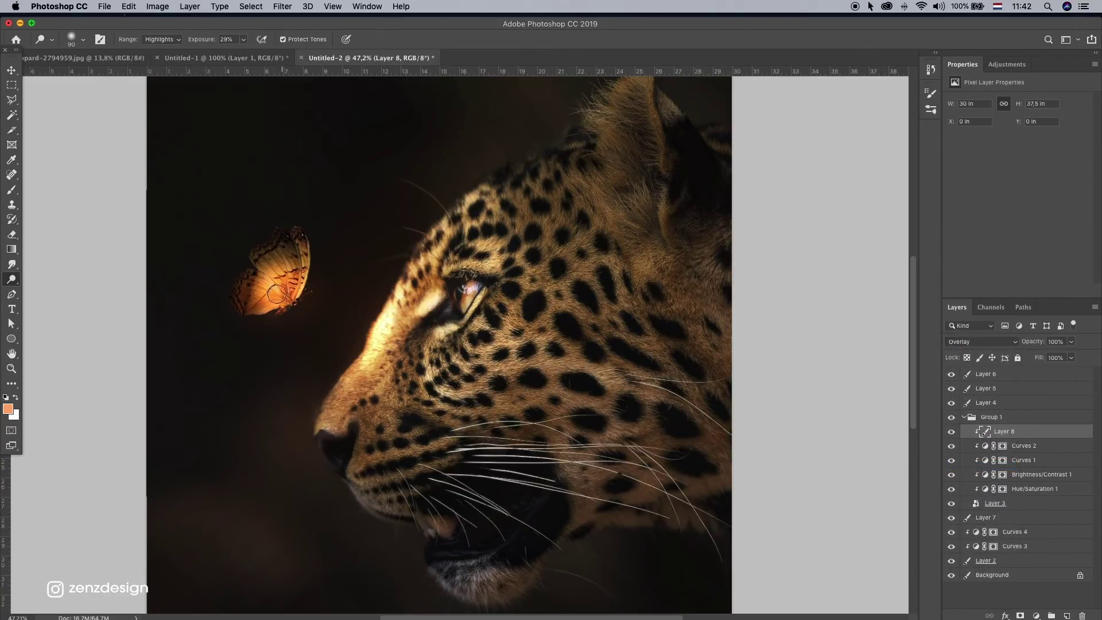
- Try dodging the butterfly's wings with the 90 px brush and undo the strokes
{"action": "mouse_move", "coordinate": [277, 293]}
{"action": "left_mouse_down"}
{"action": "mouse_move", "coordinate": [267, 308]}
{"action": "mouse_move", "coordinate": [303, 278]}
{"action": "left_mouse_up"}
{"action": "key", "text": "super+z"}
{"action": "key", "text": "super+z"}
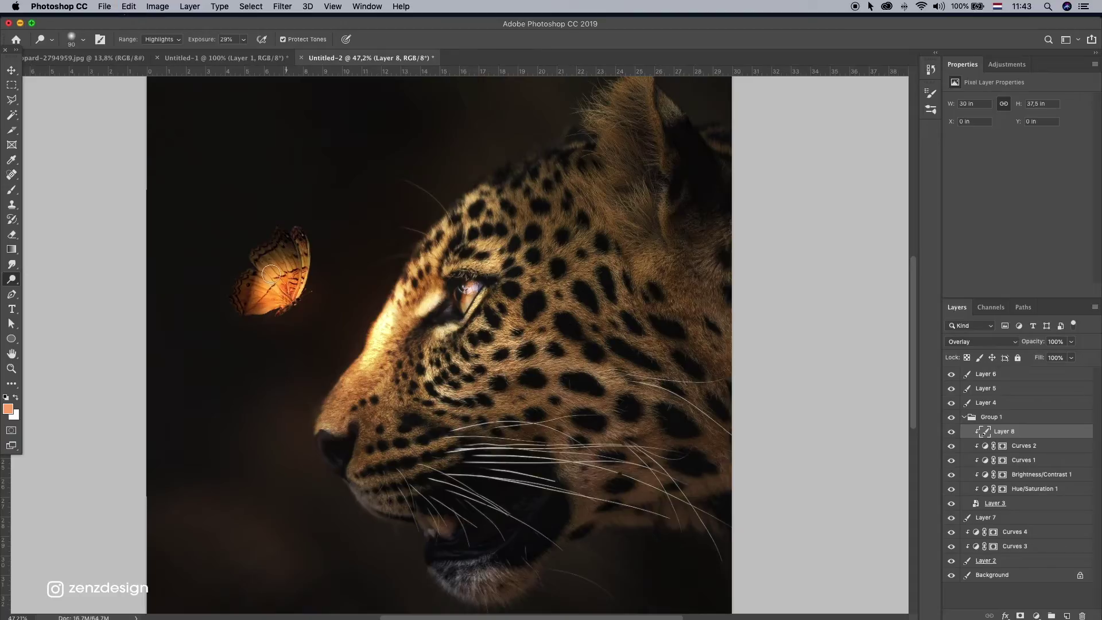
{"action": "key", "text": "super+z"}
- Dodge the butterfly's lower wing near the body with a 150 px brush and check the glow against the whole composite
{"action": "key", "text": "]"}
{"action": "key", "text": "]"}
{"action": "left_click_drag", "start_coordinate": [287, 299], "coordinate": [283, 299]}
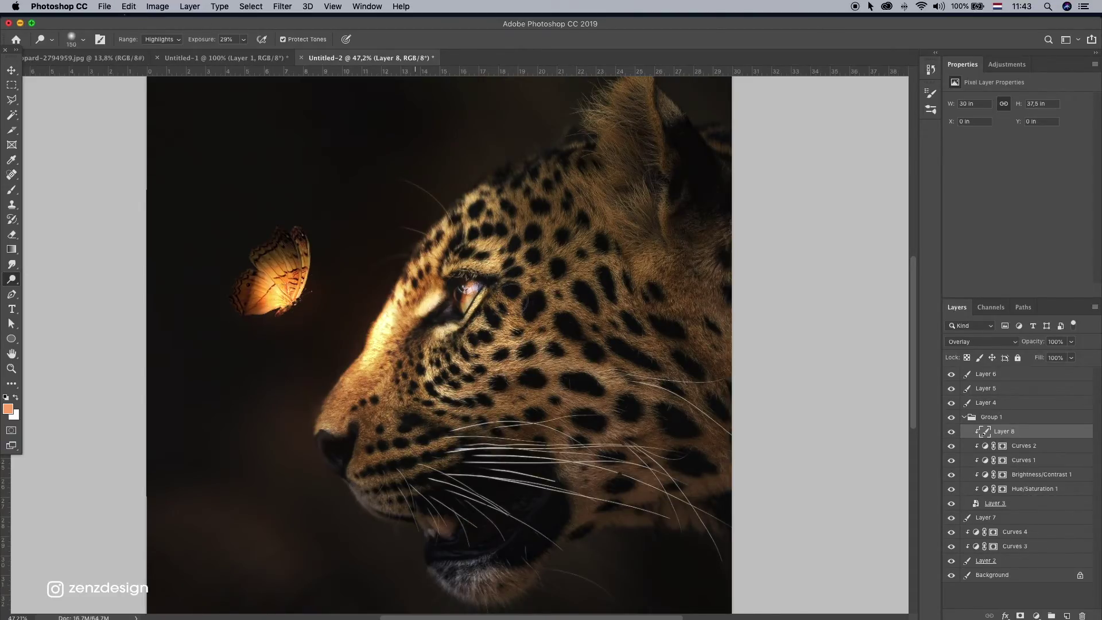
{"action": "scroll", "coordinate": [434, 332], "scroll_direction": "down", "scroll_amount": 5}
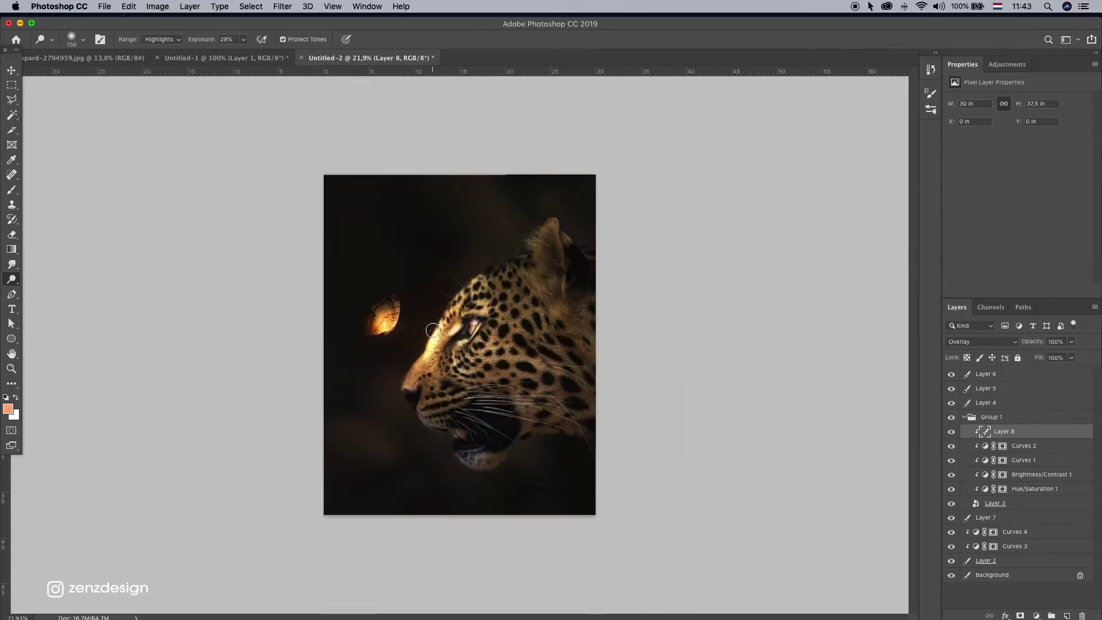
{"action": "scroll", "coordinate": [434, 331], "scroll_direction": "up", "scroll_amount": 5}
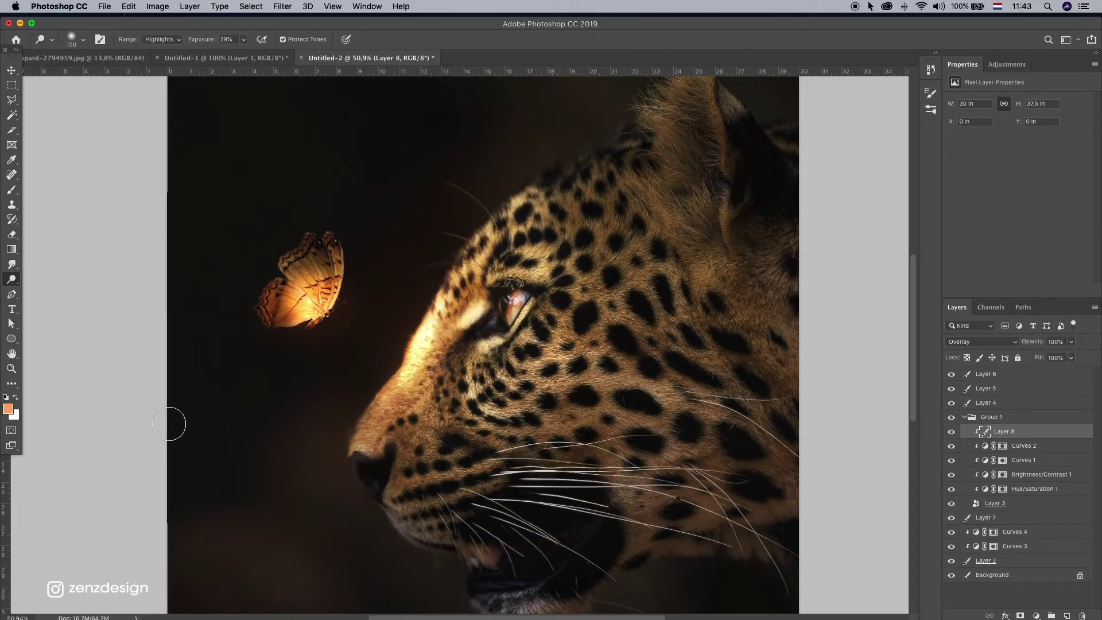
{"action": "scroll", "coordinate": [172, 423], "scroll_direction": "down", "scroll_amount": 3}
{"action": "scroll", "coordinate": [362, 382], "scroll_direction": "up", "scroll_amount": 1}
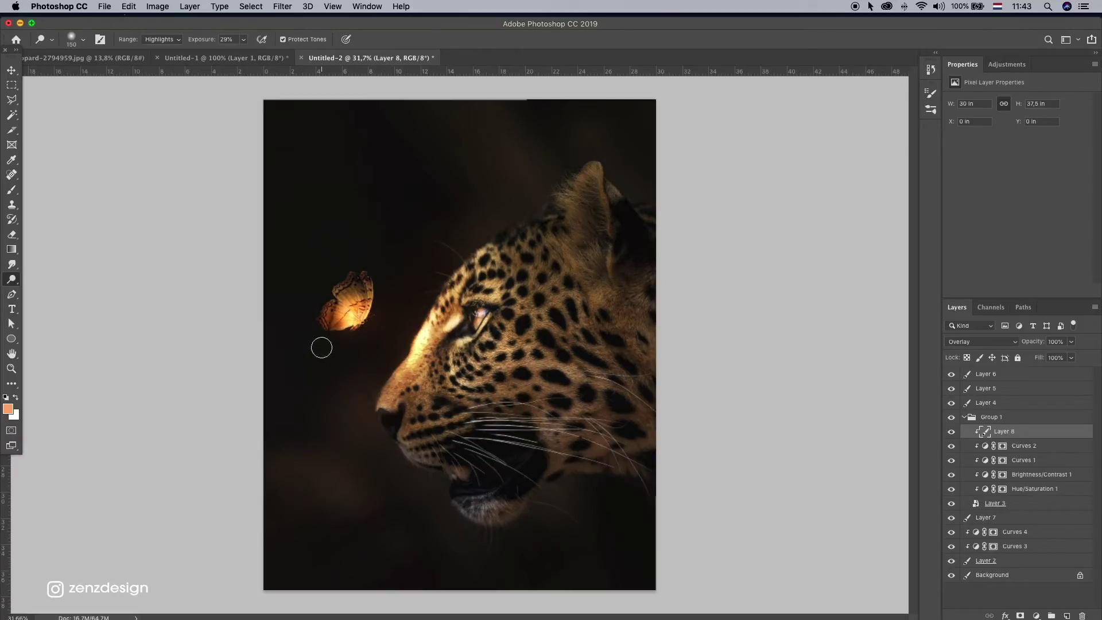
{"action": "scroll", "coordinate": [320, 350], "scroll_direction": "down", "scroll_amount": 6}
{"action": "scroll", "coordinate": [310, 369], "scroll_direction": "up", "scroll_amount": 6}
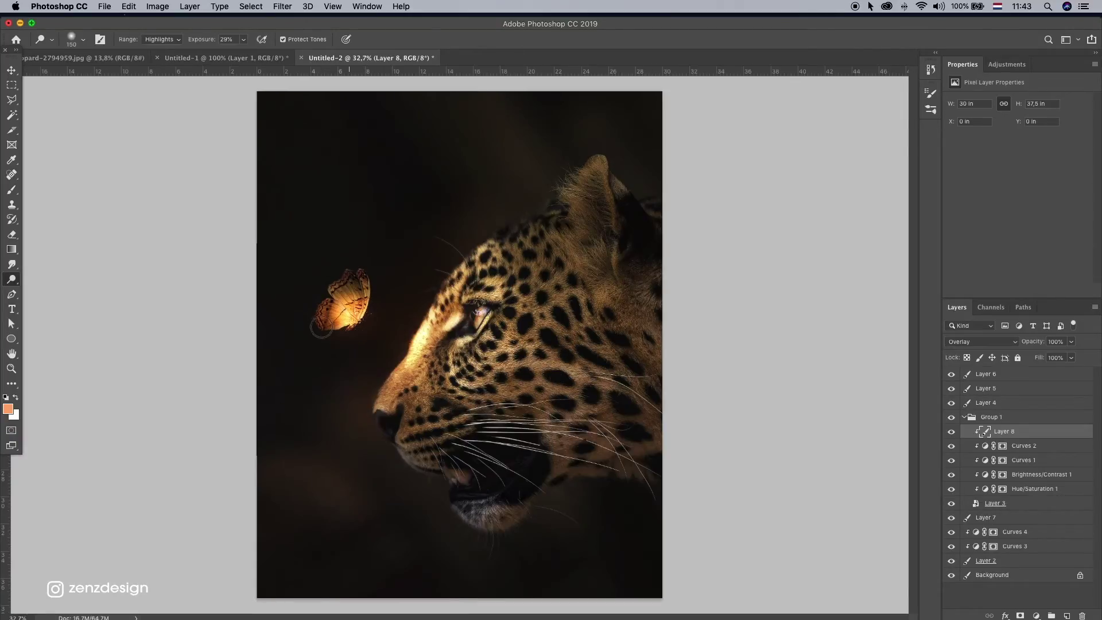
- Check the leopard's Layer 2 by toggling its visibility and add a Hue/Saturation adjustment clipped directly above it
{"action": "left_click", "coordinate": [952, 561]}
{"action": "left_click", "coordinate": [974, 561]}
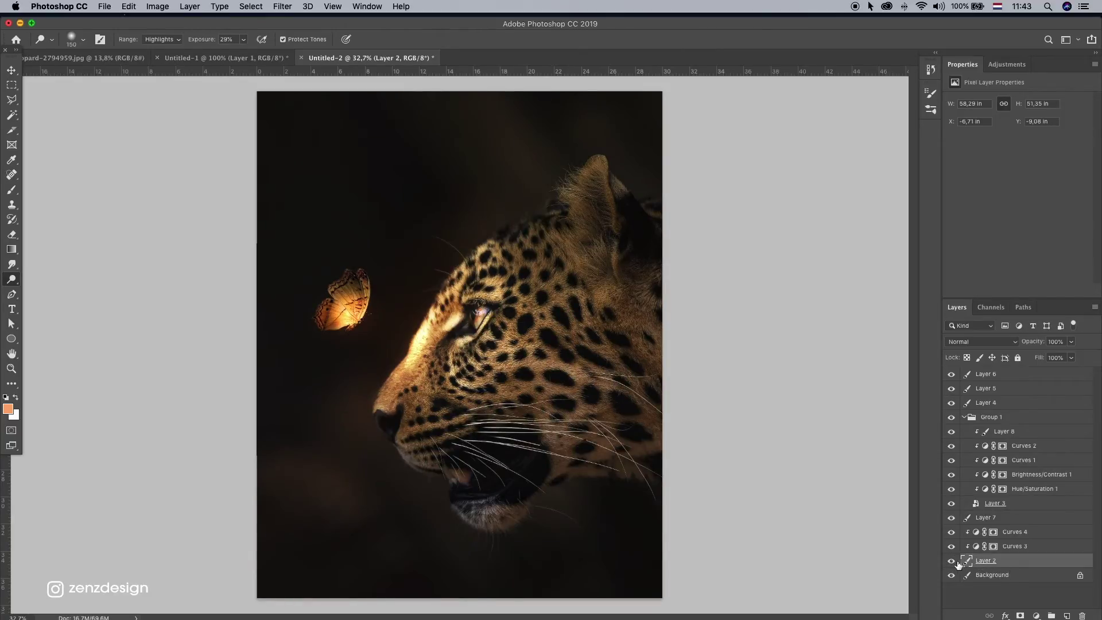
{"action": "left_click", "coordinate": [951, 562], "text": "alt"}
{"action": "left_click", "coordinate": [951, 562], "text": "alt"}
{"action": "left_click", "coordinate": [1036, 615]}
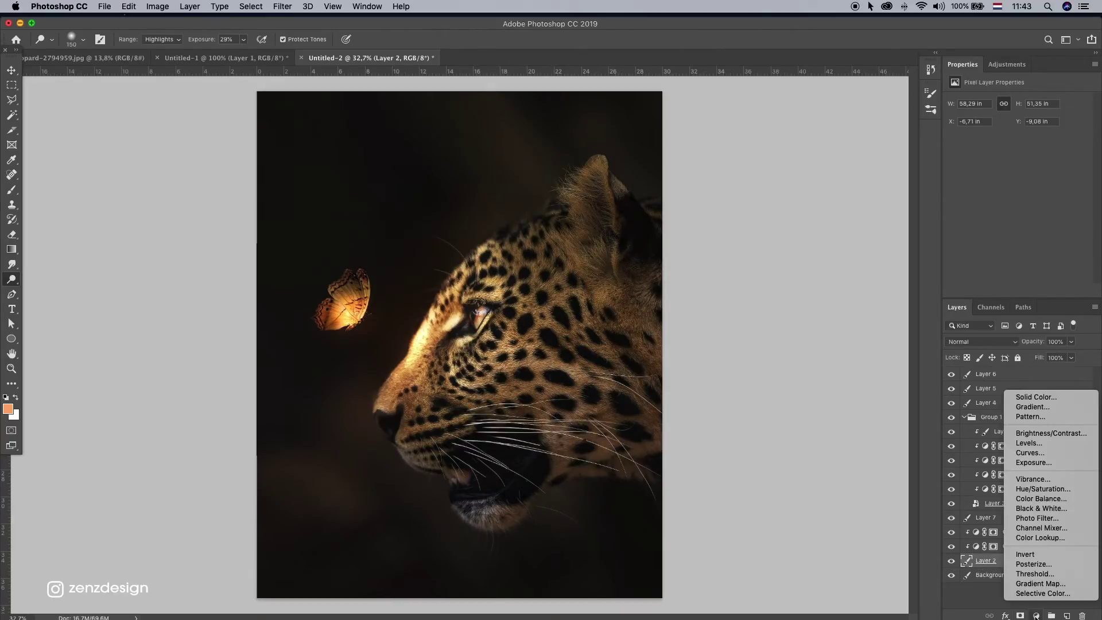
{"action": "left_click", "coordinate": [1039, 489]}
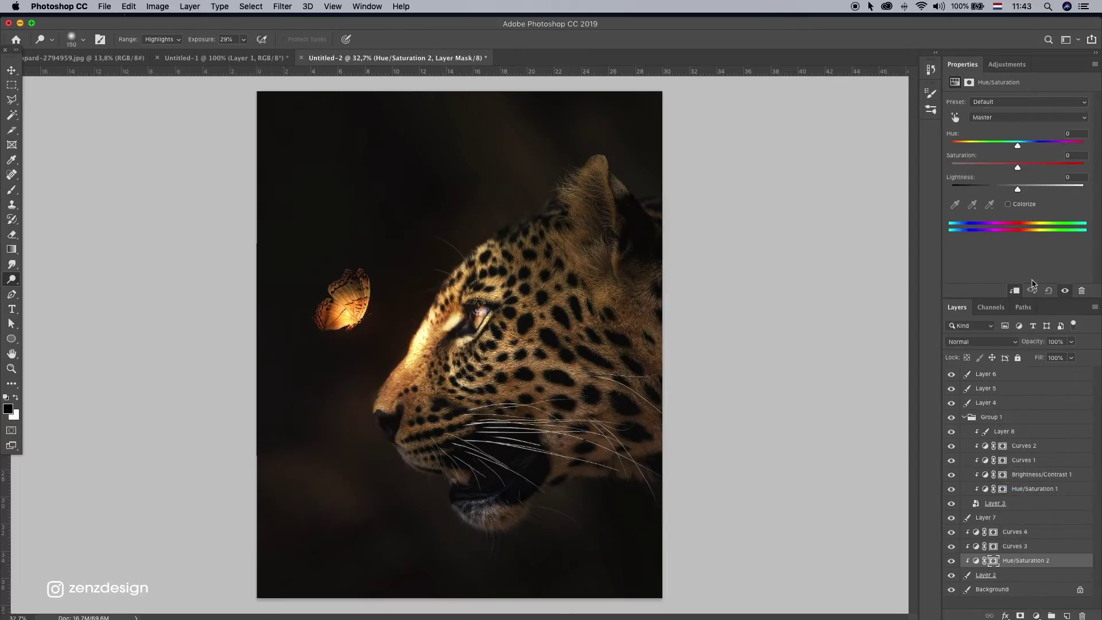
- Reduce the leopard's saturation to -8 in the Hue/Saturation adjustment, judging the colour against the whole composite
{"action": "left_click_drag", "start_coordinate": [1014, 164], "coordinate": [1000, 167]}
{"action": "scroll", "coordinate": [832, 296], "scroll_direction": "down", "scroll_amount": 5}
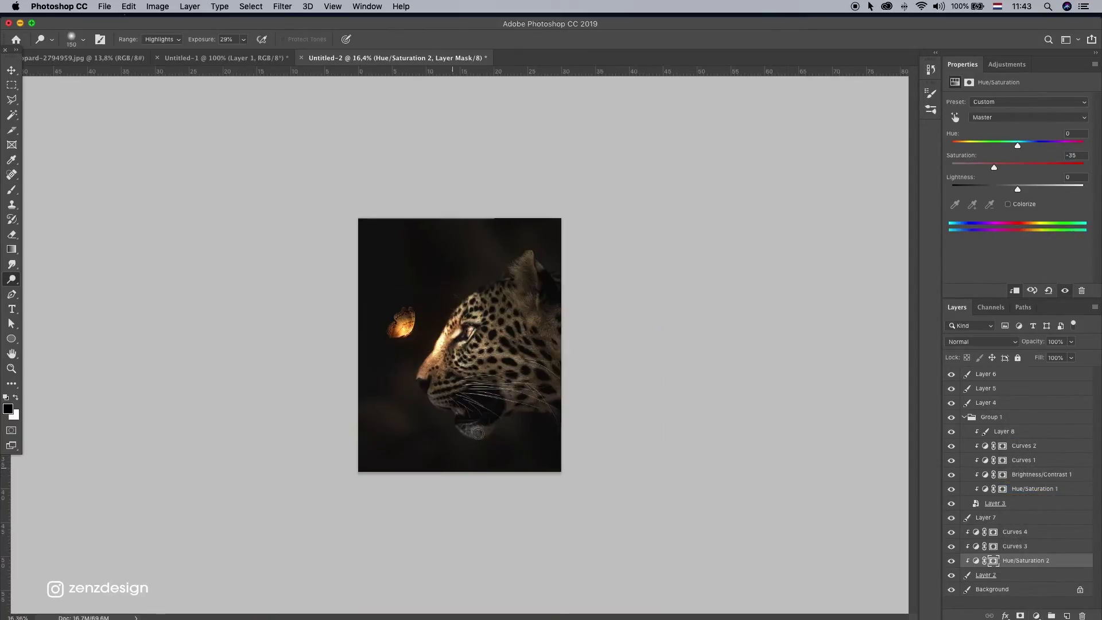
{"action": "scroll", "coordinate": [832, 295], "scroll_direction": "up", "scroll_amount": 5}
{"action": "left_click_drag", "start_coordinate": [994, 167], "coordinate": [1021, 171]}
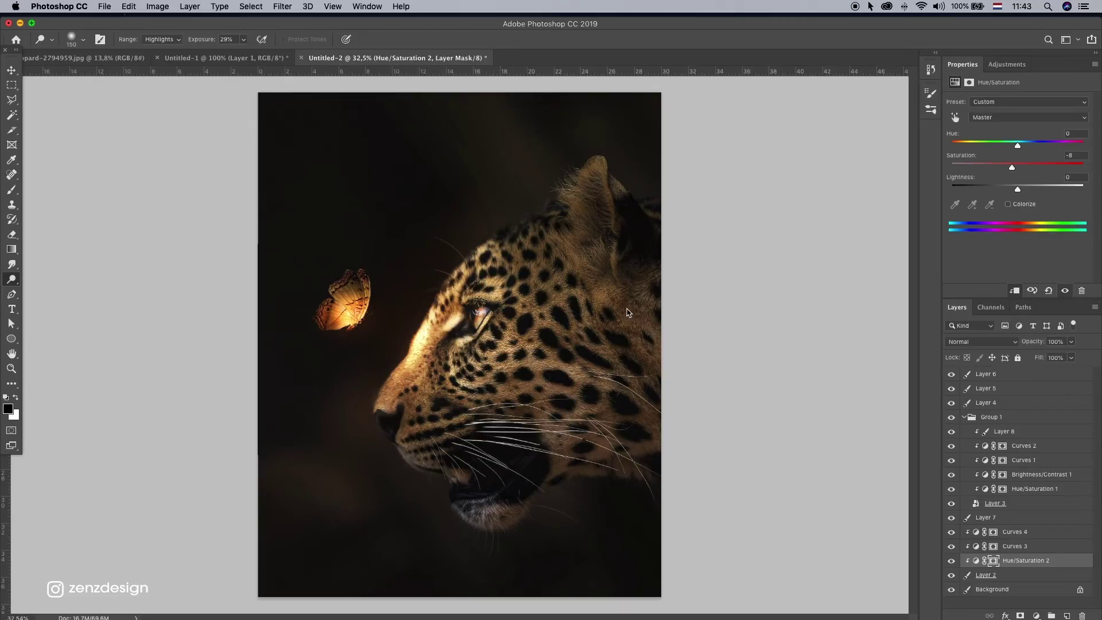
{"action": "scroll", "coordinate": [623, 301], "scroll_direction": "down", "scroll_amount": 5}
{"action": "scroll", "coordinate": [529, 341], "scroll_direction": "up", "scroll_amount": 5}
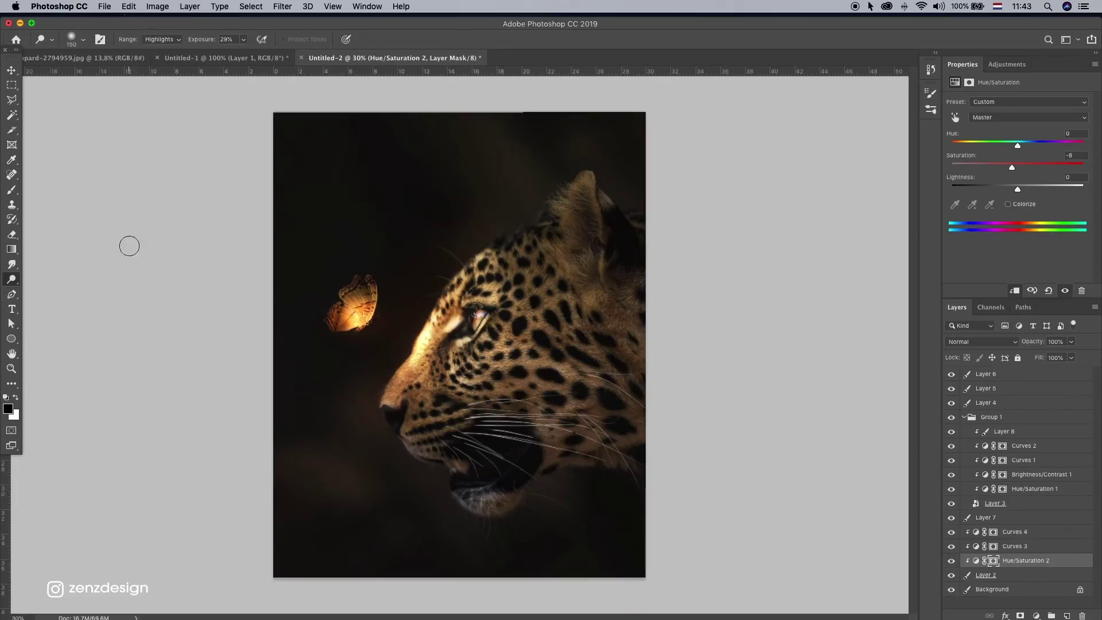
- Toggle Layer 6 to check its orange glow on the leopard's face, and duplicate that Overlay layer
{"action": "left_click", "coordinate": [12, 70]}
{"action": "left_click", "coordinate": [600, 297], "text": "super"}
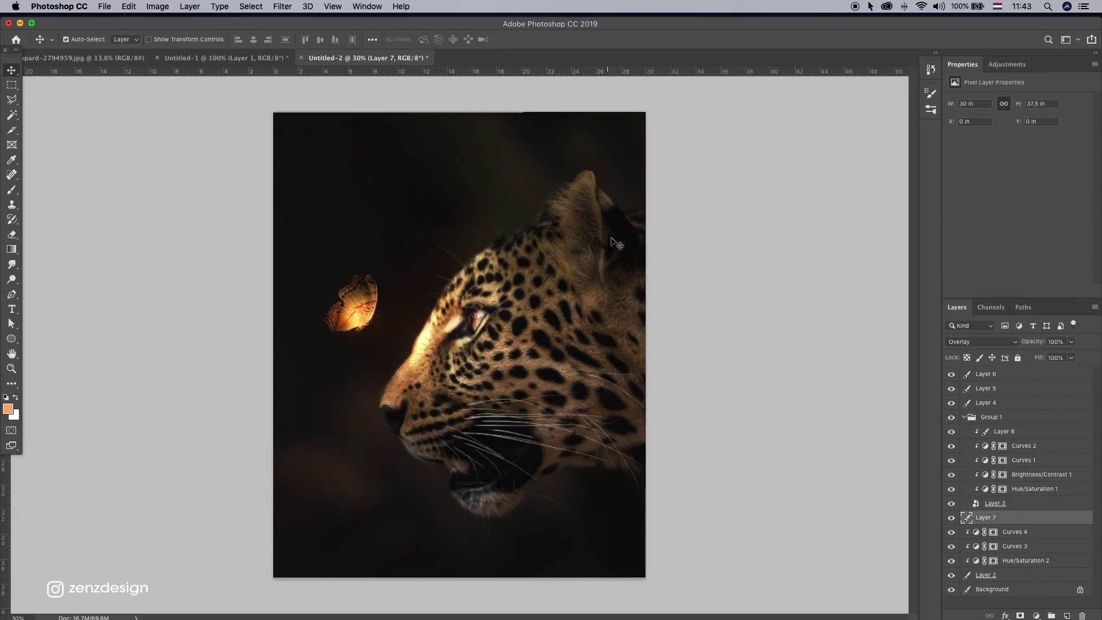
{"action": "left_click", "coordinate": [951, 376]}
{"action": "left_click", "coordinate": [952, 376]}
{"action": "left_click", "coordinate": [1001, 374]}
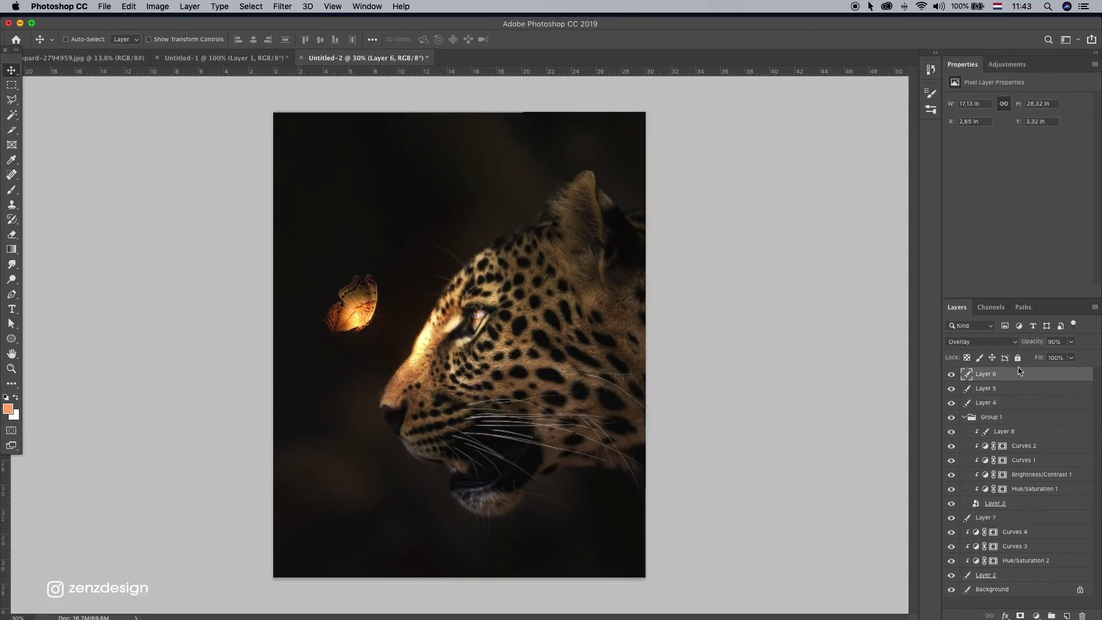
{"action": "left_click_drag", "start_coordinate": [1006, 374], "coordinate": [1067, 615]}
{"action": "scroll", "coordinate": [396, 297], "scroll_direction": "down", "scroll_amount": 3}
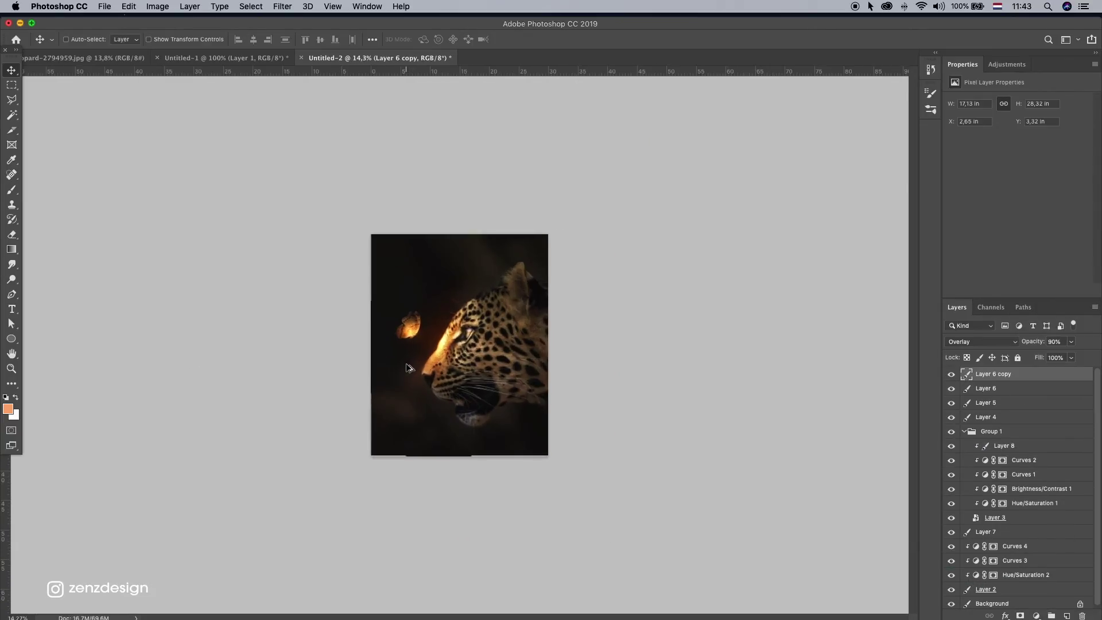
- Lower the duplicated glow layer's opacity to 42% and check the light on the leopard's face
{"action": "left_click_drag", "start_coordinate": [1071, 342], "coordinate": [1048, 358]}
{"action": "scroll", "coordinate": [501, 389], "scroll_direction": "up", "scroll_amount": 5}
{"action": "scroll", "coordinate": [417, 396], "scroll_direction": "down", "scroll_amount": 3}
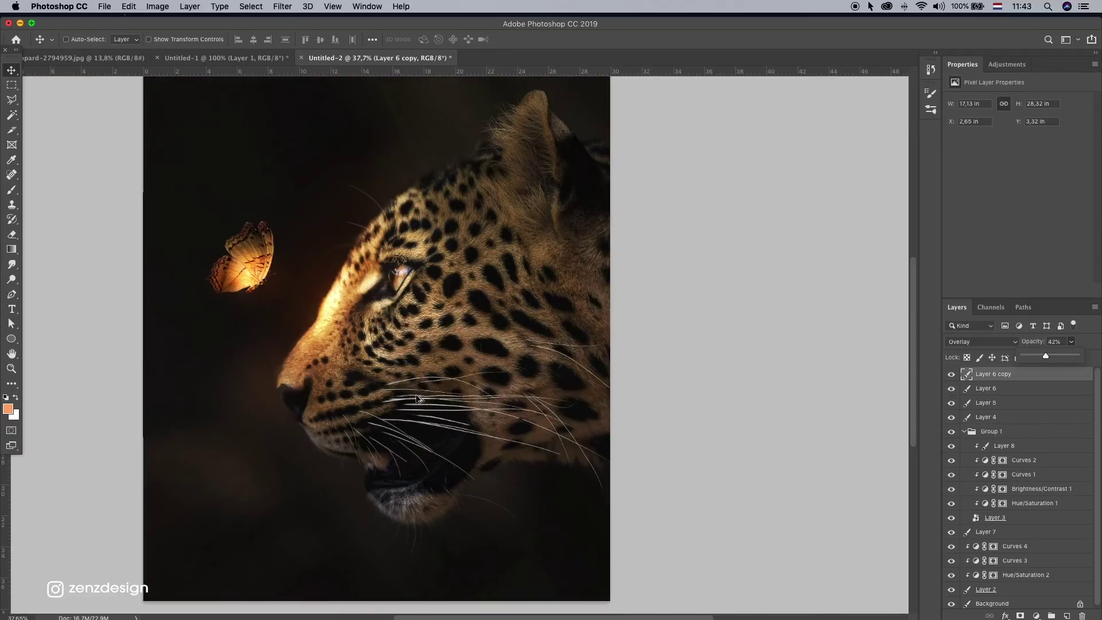
{"action": "scroll", "coordinate": [417, 396], "scroll_direction": "down", "scroll_amount": 3}
{"action": "scroll", "coordinate": [417, 396], "scroll_direction": "up", "scroll_amount": 2}
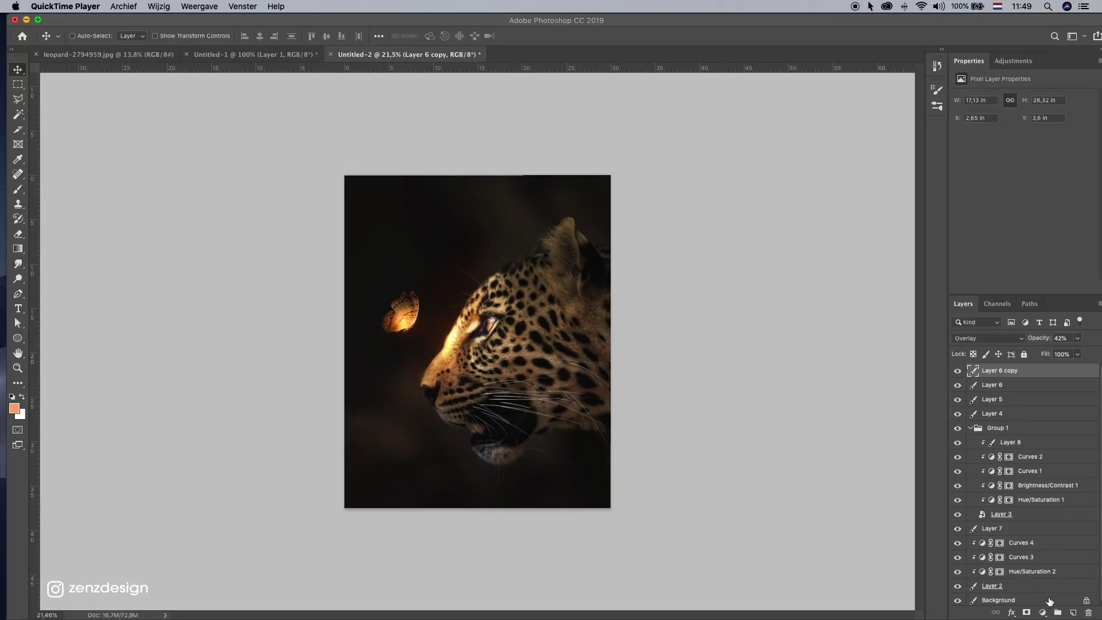
- Add a Curves adjustment above all layers, moving the white point inward and the black point to input 7, output 0
{"action": "left_click", "coordinate": [1043, 612]}
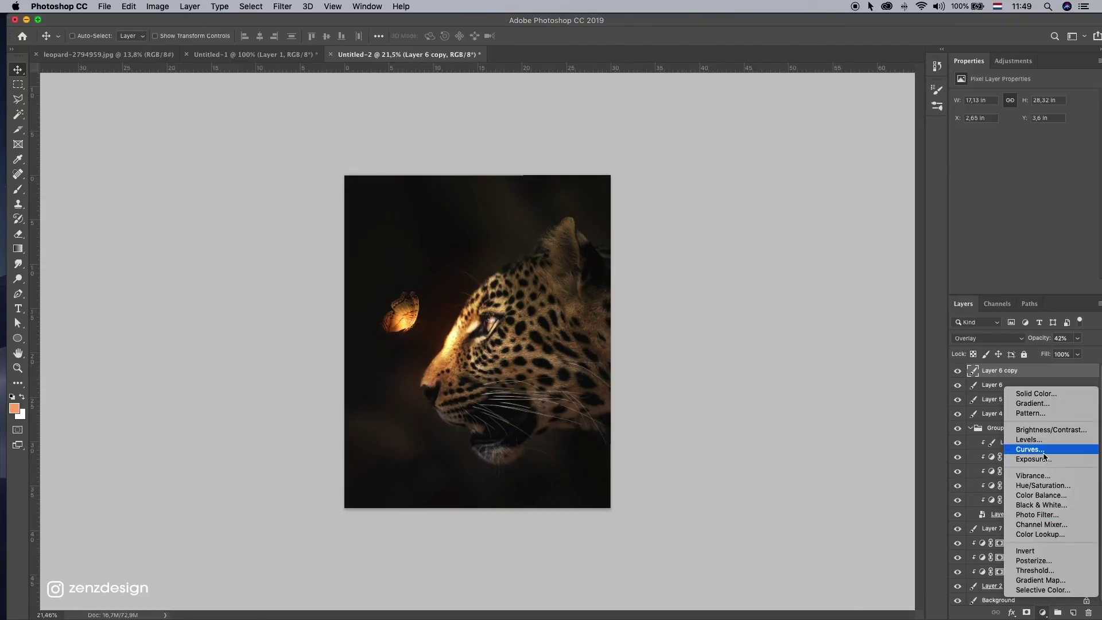
{"action": "left_click", "coordinate": [1043, 449]}
{"action": "left_click_drag", "start_coordinate": [1088, 126], "coordinate": [1078, 124]}
{"action": "left_click_drag", "start_coordinate": [982, 233], "coordinate": [984, 234]}
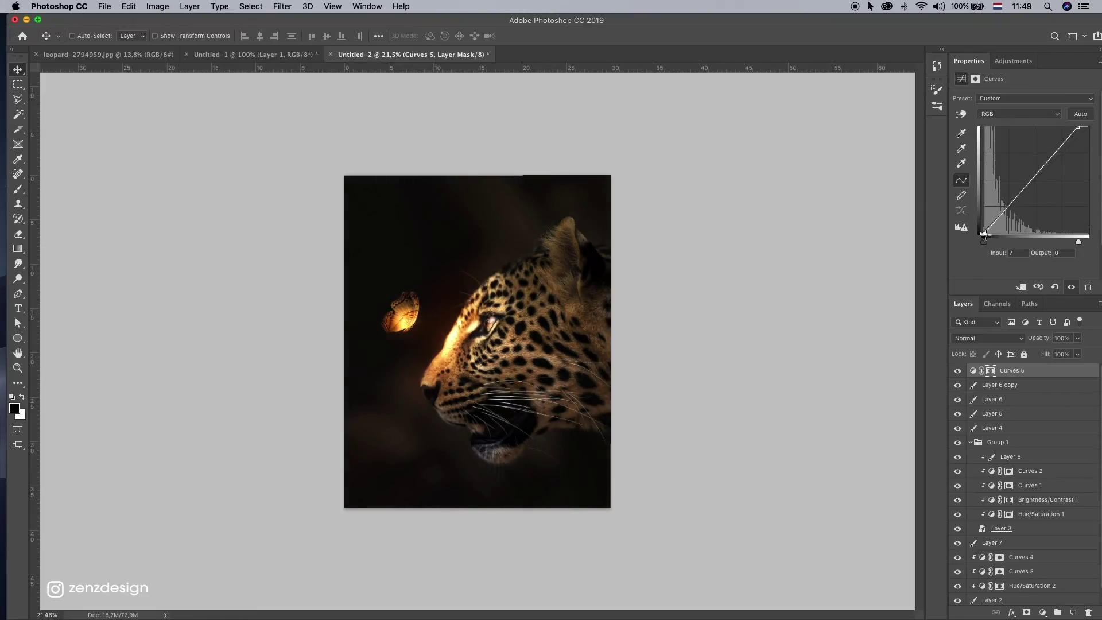
{"action": "scroll", "coordinate": [486, 356], "scroll_direction": "up", "scroll_amount": 8}
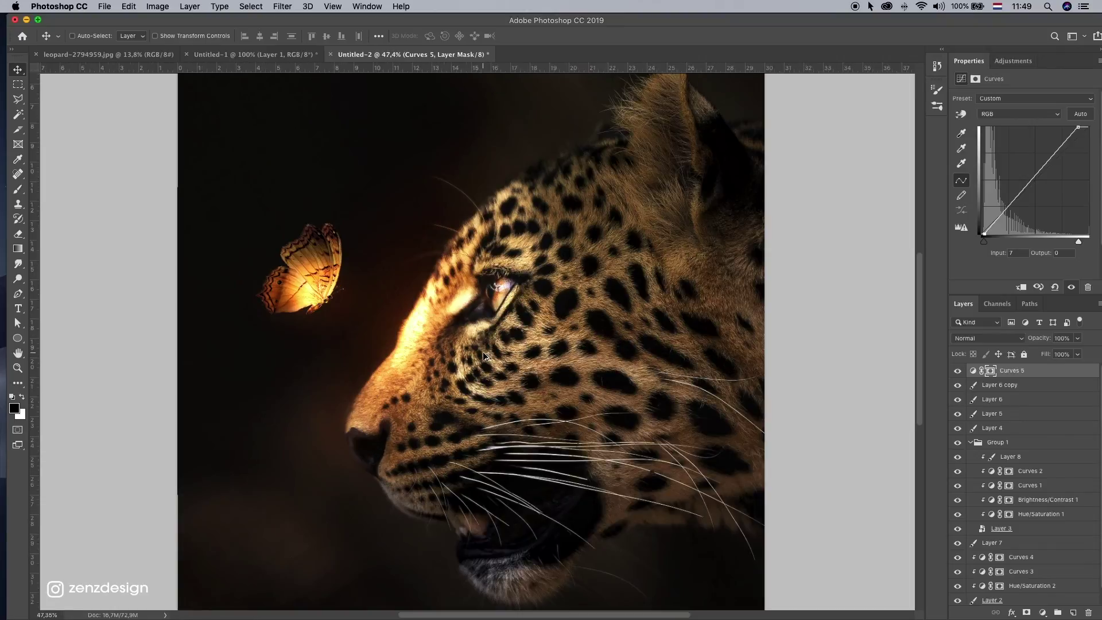
{"action": "key", "text": "super+0"}
{"action": "scroll", "coordinate": [607, 405], "scroll_direction": "down", "scroll_amount": 2}
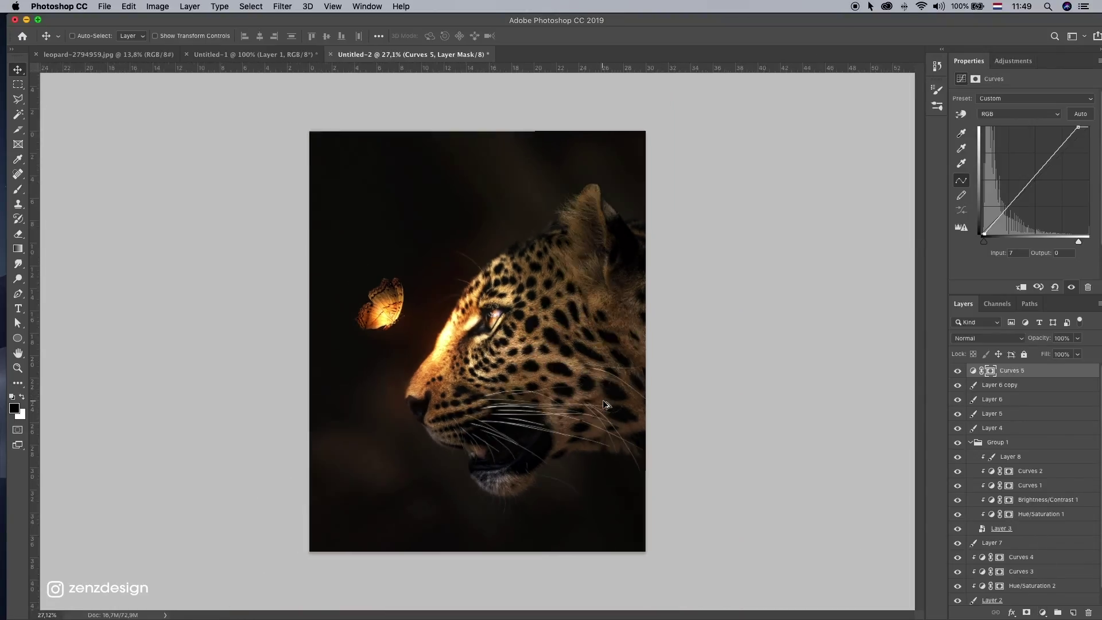
- Add a Color Balance adjustment on top with midtones at +21 toward red and -11 toward yellow, and inspect the result
{"action": "left_click", "coordinate": [1042, 612]}
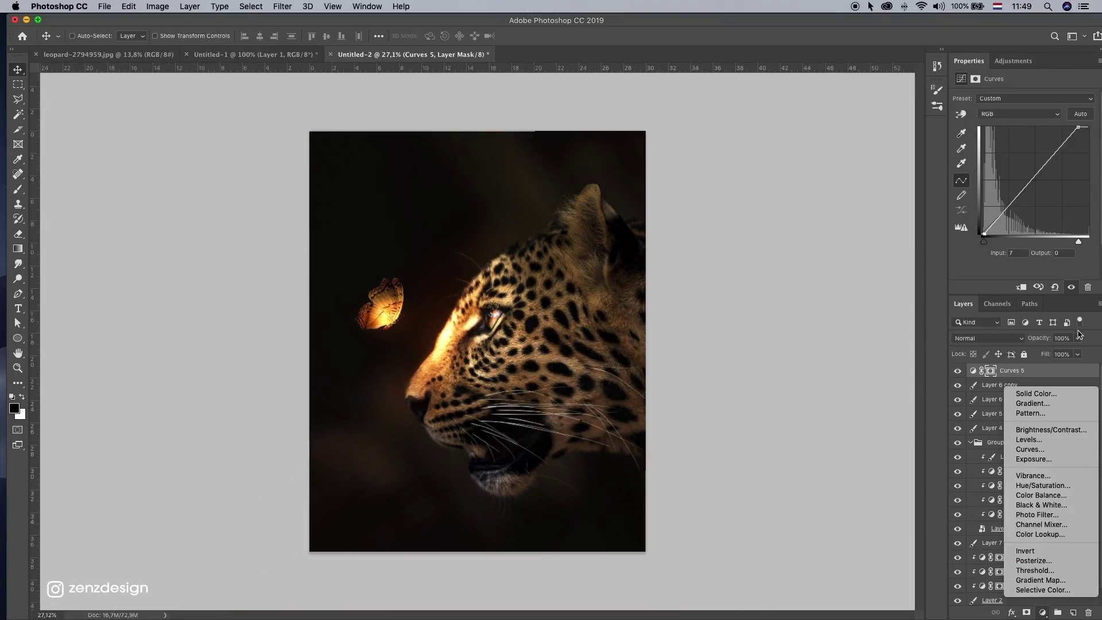
{"action": "left_click", "coordinate": [1049, 497]}
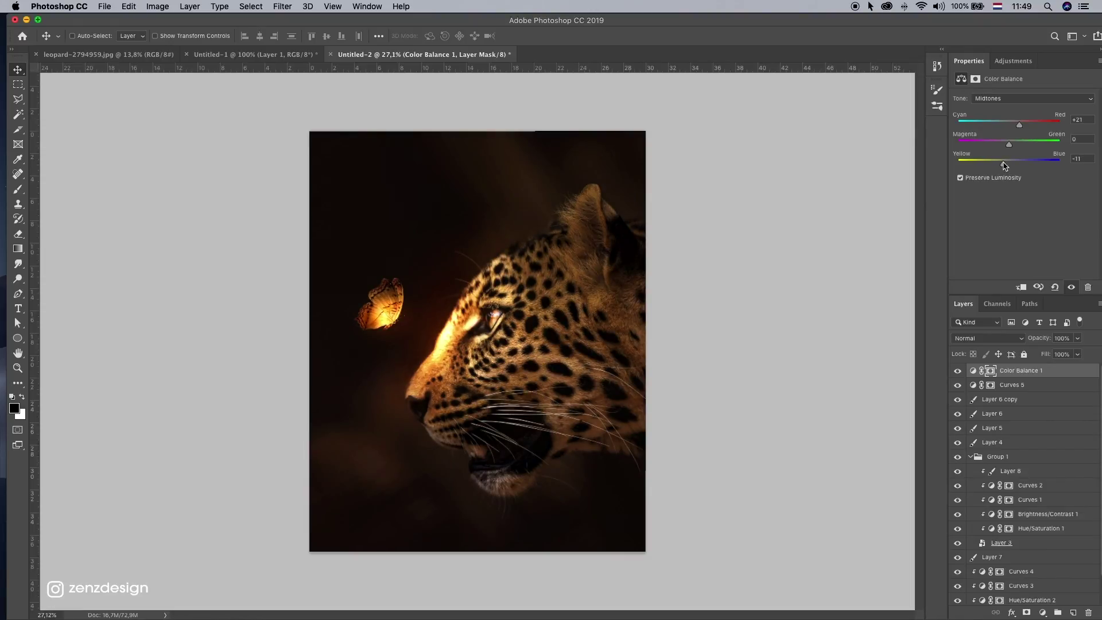
{"action": "left_click_drag", "start_coordinate": [1003, 164], "coordinate": [1002, 163]}
{"action": "scroll", "coordinate": [451, 343], "scroll_direction": "down", "scroll_amount": 1}
{"action": "scroll", "coordinate": [446, 353], "scroll_direction": "up", "scroll_amount": 2}
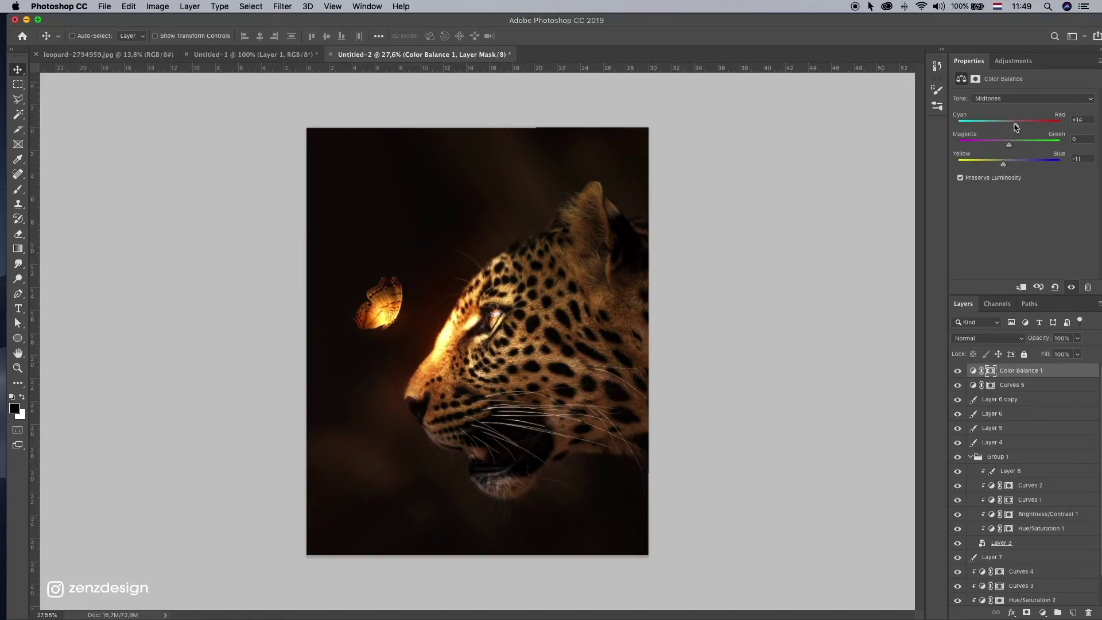
{"action": "left_click_drag", "start_coordinate": [1028, 126], "coordinate": [1020, 125]}
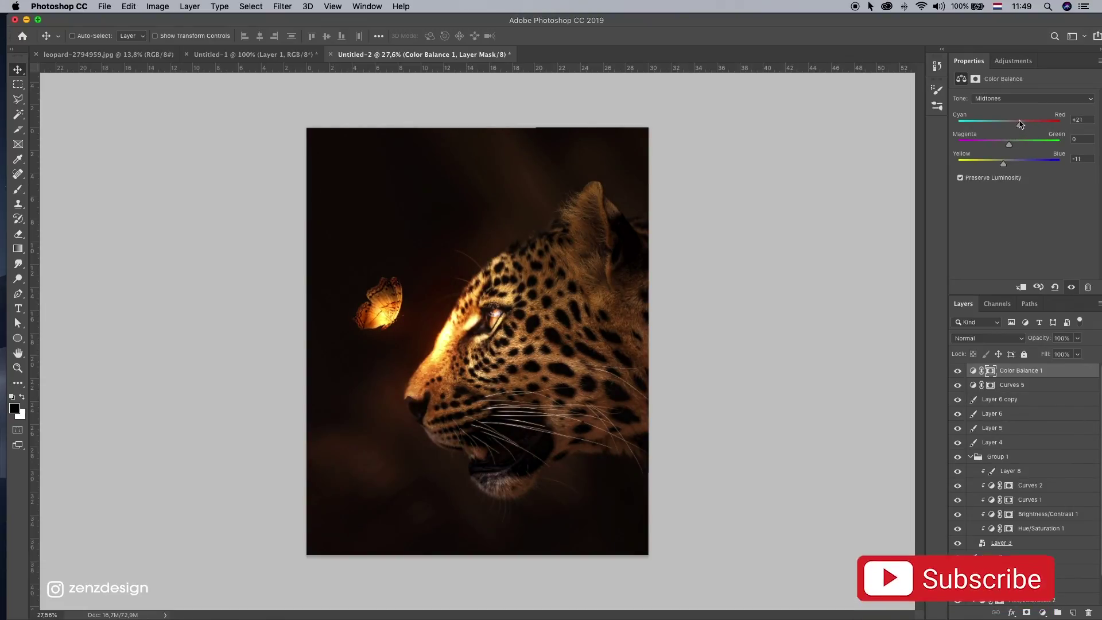
{"action": "scroll", "coordinate": [575, 399], "scroll_direction": "down", "scroll_amount": 2}
{"action": "scroll", "coordinate": [578, 398], "scroll_direction": "up", "scroll_amount": 4}
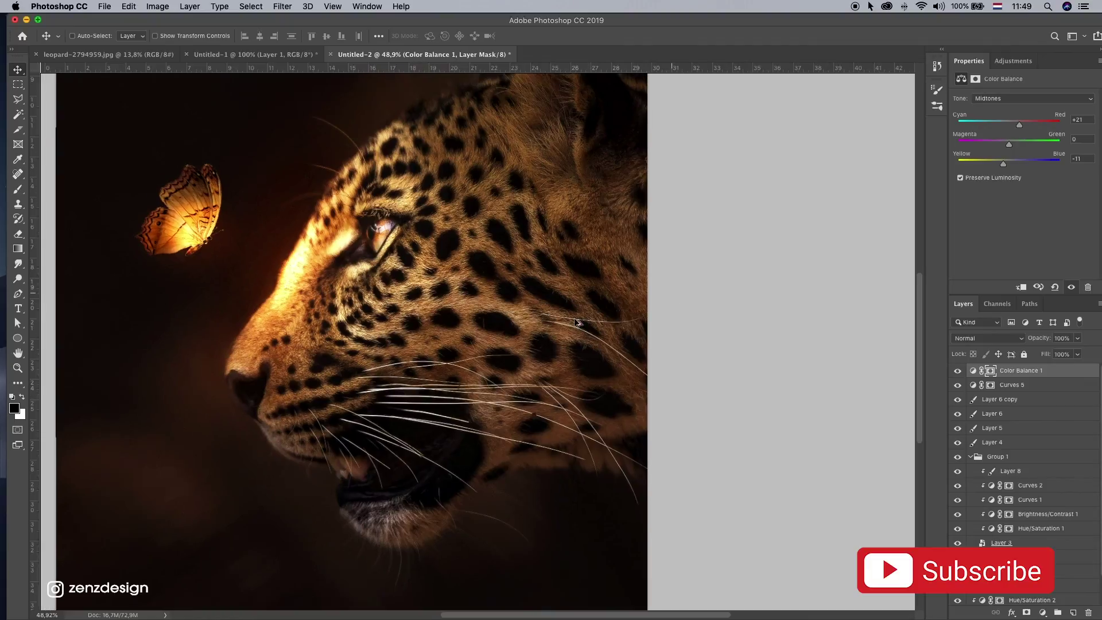